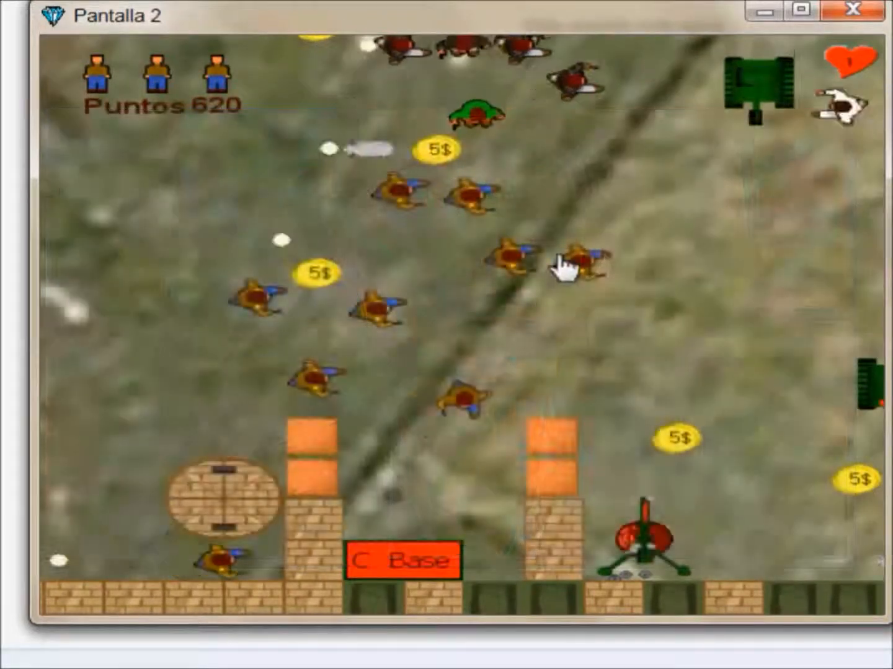
{"action": "right_click", "coordinate": [393, 242]}
{"action": "right_click", "coordinate": [354, 377]}
{"action": "right_click", "coordinate": [364, 327]}
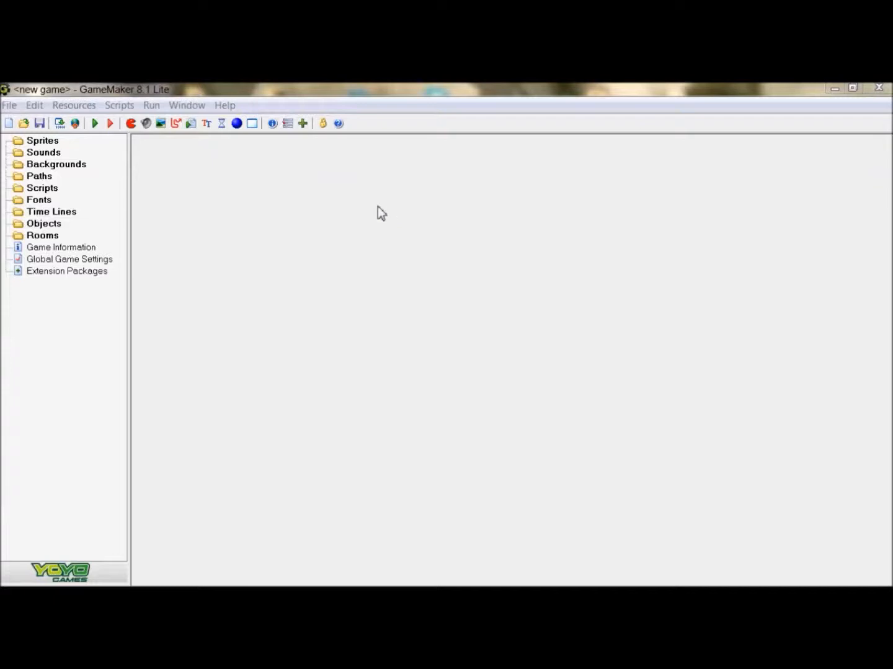
Step: Start a new game and create a sprite named Bola with a blank 32 × 32 image
{"action": "left_click", "coordinate": [10, 124]}
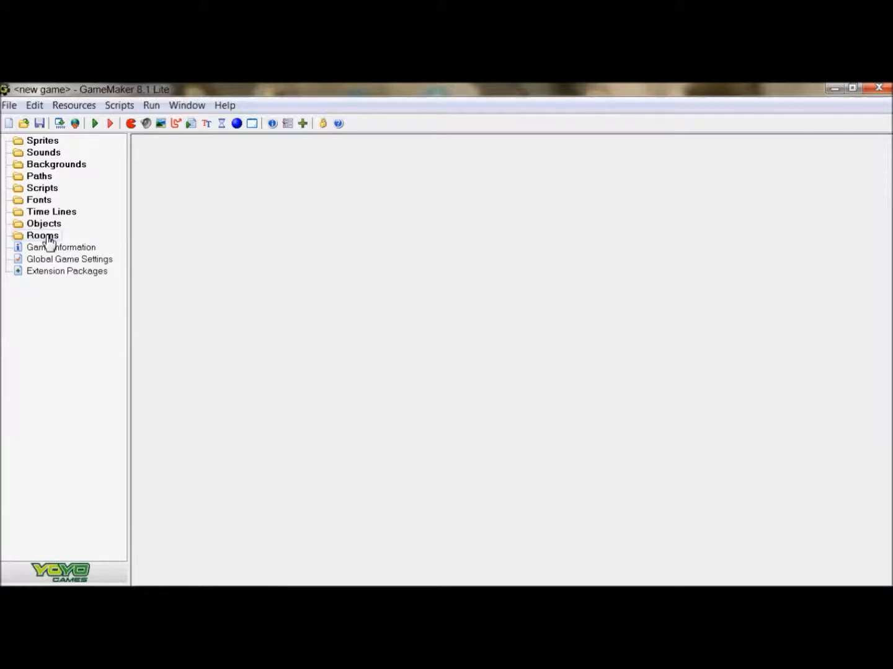
{"action": "right_click", "coordinate": [43, 141]}
{"action": "left_click", "coordinate": [97, 151]}
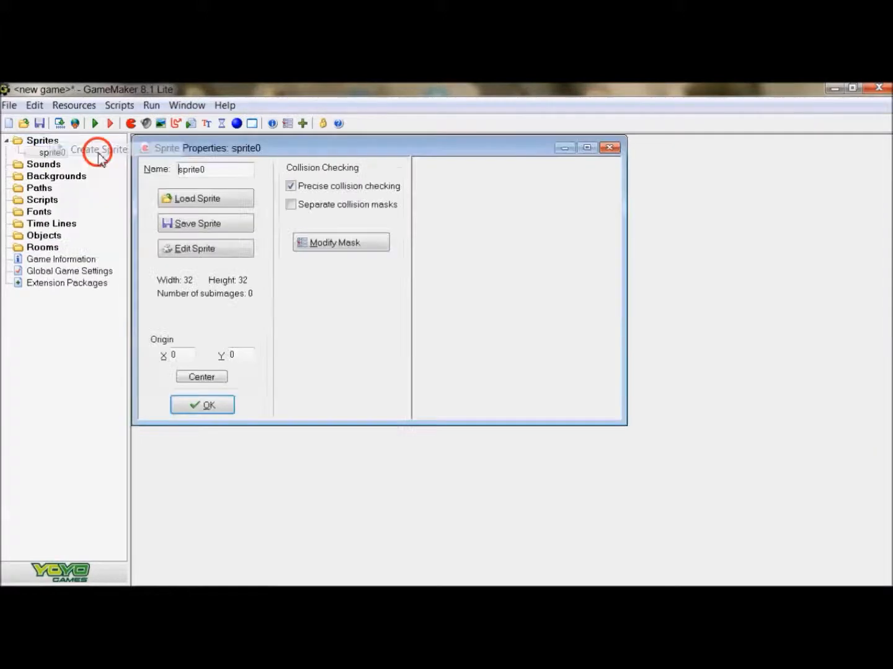
{"action": "double_click", "coordinate": [181, 171]}
{"action": "type", "text": "Bola"}
{"action": "left_click", "coordinate": [205, 248]}
{"action": "left_click", "coordinate": [210, 146]}
{"action": "left_click", "coordinate": [403, 377]}
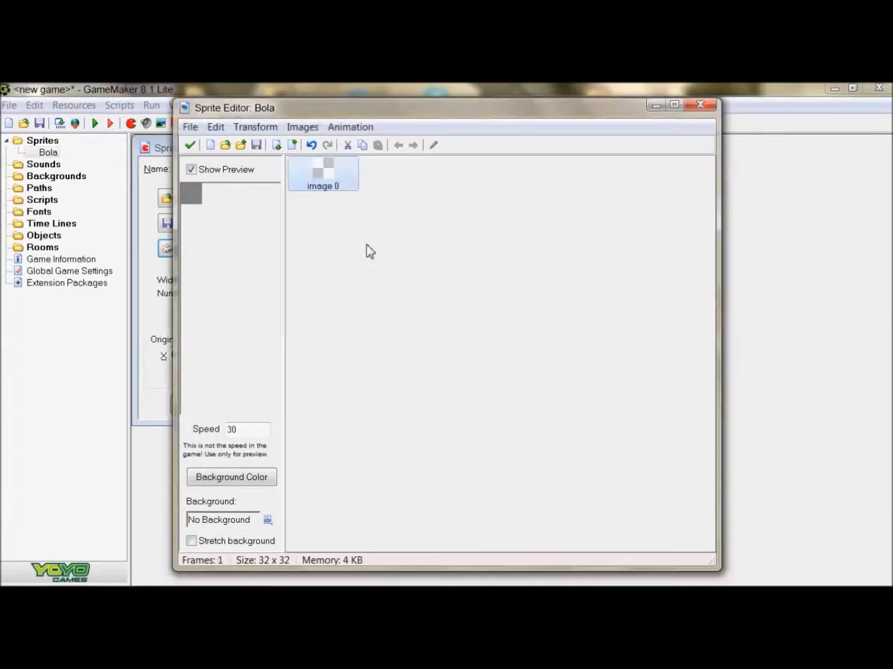
Step: Draw a light-blue circle with a black outline, about 30 pixels across, on the Bola image
{"action": "left_click", "coordinate": [432, 145]}
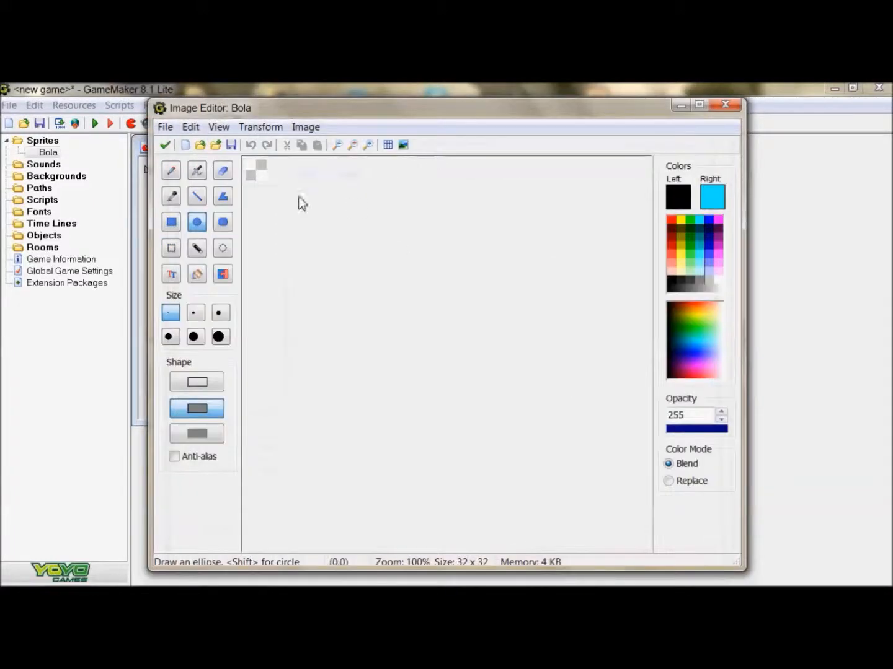
{"action": "scroll", "coordinate": [264, 168], "scroll_direction": "up", "scroll_amount": 6}
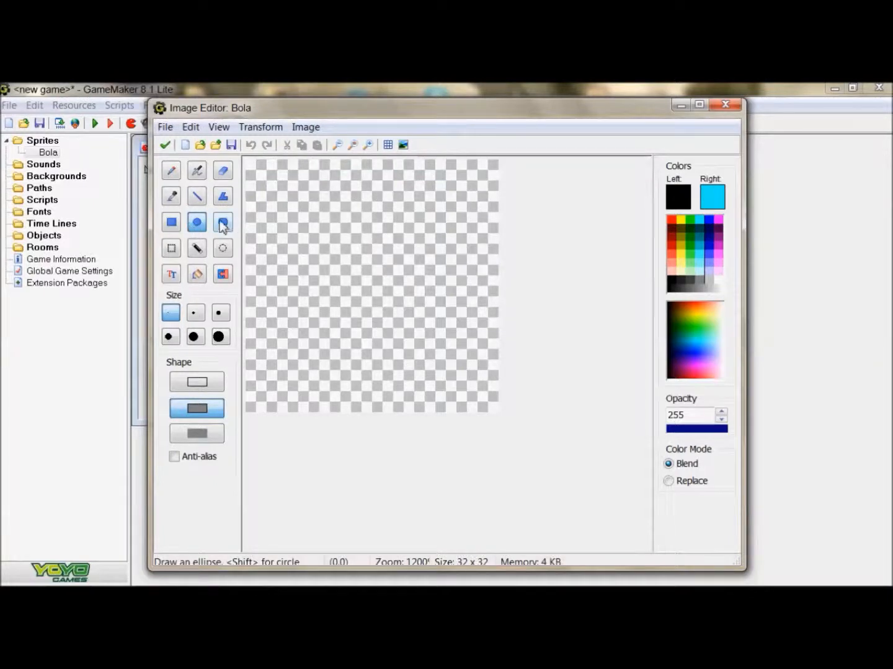
{"action": "left_click_drag", "start_coordinate": [253, 176], "coordinate": [488, 400]}
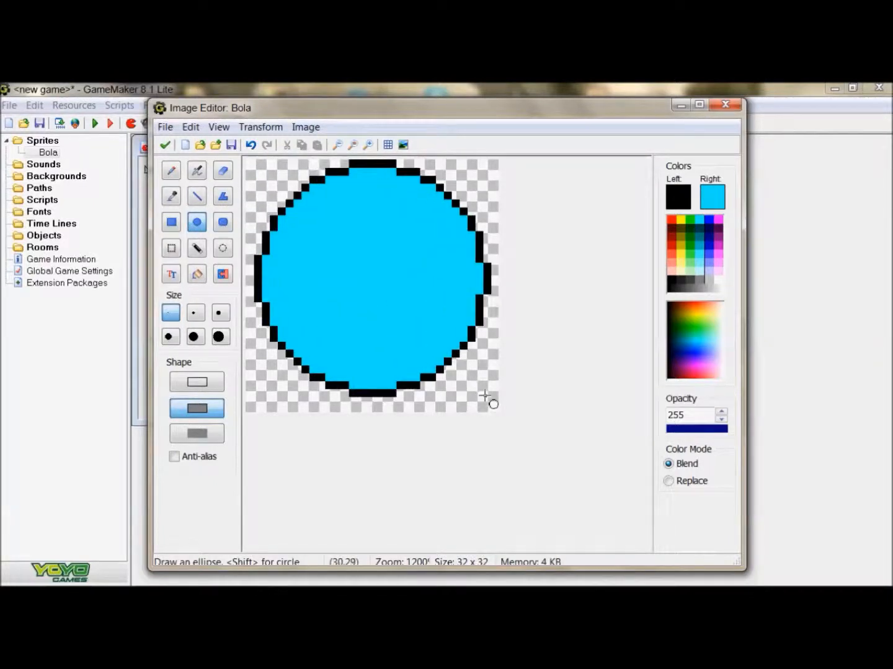
{"action": "left_click", "coordinate": [164, 145]}
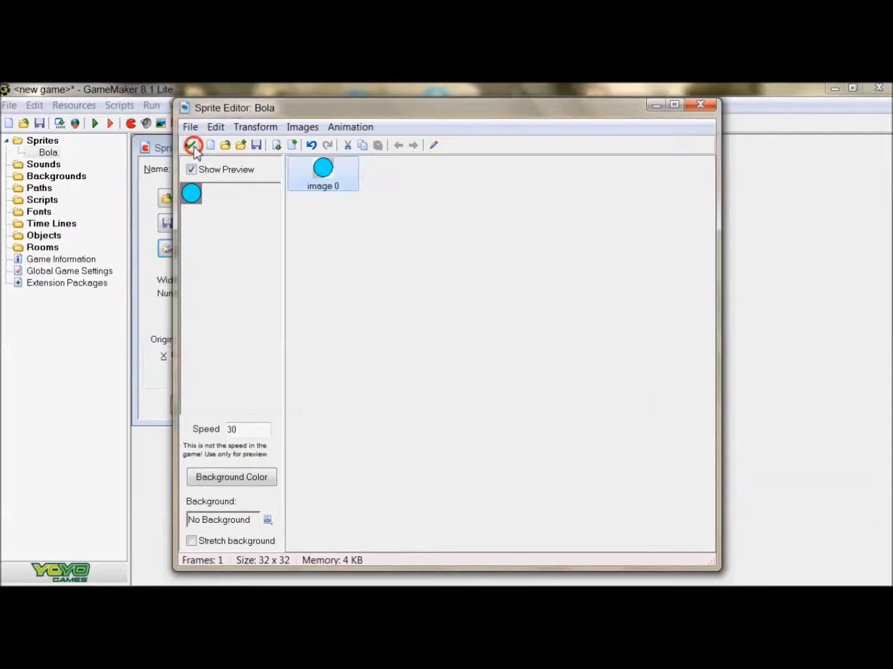
Step: Accept the Bola image and center the sprite's origin at X 16, Y 16
{"action": "left_click", "coordinate": [192, 146]}
{"action": "left_click", "coordinate": [200, 376]}
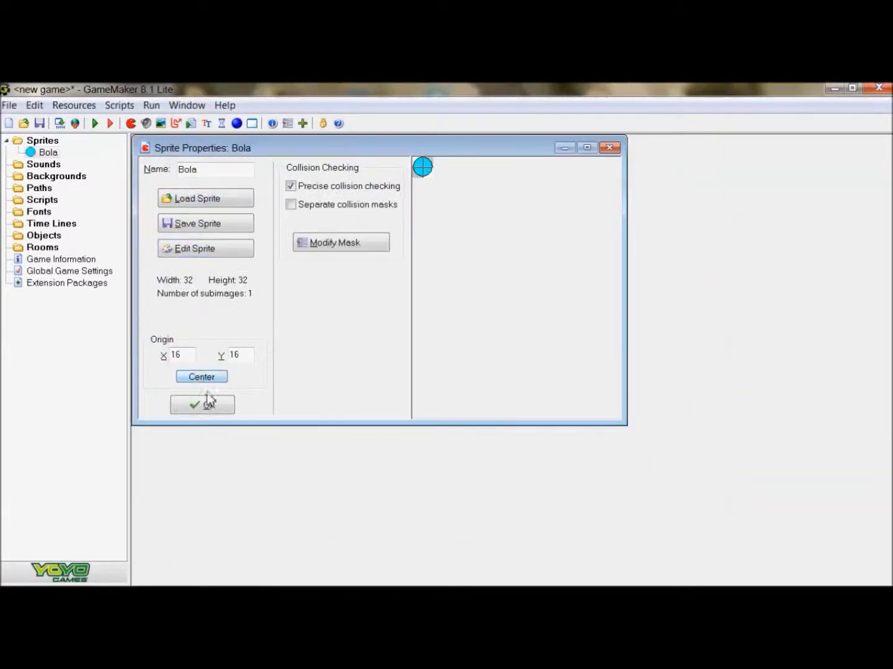
{"action": "left_click", "coordinate": [205, 407]}
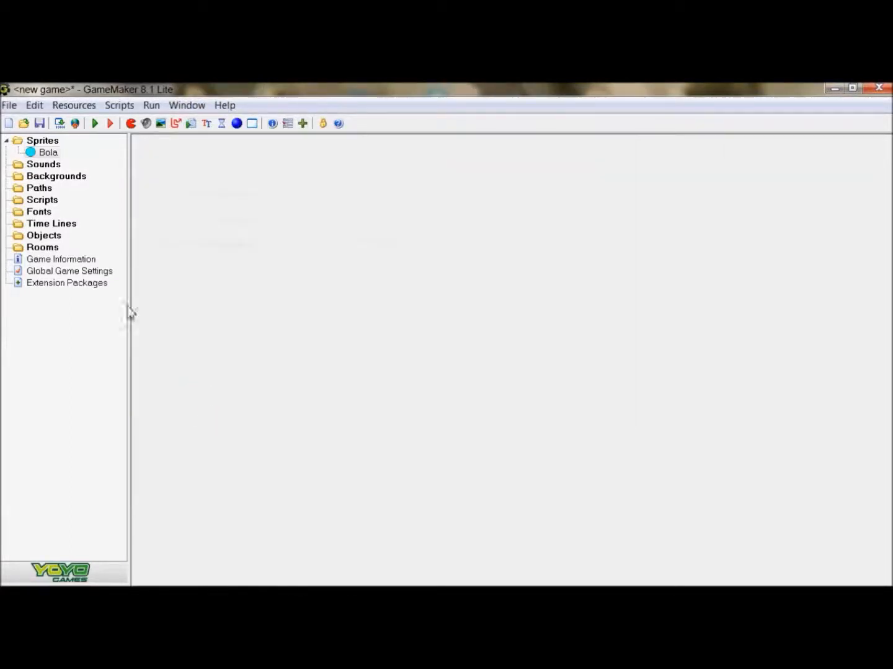
Step: Create a sprite named Pared with a blank 32 × 32 image
{"action": "right_click", "coordinate": [40, 144]}
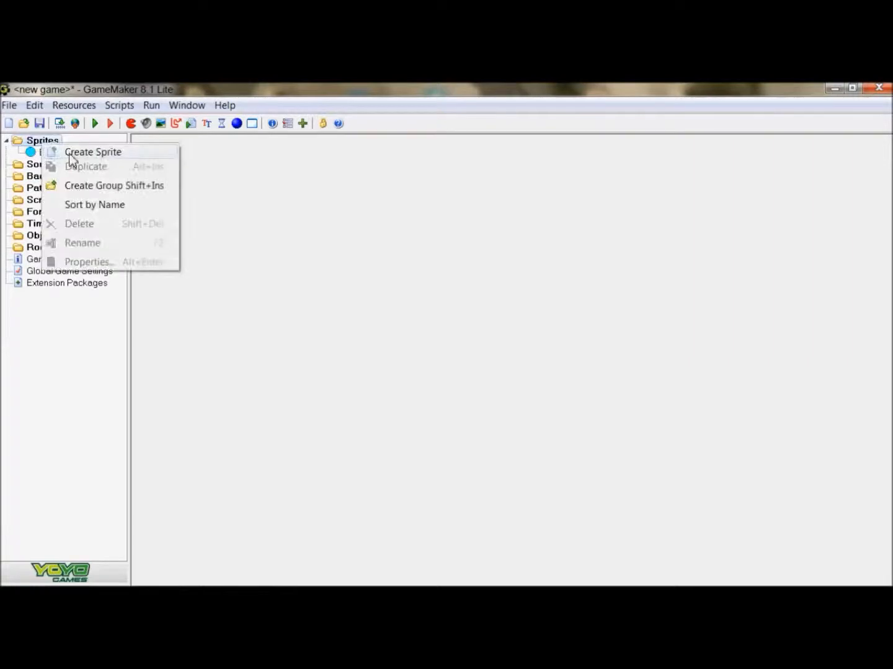
{"action": "left_click", "coordinate": [77, 152]}
{"action": "double_click", "coordinate": [228, 188]}
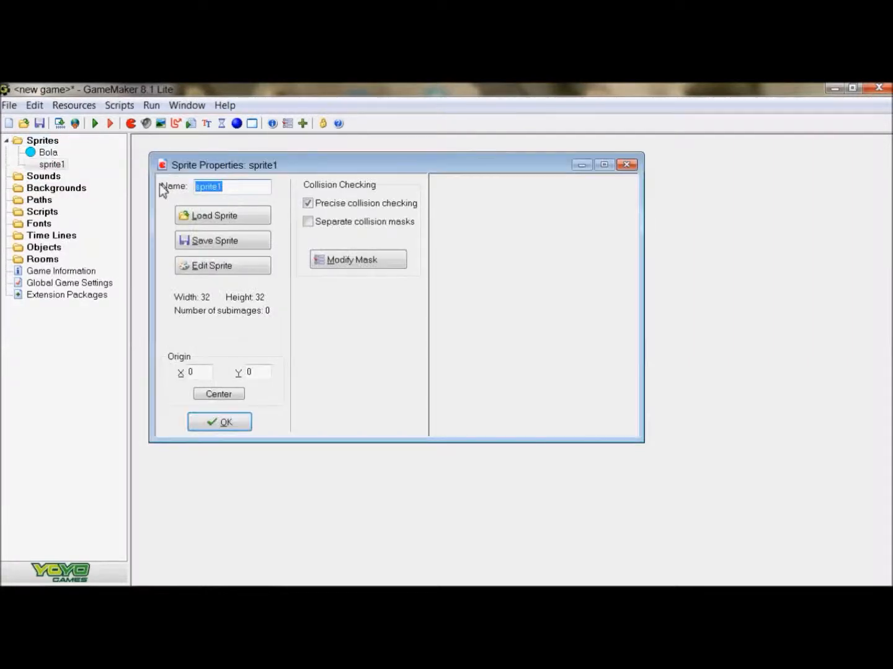
{"action": "type", "text": "Pared"}
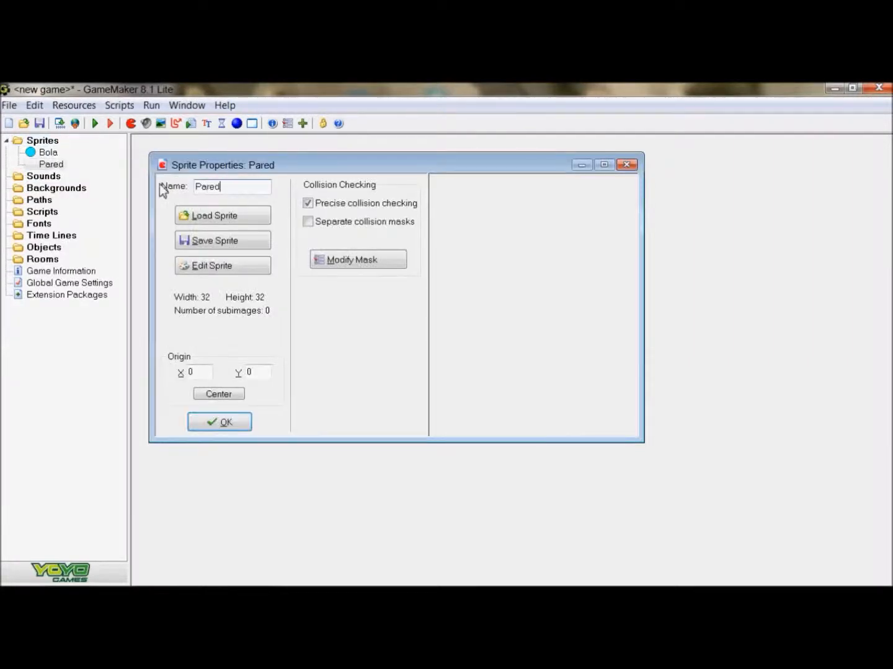
{"action": "left_click", "coordinate": [222, 266]}
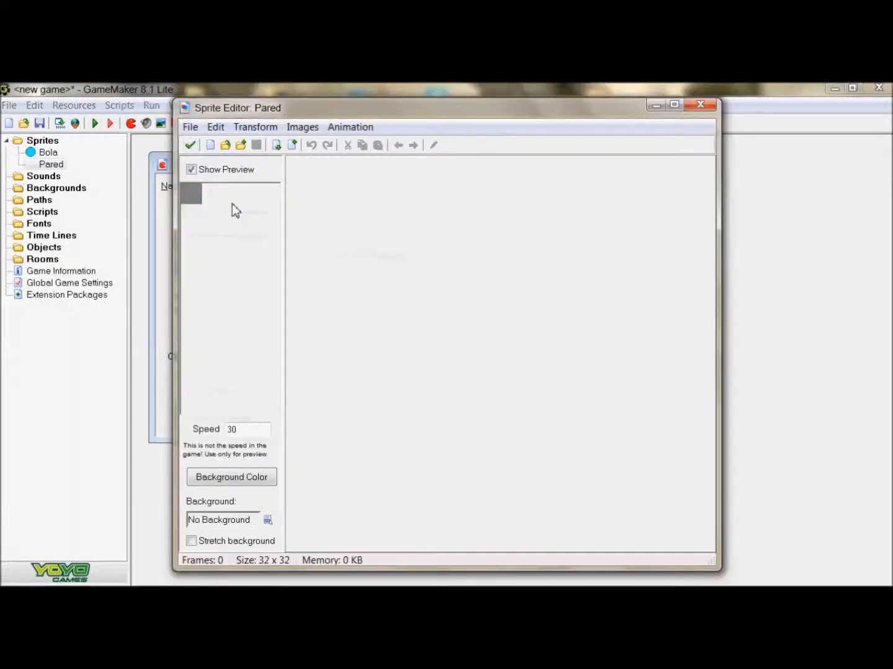
{"action": "left_click", "coordinate": [211, 146]}
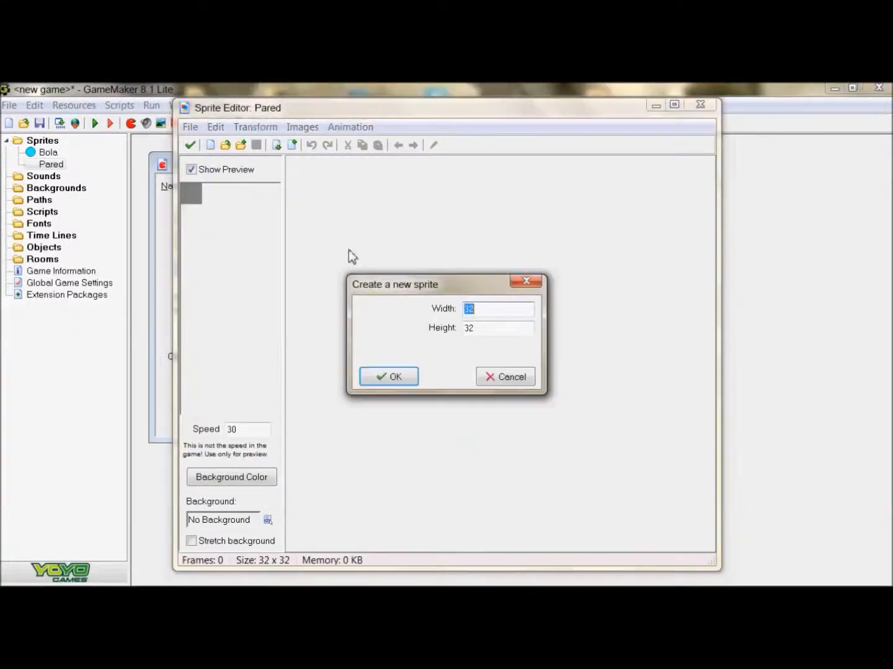
{"action": "left_click", "coordinate": [403, 378]}
Step: Fill the Pared image with a dark red rounded rectangle outlined in black and accept the sprite
{"action": "left_click", "coordinate": [433, 145]}
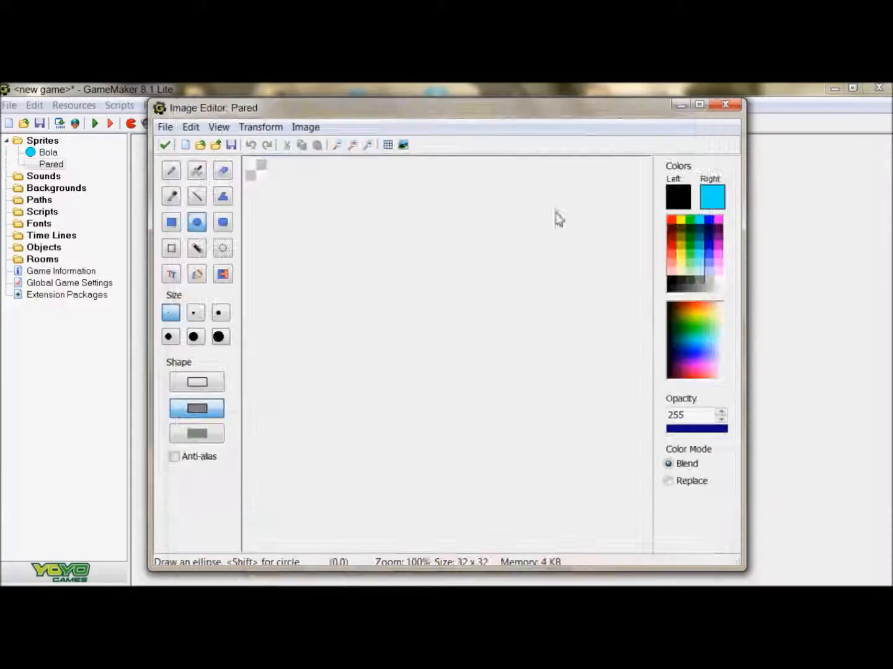
{"action": "left_click", "coordinate": [712, 193]}
{"action": "left_click", "coordinate": [270, 255]}
{"action": "left_click", "coordinate": [286, 406]}
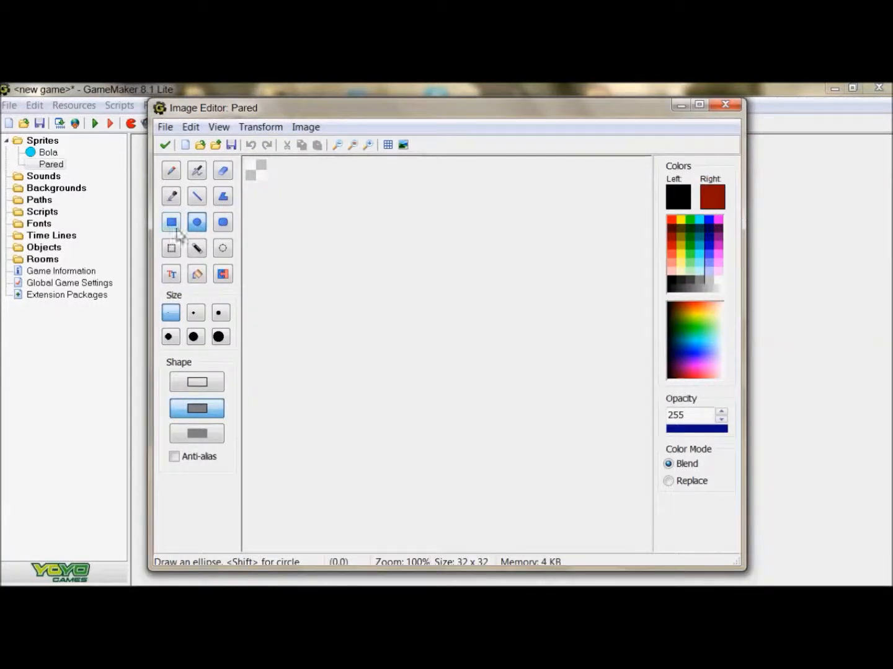
{"action": "left_click", "coordinate": [223, 226]}
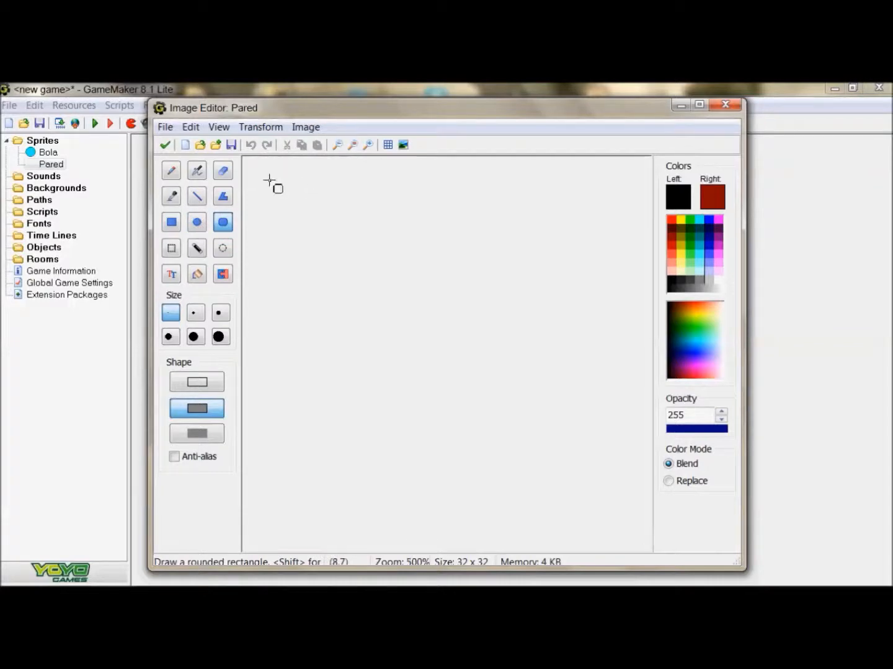
{"action": "scroll", "coordinate": [266, 177], "scroll_direction": "up", "scroll_amount": 6}
{"action": "left_click_drag", "start_coordinate": [249, 161], "coordinate": [455, 369]}
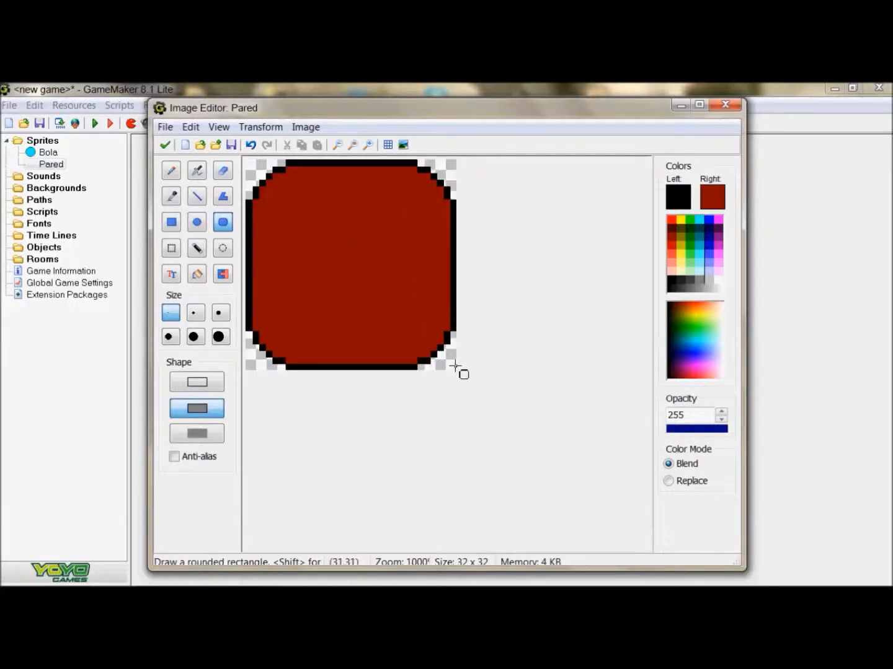
{"action": "left_click", "coordinate": [164, 145]}
{"action": "left_click", "coordinate": [185, 143]}
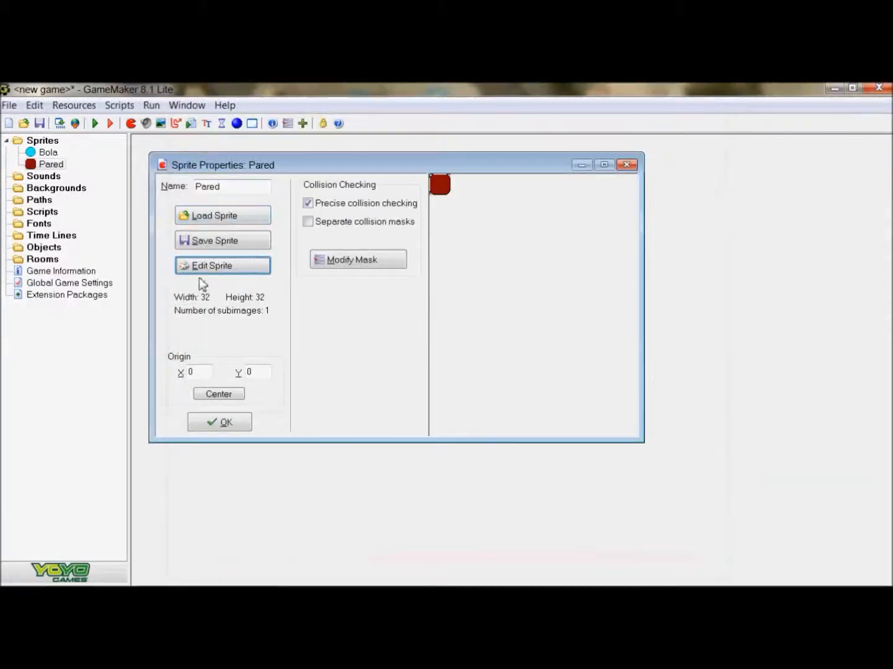
{"action": "left_click", "coordinate": [214, 422]}
Step: Create a sprite named Pala with a blank image 64 pixels wide and 32 high
{"action": "right_click", "coordinate": [48, 142]}
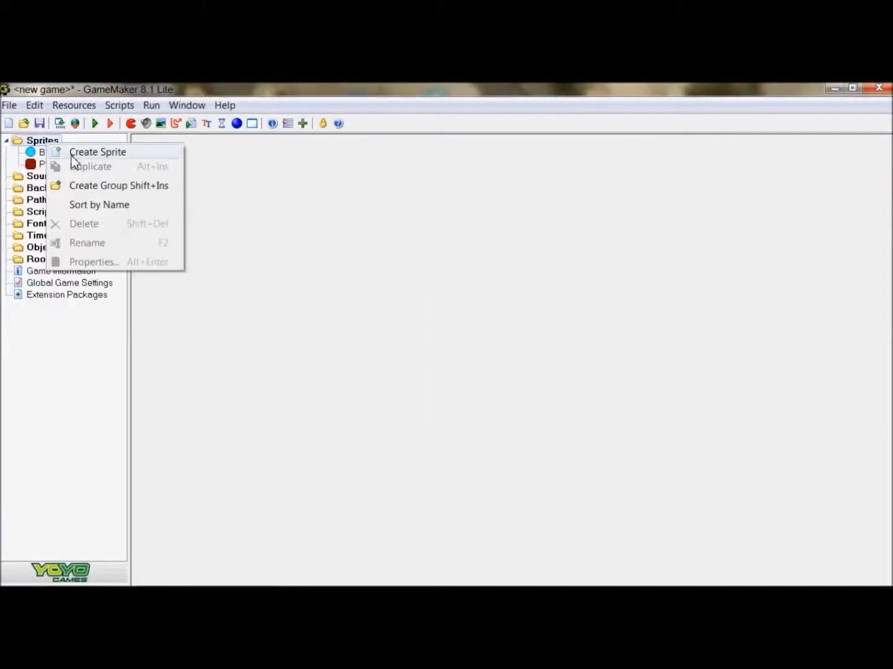
{"action": "left_click", "coordinate": [77, 155]}
{"action": "double_click", "coordinate": [247, 204]}
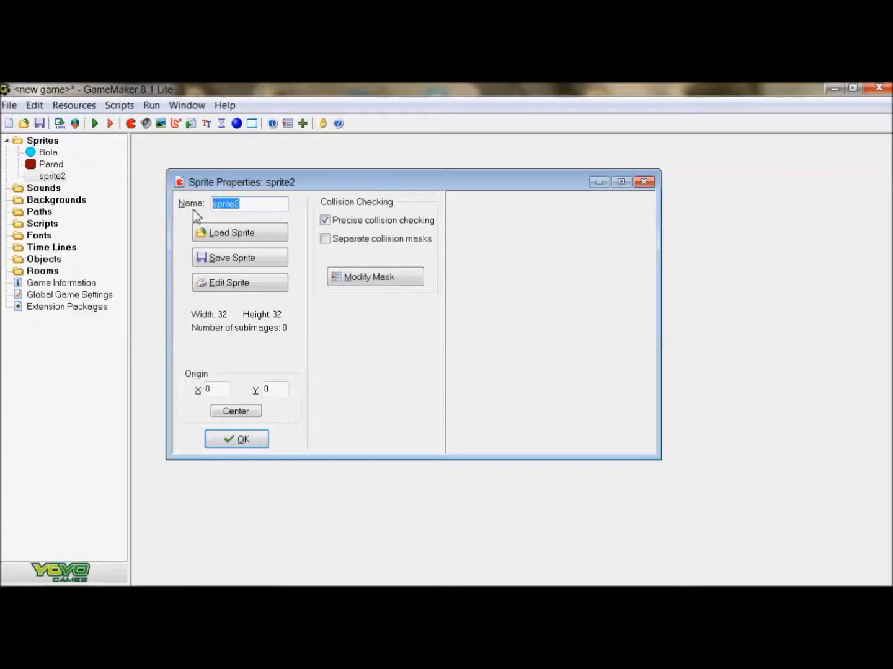
{"action": "type", "text": "Pla"}
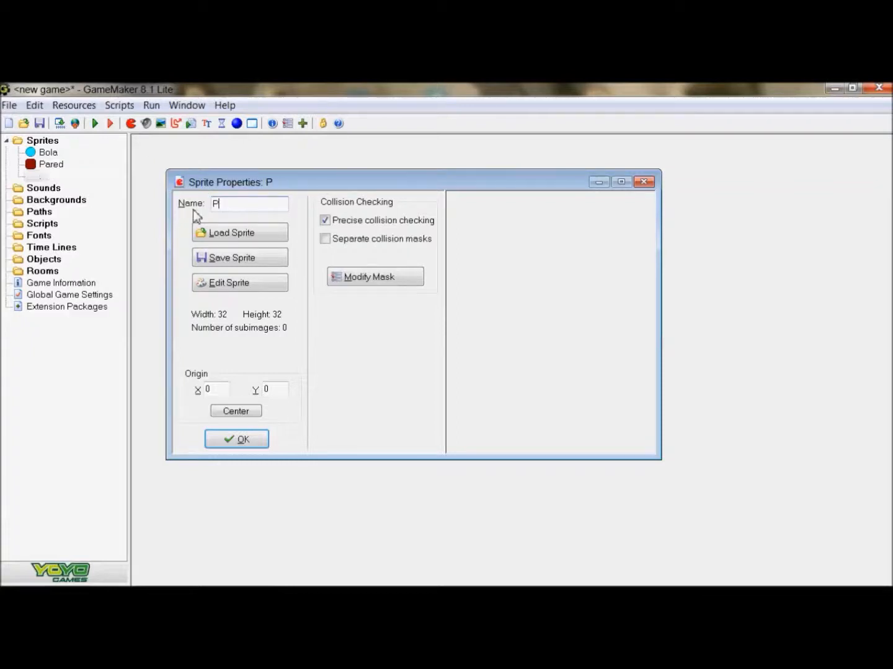
{"action": "left_click", "coordinate": [242, 284]}
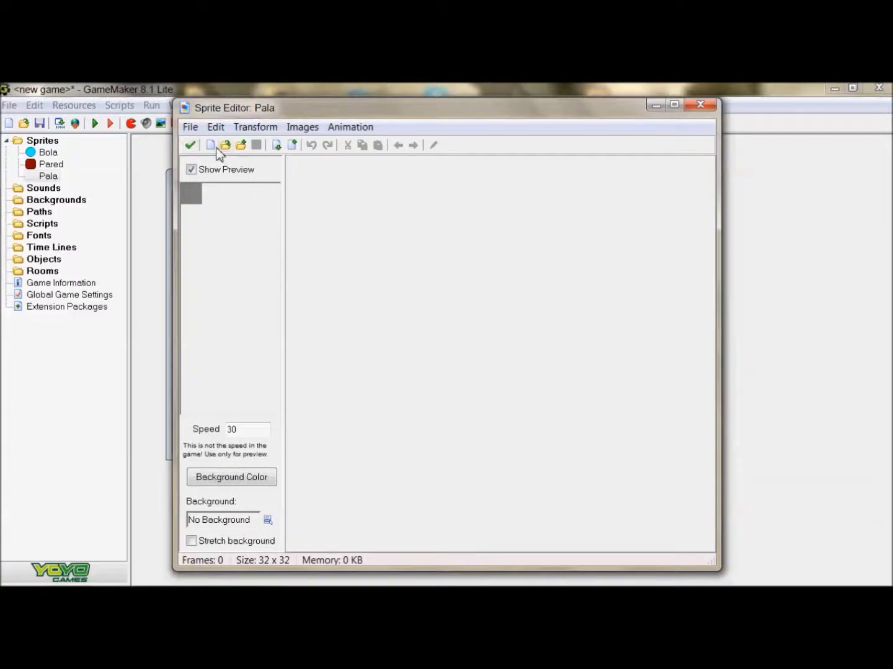
{"action": "left_click", "coordinate": [211, 145]}
{"action": "double_click", "coordinate": [489, 313]}
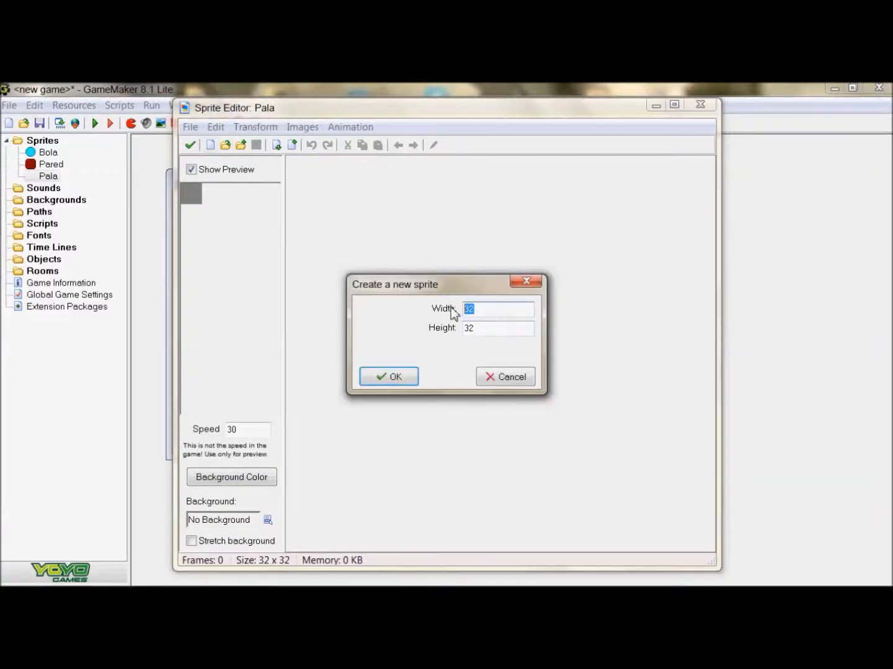
{"action": "type", "text": "64"}
{"action": "left_click", "coordinate": [410, 377]}
Step: Draw a green (128, 255, 0) rounded rectangle with a black outline across the Pala image and accept the sprite
{"action": "left_click", "coordinate": [340, 170]}
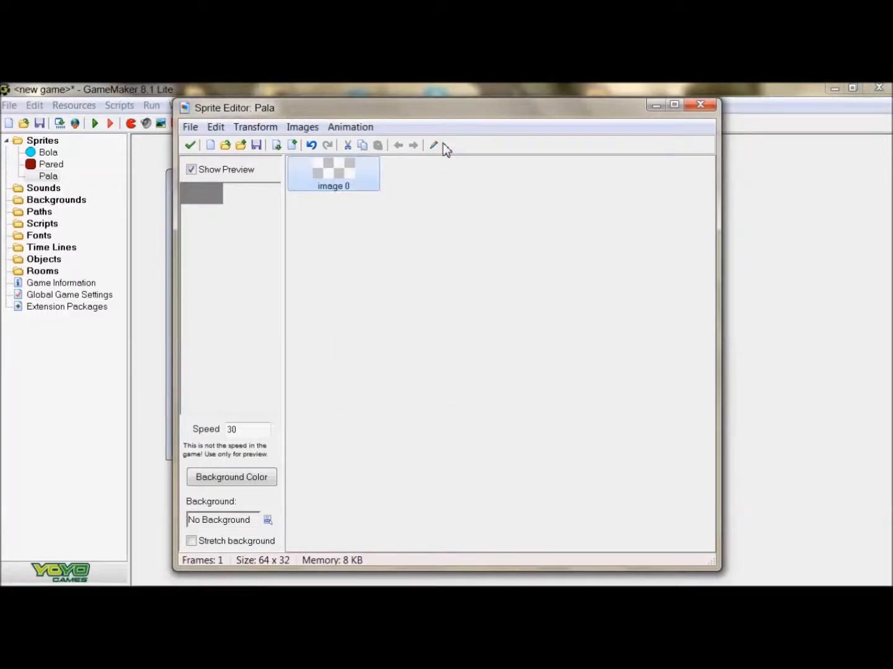
{"action": "left_click", "coordinate": [343, 186]}
{"action": "left_click", "coordinate": [433, 145]}
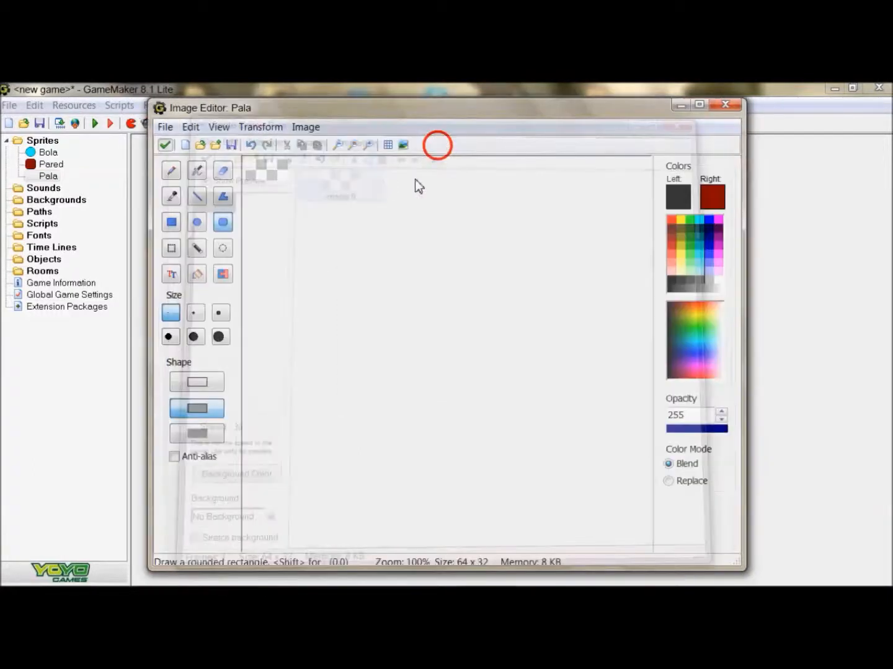
{"action": "left_click", "coordinate": [712, 197]}
{"action": "left_click", "coordinate": [314, 226]}
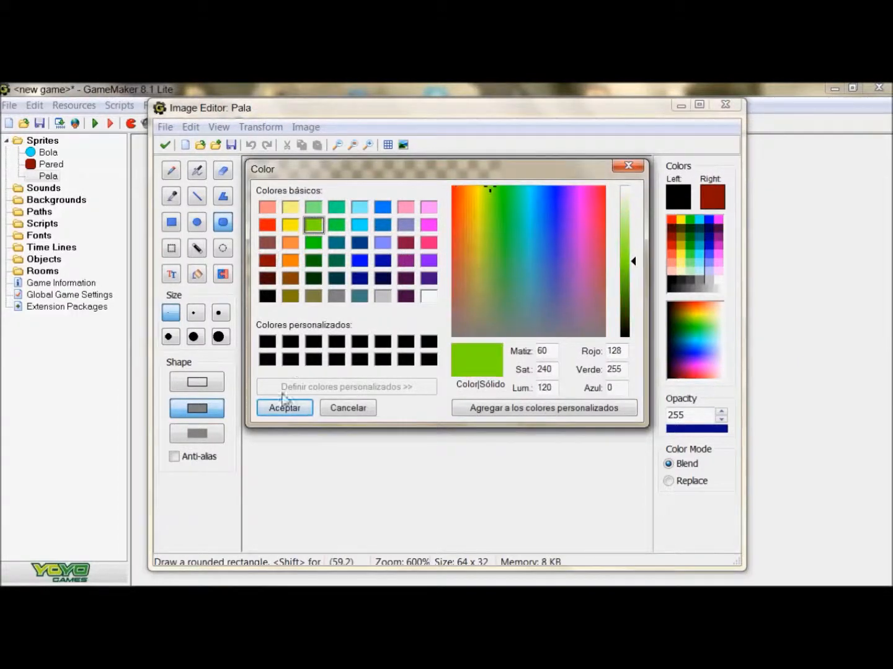
{"action": "left_click", "coordinate": [284, 407]}
{"action": "left_click_drag", "start_coordinate": [249, 162], "coordinate": [502, 294]}
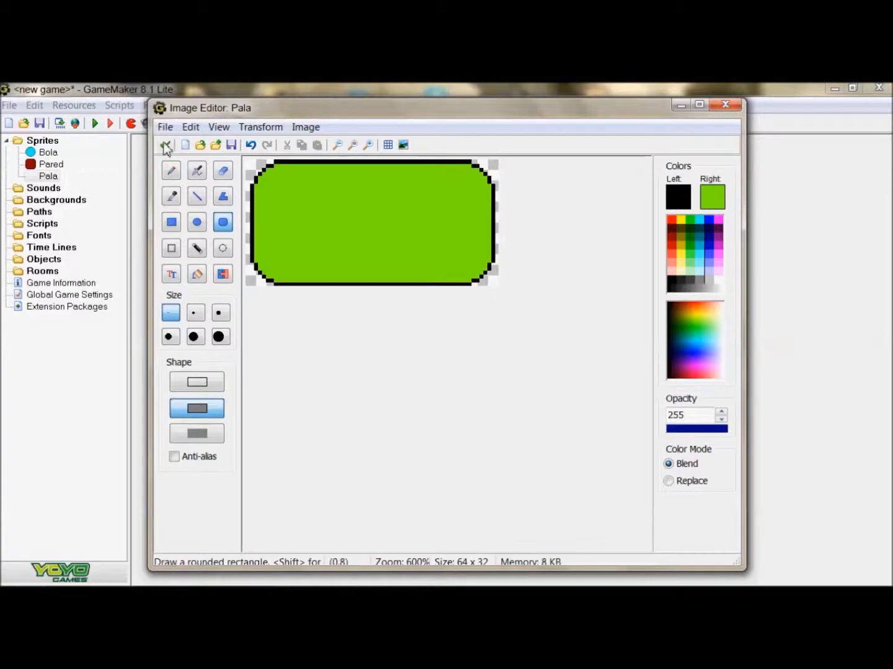
{"action": "left_click", "coordinate": [164, 146]}
{"action": "left_click", "coordinate": [193, 148]}
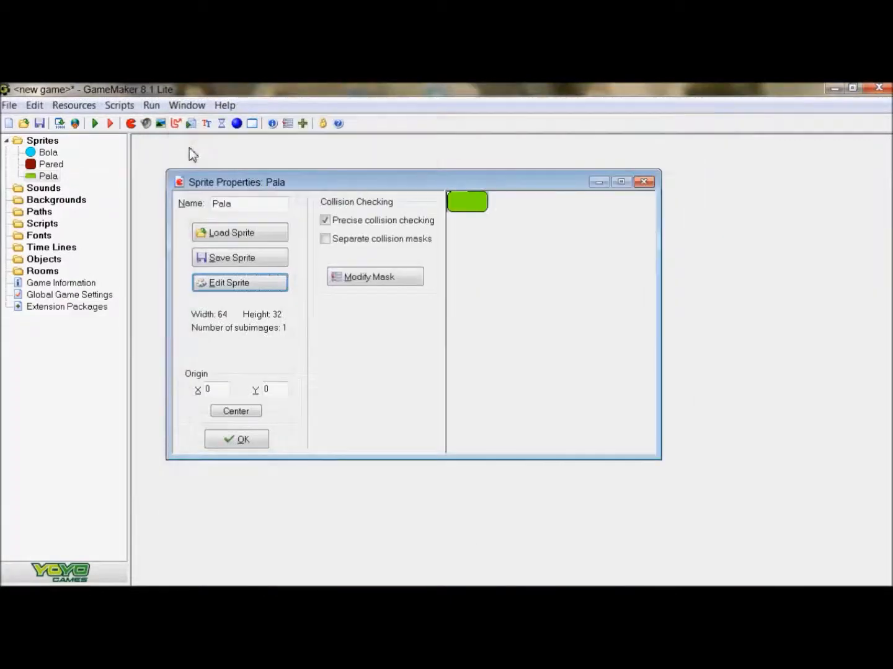
{"action": "left_click", "coordinate": [236, 440]}
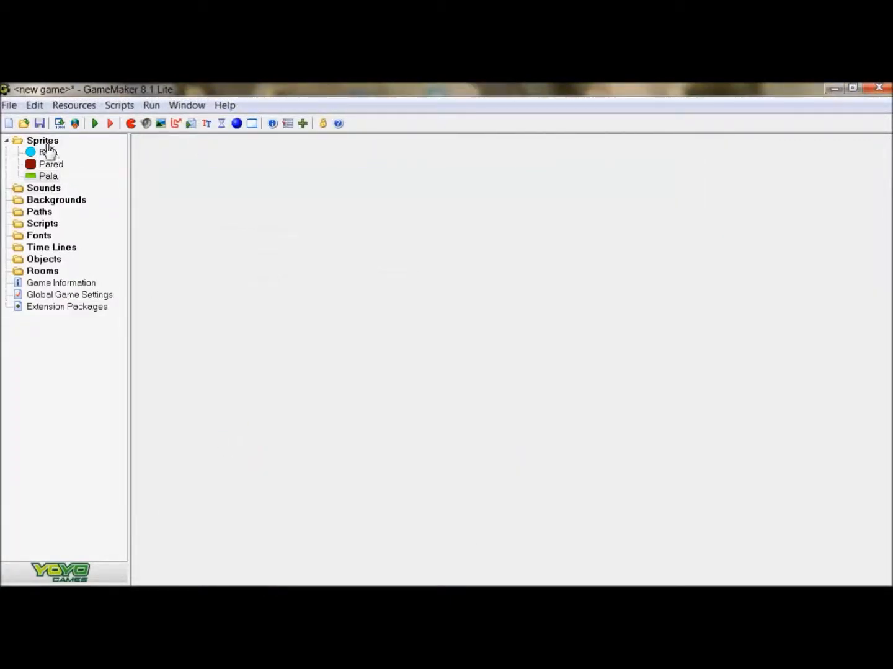
Step: Create a sprite named Mina with a blank 32 × 32 image and open that image for drawing
{"action": "right_click", "coordinate": [37, 144]}
{"action": "left_click", "coordinate": [70, 146]}
{"action": "left_click_drag", "start_coordinate": [264, 220], "coordinate": [207, 220]}
{"action": "type", "text": "Mina"}
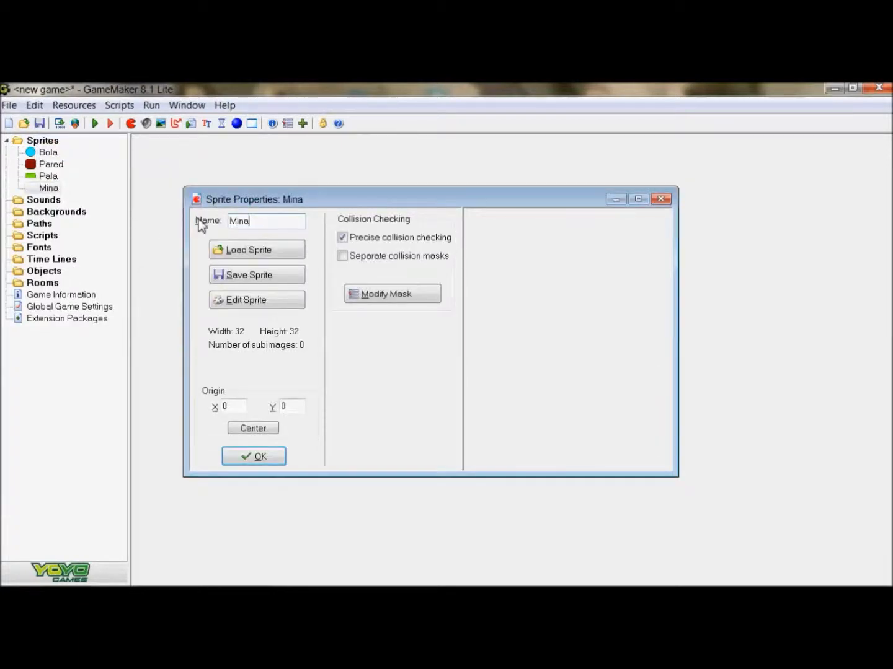
{"action": "left_click", "coordinate": [250, 300]}
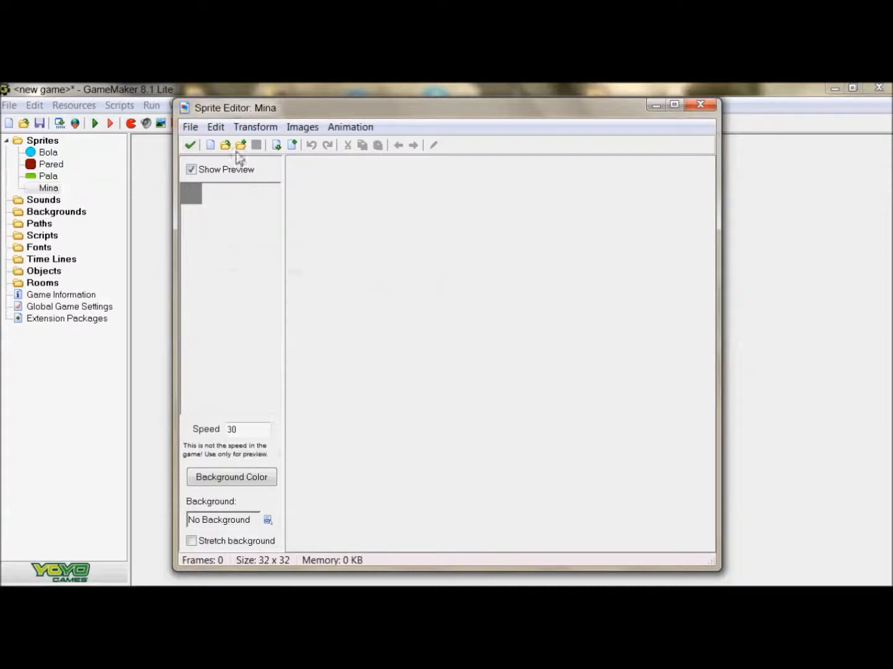
{"action": "left_click", "coordinate": [210, 145]}
{"action": "left_click", "coordinate": [401, 376]}
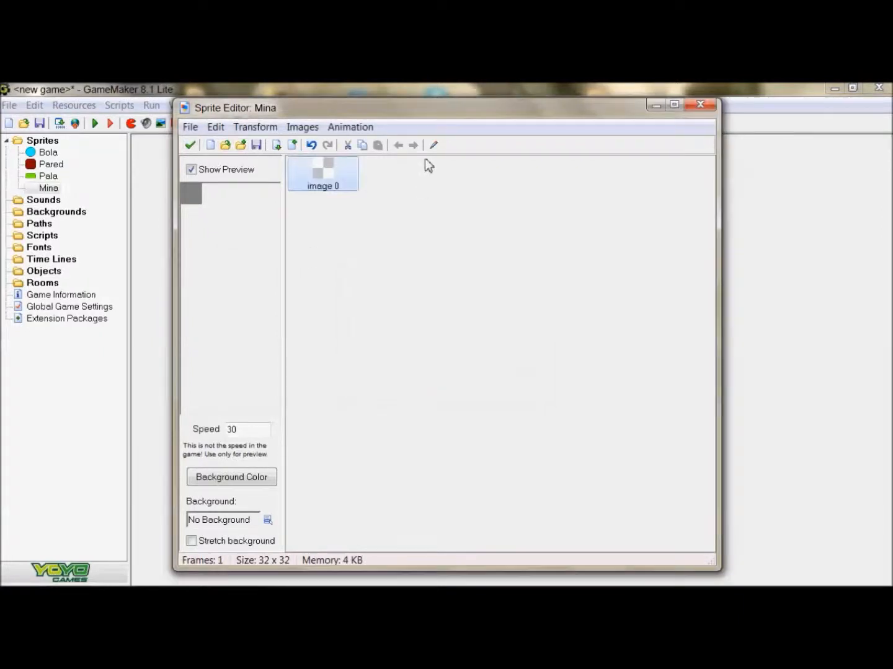
{"action": "left_click", "coordinate": [432, 147]}
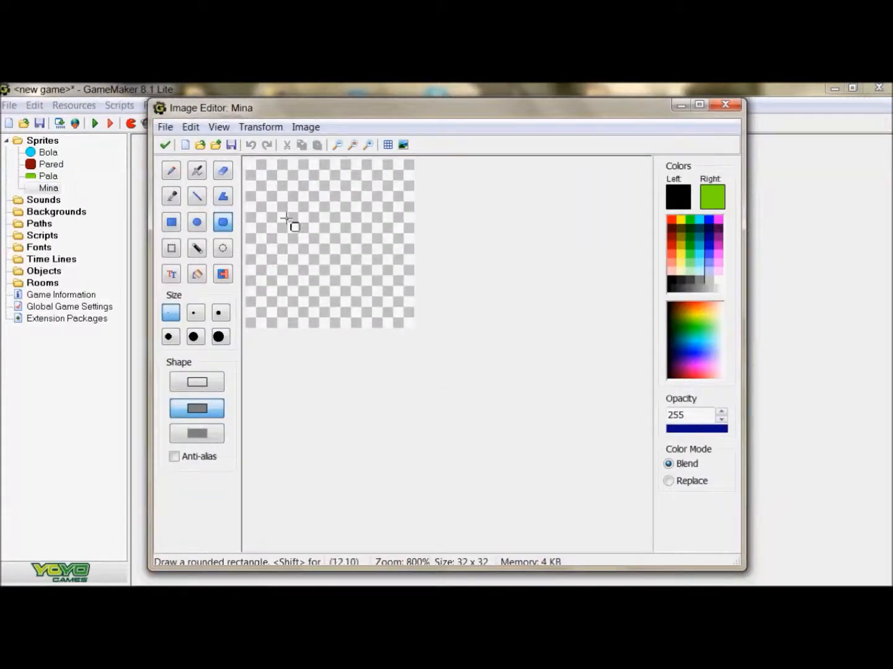
Step: Draw a black-outlined green circle filling the Mina image with a smaller orange (255, 128, 64) ellipse at its centre, and accept the sprite
{"action": "left_click", "coordinate": [199, 219]}
{"action": "left_click_drag", "start_coordinate": [252, 163], "coordinate": [407, 322]}
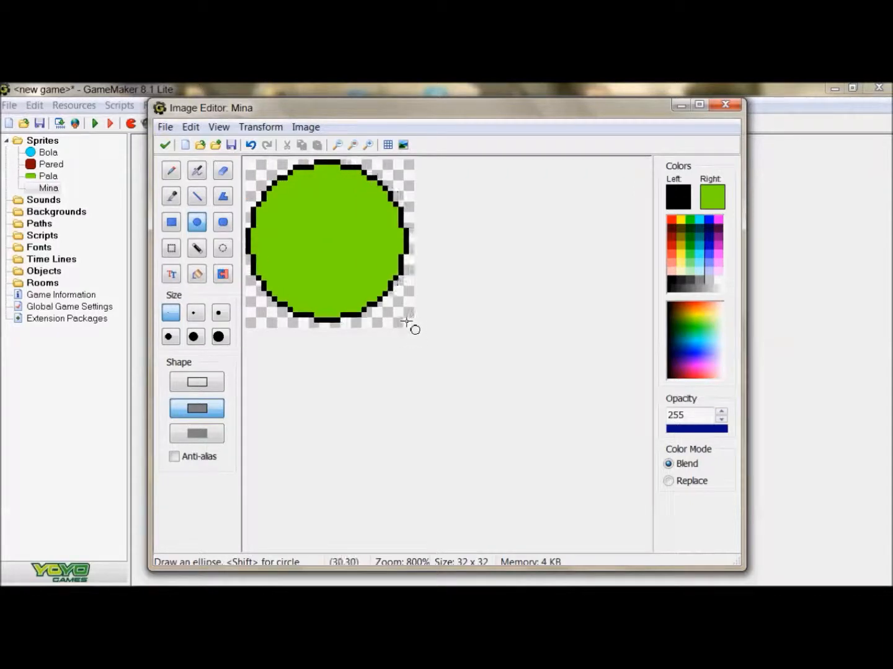
{"action": "left_click", "coordinate": [713, 194]}
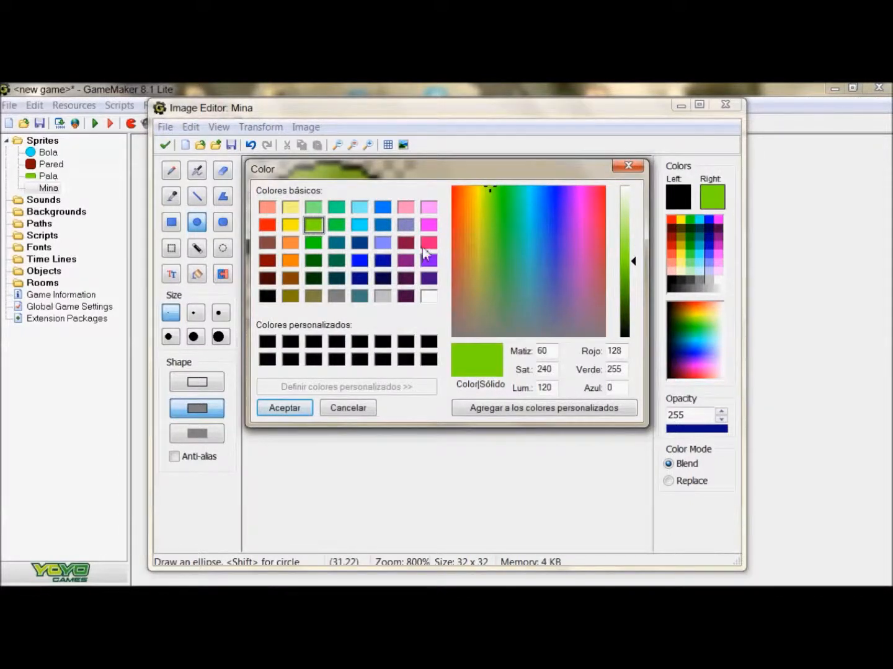
{"action": "left_click", "coordinate": [291, 243]}
{"action": "left_click", "coordinate": [278, 408]}
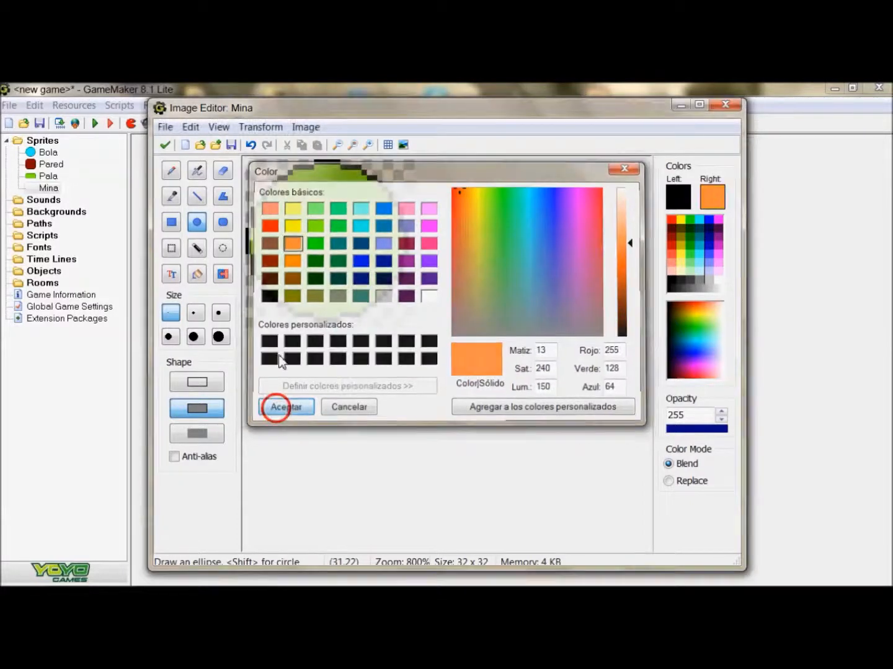
{"action": "mouse_move", "coordinate": [286, 214]}
{"action": "right_mouse_down"}
{"action": "mouse_move", "coordinate": [344, 277]}
{"action": "mouse_move", "coordinate": [375, 273]}
{"action": "right_mouse_up"}
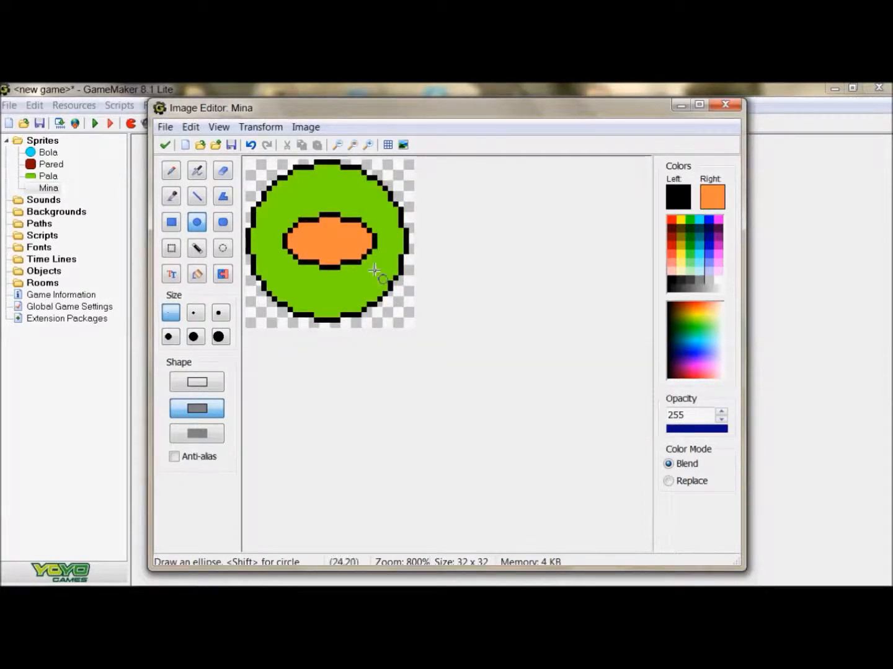
{"action": "left_click", "coordinate": [167, 146]}
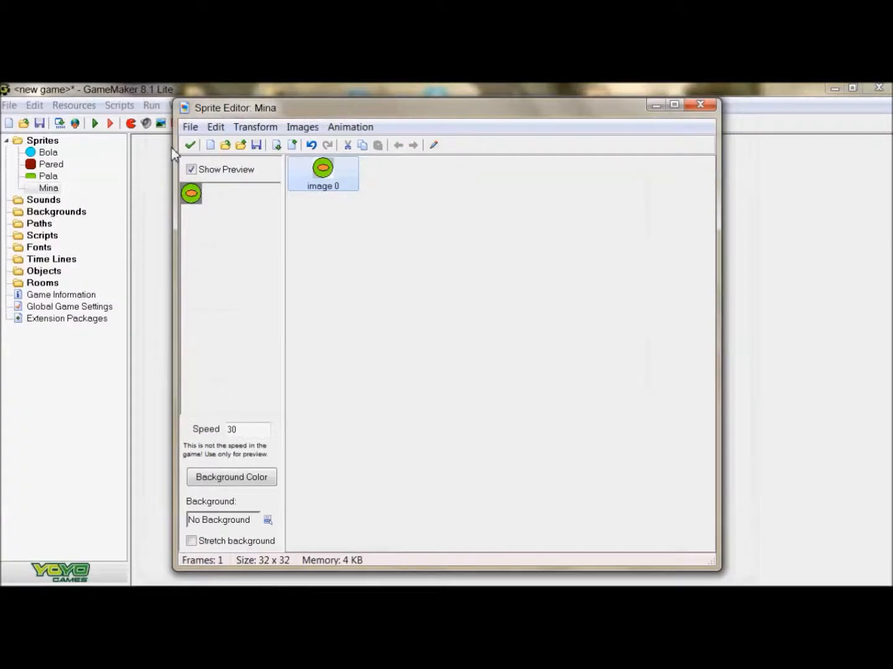
{"action": "left_click", "coordinate": [191, 146]}
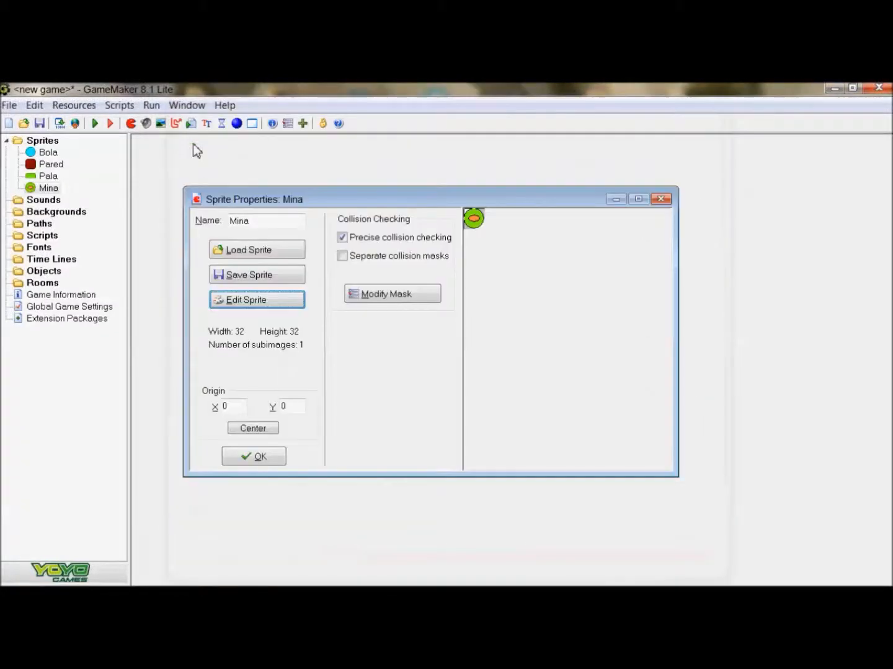
{"action": "left_click", "coordinate": [245, 451]}
Step: Create a sprite named Salida with a blank 32 × 32 image and open that image for drawing
{"action": "right_click", "coordinate": [52, 143]}
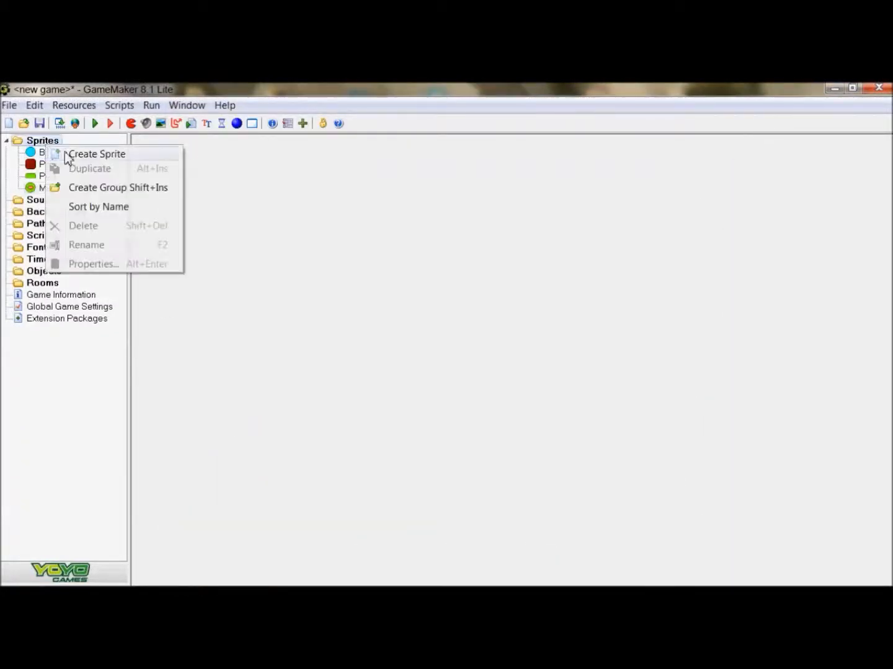
{"action": "left_click", "coordinate": [67, 153]}
{"action": "double_click", "coordinate": [282, 236]}
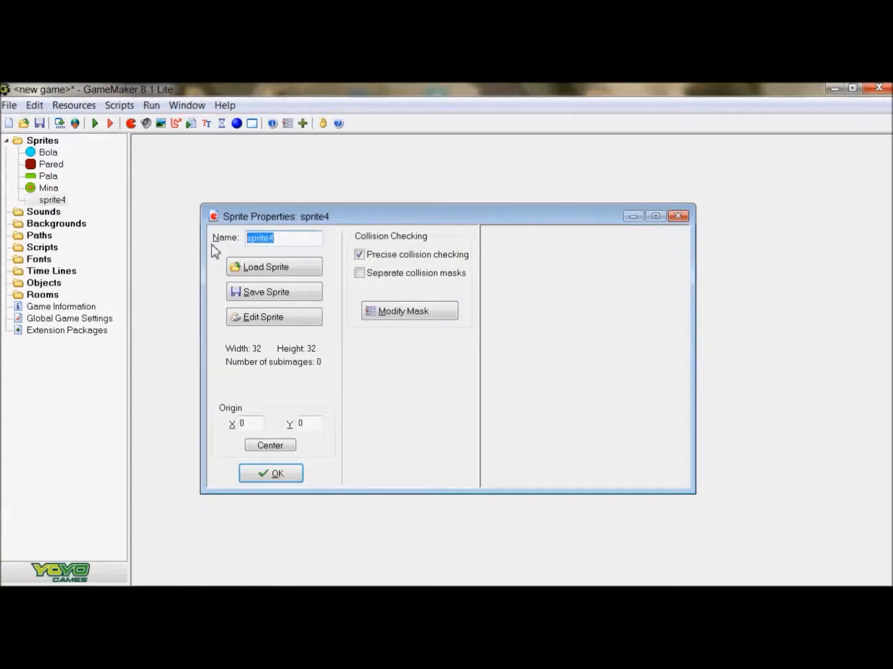
{"action": "type", "text": "Salida"}
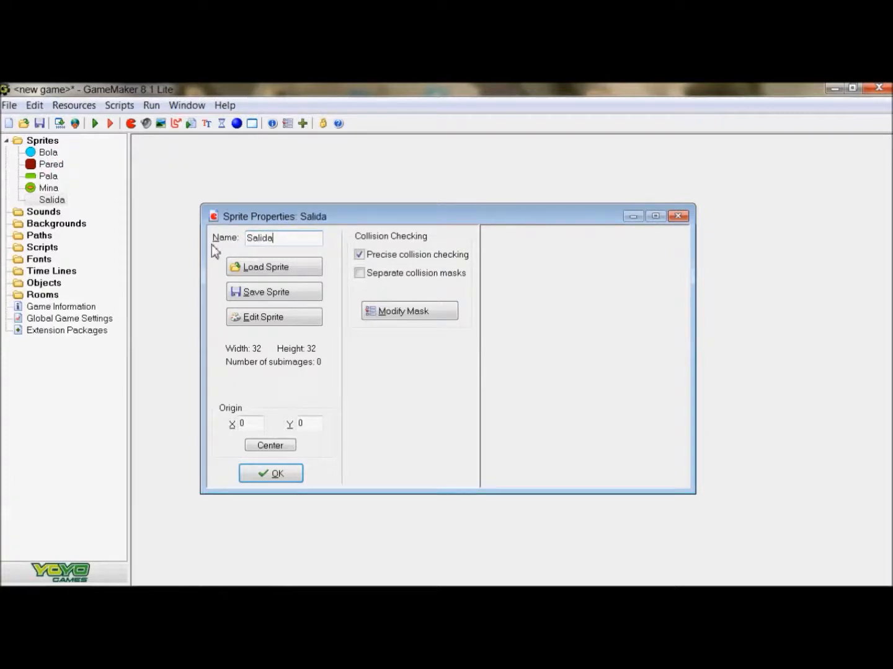
{"action": "left_click", "coordinate": [263, 318]}
{"action": "left_click", "coordinate": [210, 145]}
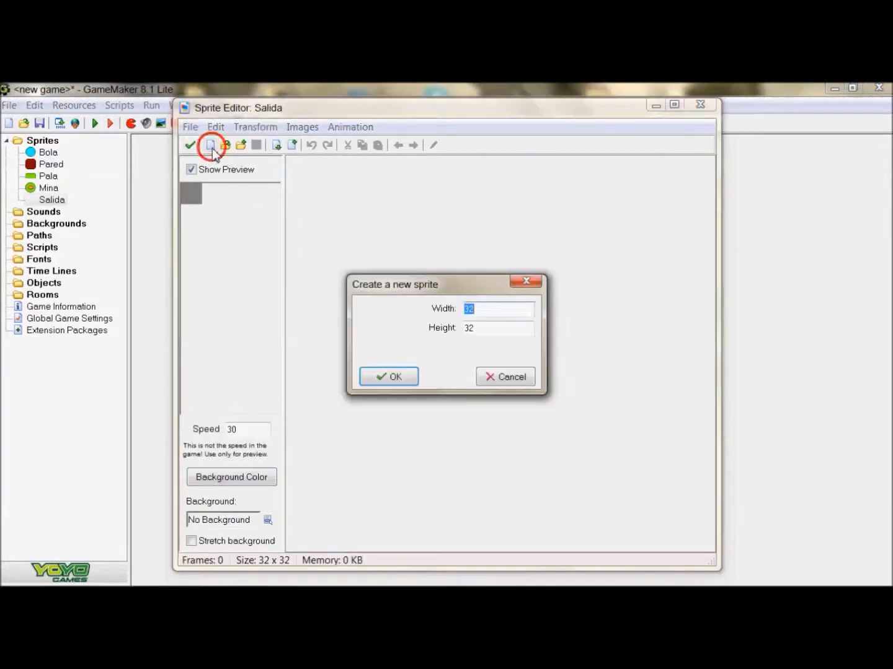
{"action": "left_click", "coordinate": [402, 376]}
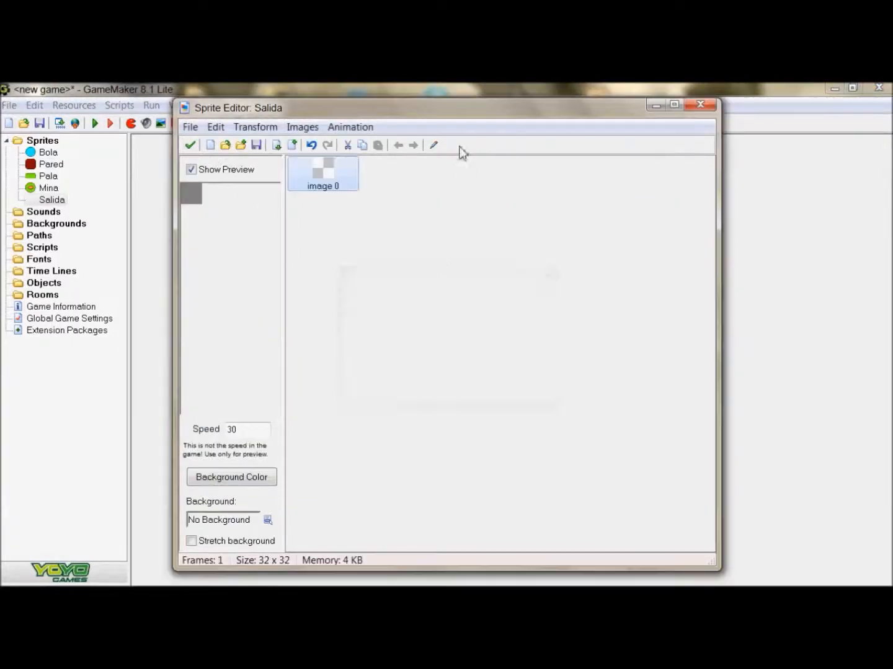
{"action": "left_click", "coordinate": [432, 145]}
Step: Fill the Salida image with an orange rounded rectangle outlined in black and accept the sprite
{"action": "scroll", "coordinate": [304, 187], "scroll_direction": "up", "scroll_amount": 5}
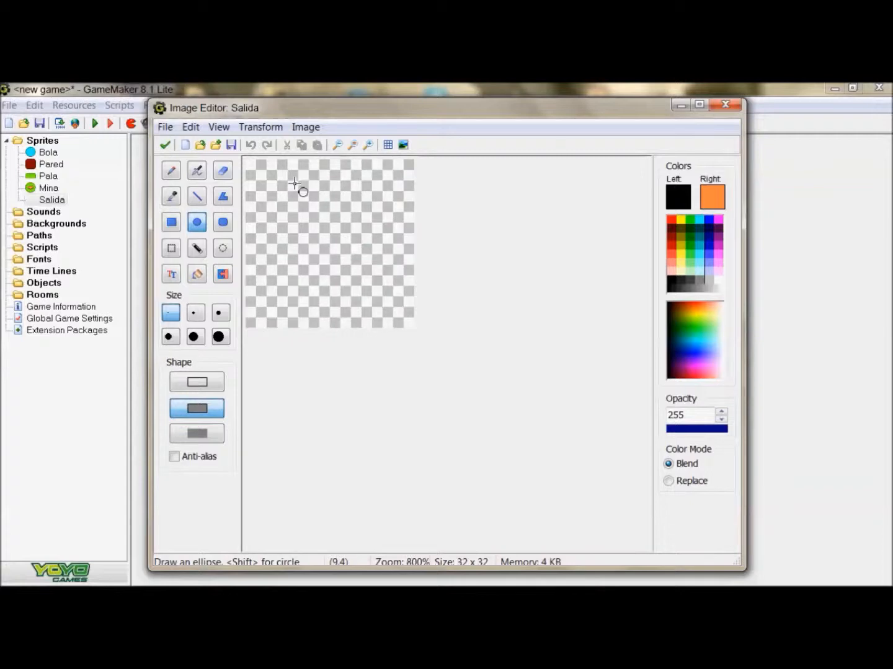
{"action": "left_click", "coordinate": [223, 222]}
{"action": "left_click_drag", "start_coordinate": [251, 168], "coordinate": [456, 361]}
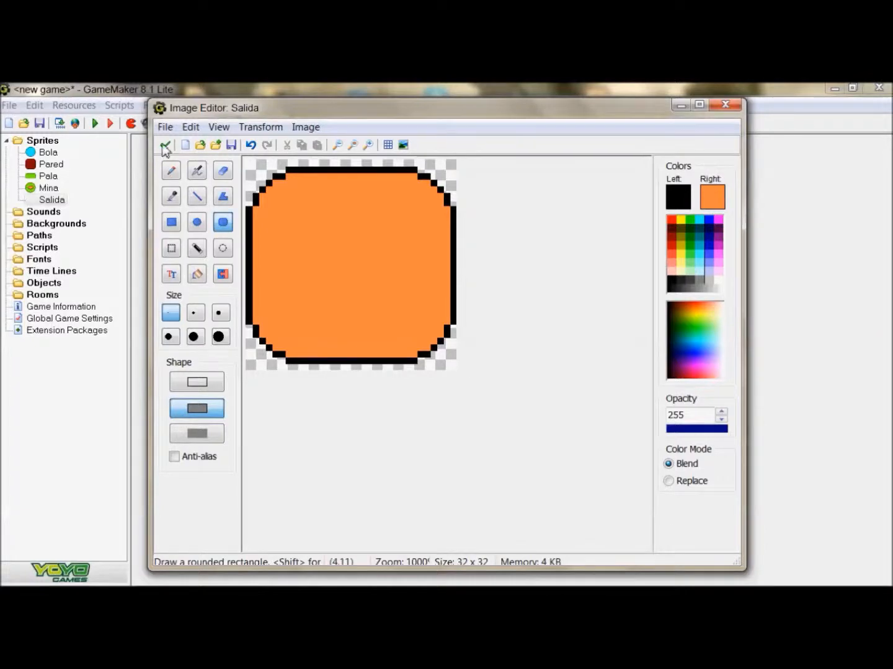
{"action": "left_click", "coordinate": [166, 145]}
{"action": "left_click", "coordinate": [188, 144]}
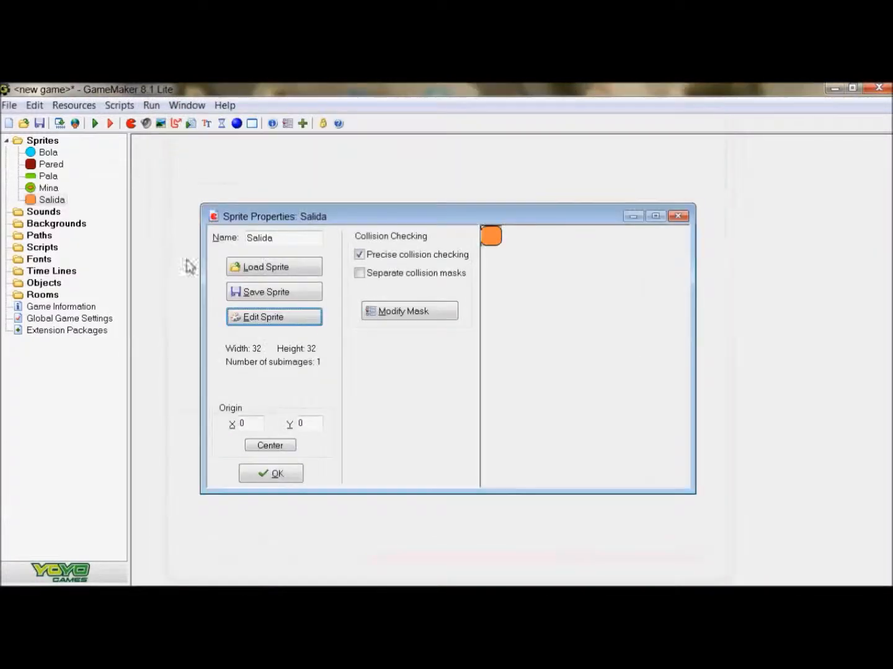
{"action": "left_click", "coordinate": [282, 474]}
Step: Create a sprite named Final with a blank 32 × 32 image and open that image for drawing
{"action": "right_click", "coordinate": [46, 141]}
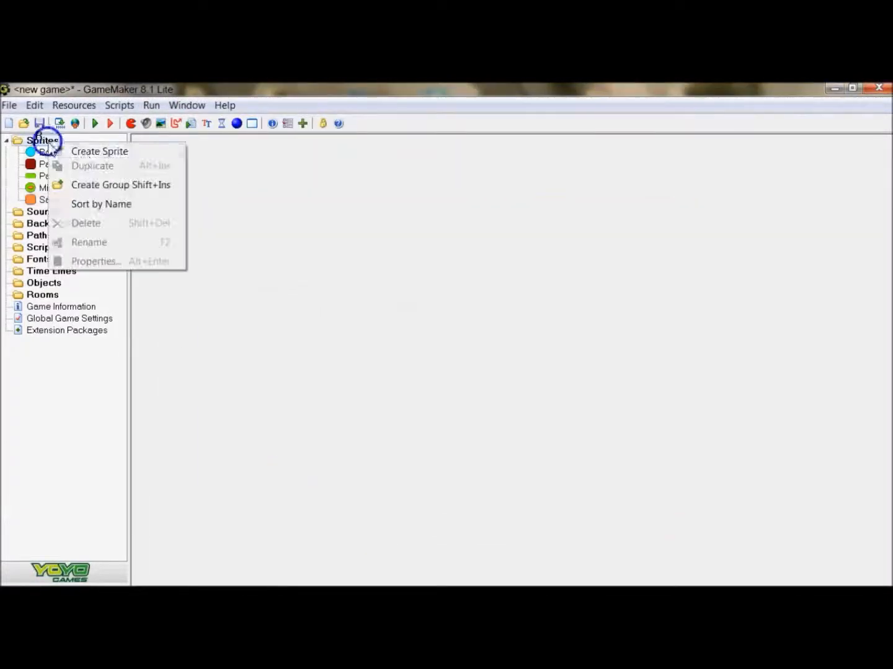
{"action": "left_click", "coordinate": [90, 153]}
{"action": "double_click", "coordinate": [297, 256]}
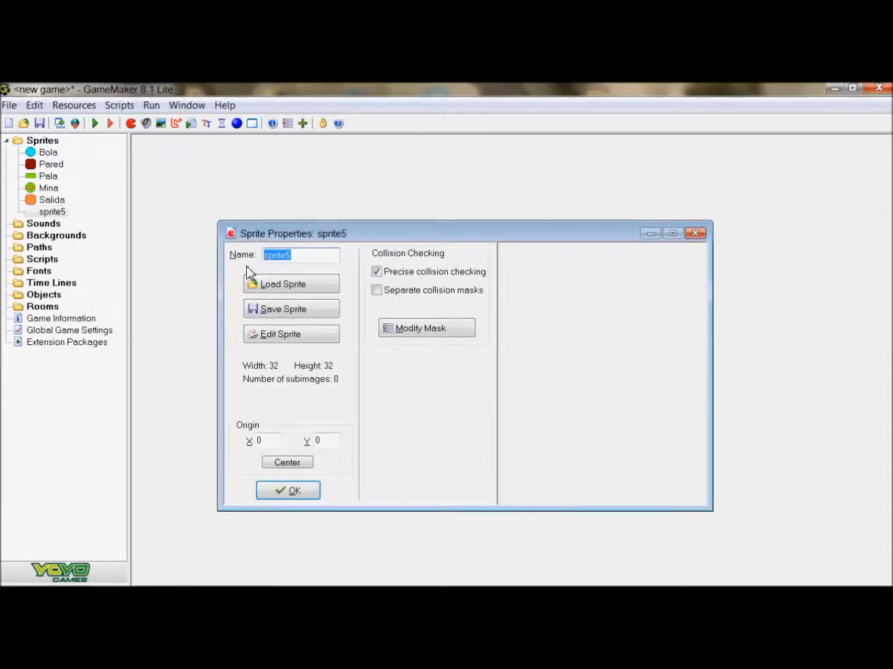
{"action": "type", "text": "Final"}
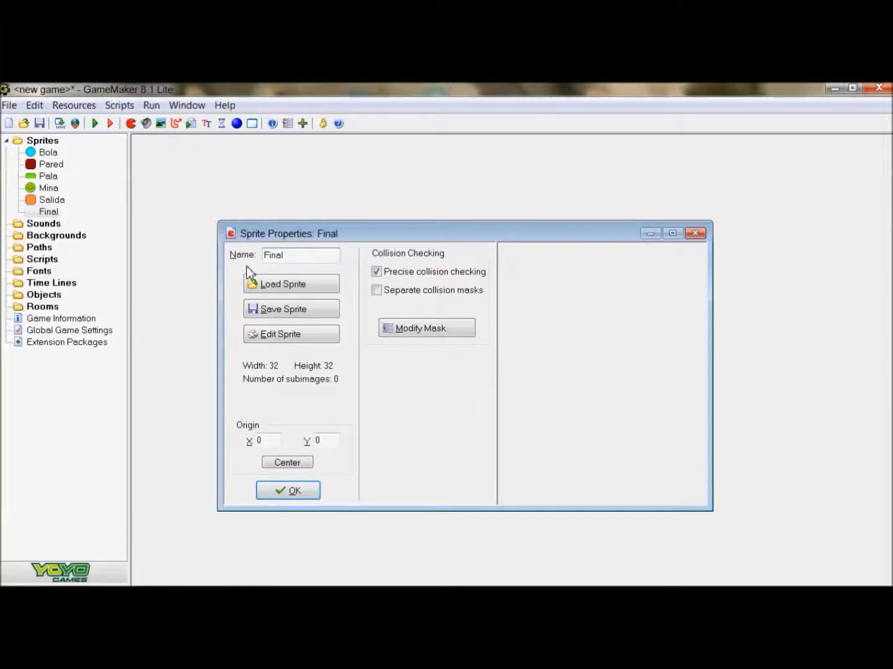
{"action": "left_click", "coordinate": [307, 335]}
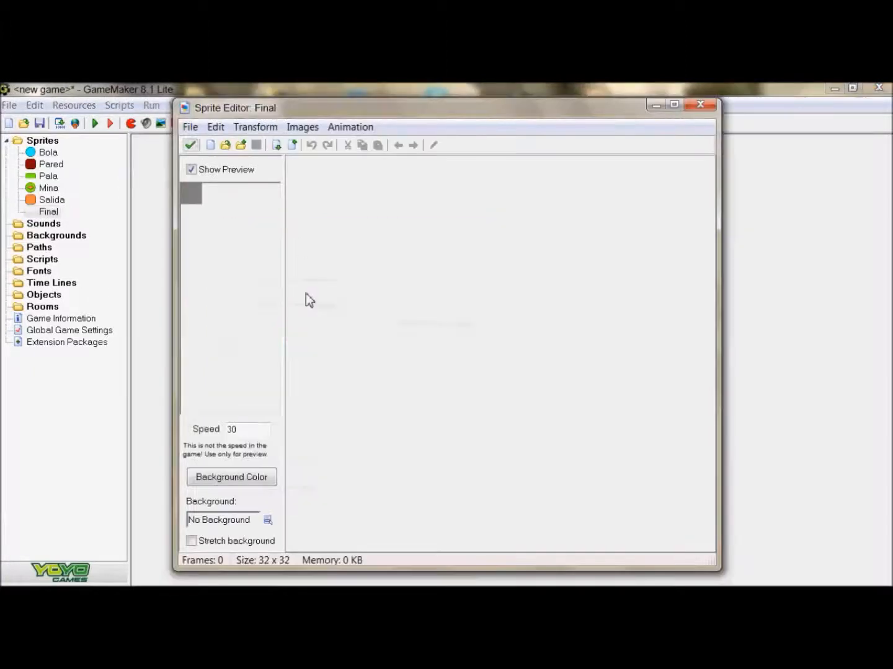
{"action": "left_click", "coordinate": [211, 148]}
{"action": "left_click", "coordinate": [398, 377]}
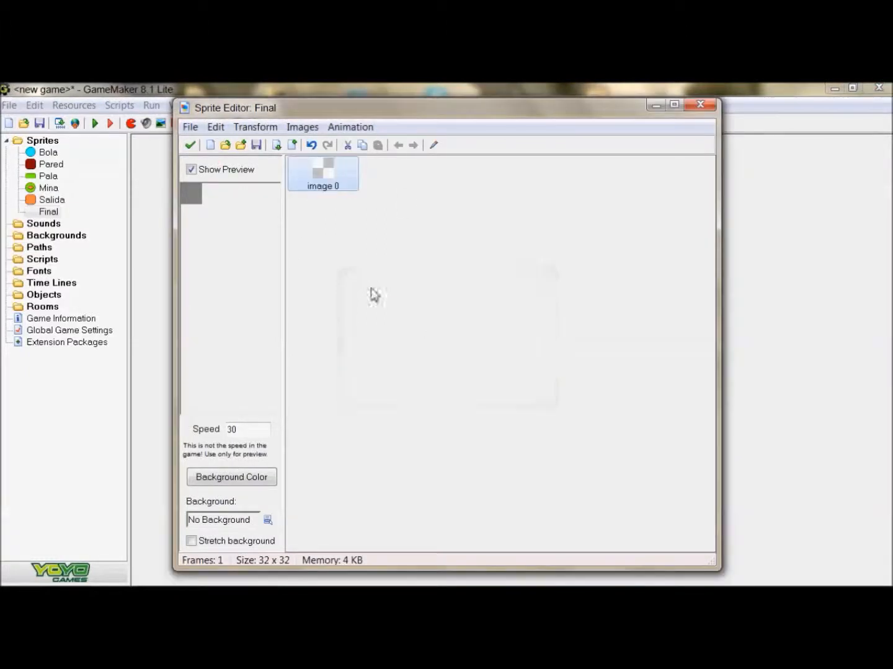
{"action": "left_click", "coordinate": [435, 145]}
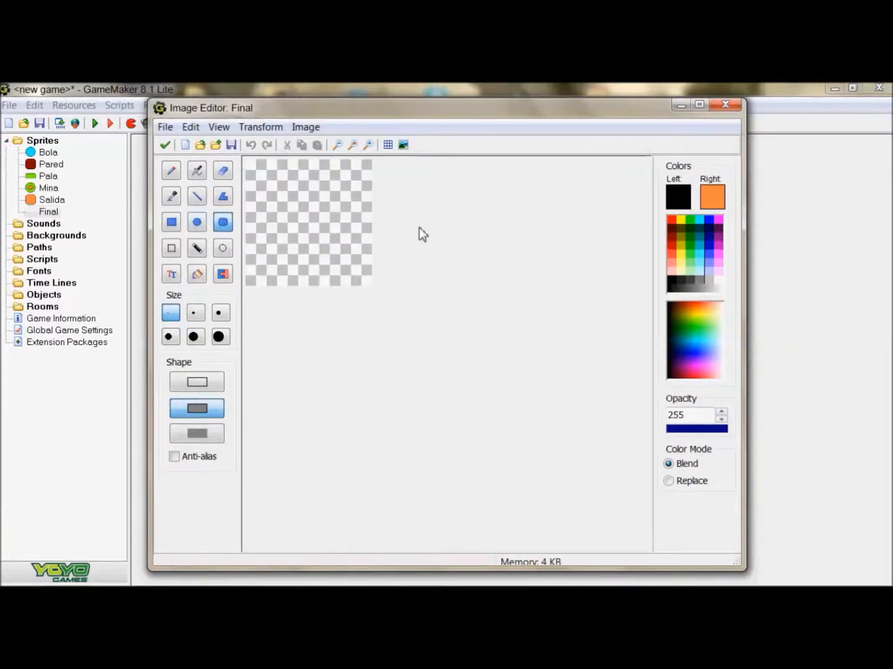
Step: Draw a white (255, 255, 255) rectangle with a black outline across the Final image
{"action": "left_click", "coordinate": [712, 198]}
{"action": "left_click", "coordinate": [429, 297]}
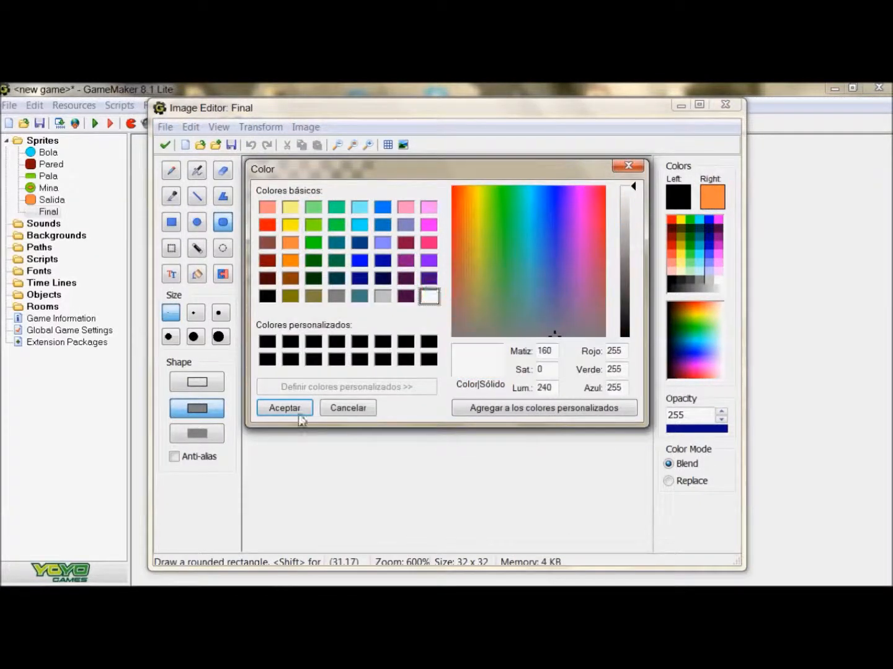
{"action": "left_click", "coordinate": [300, 414]}
{"action": "left_click", "coordinate": [172, 221]}
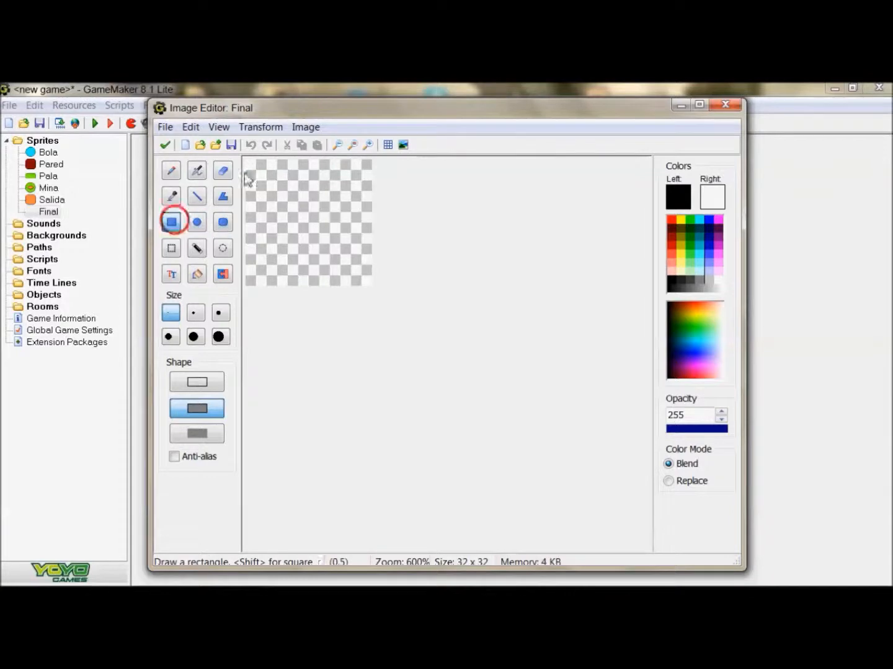
{"action": "left_click_drag", "start_coordinate": [248, 165], "coordinate": [370, 281]}
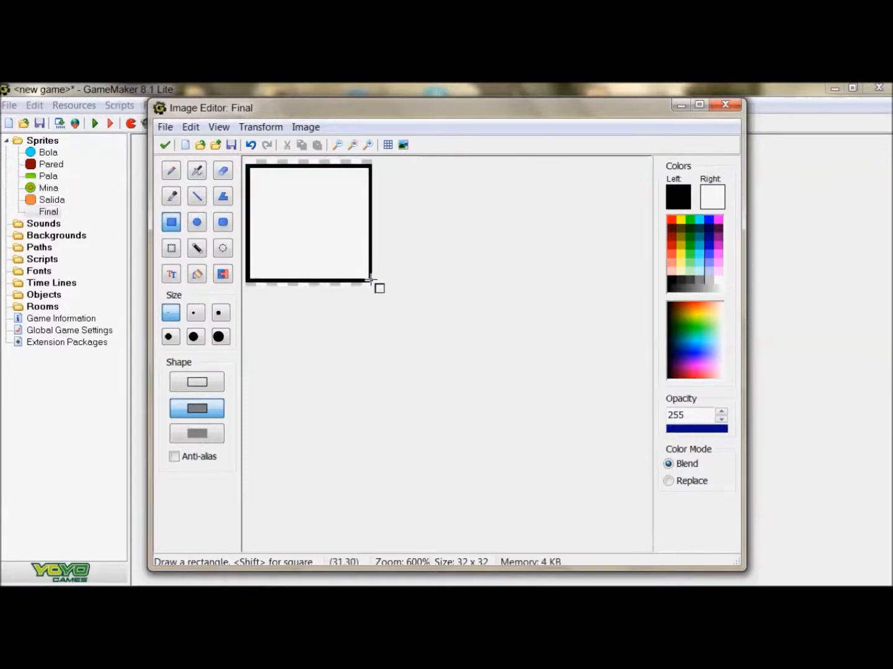
Step: Add the black text FIN inside the white rectangle of the Final image and accept the sprite
{"action": "left_click", "coordinate": [171, 274]}
{"action": "left_click", "coordinate": [266, 224]}
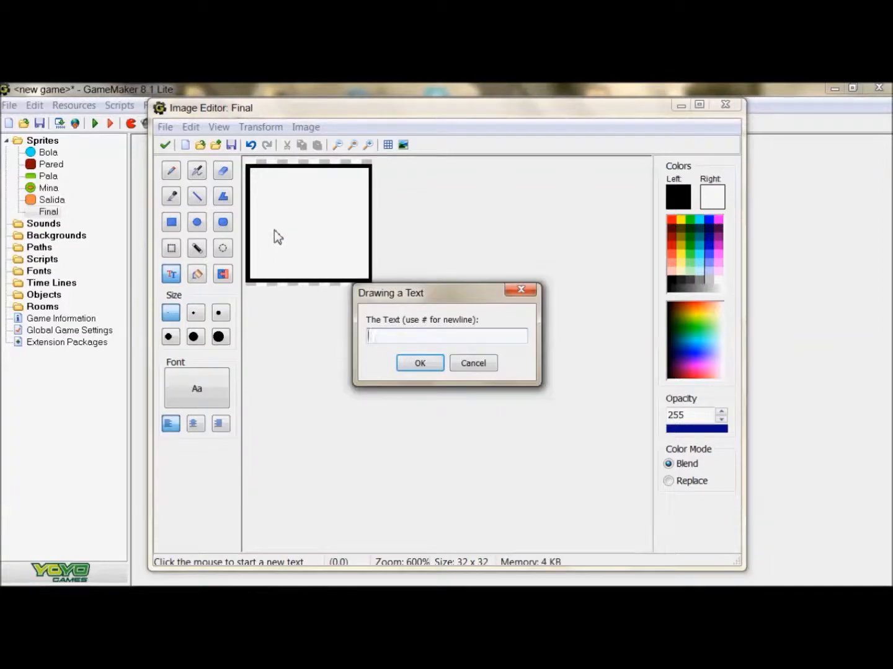
{"action": "key", "text": "Caps_Lock"}
{"action": "type", "text": "FIB"}
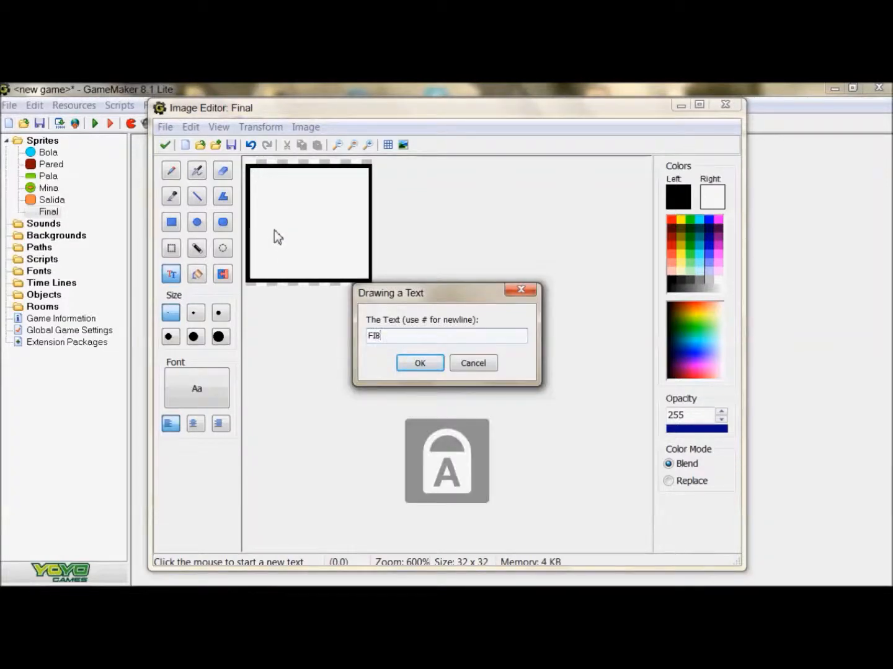
{"action": "key", "text": "BackSpace"}
{"action": "type", "text": "N"}
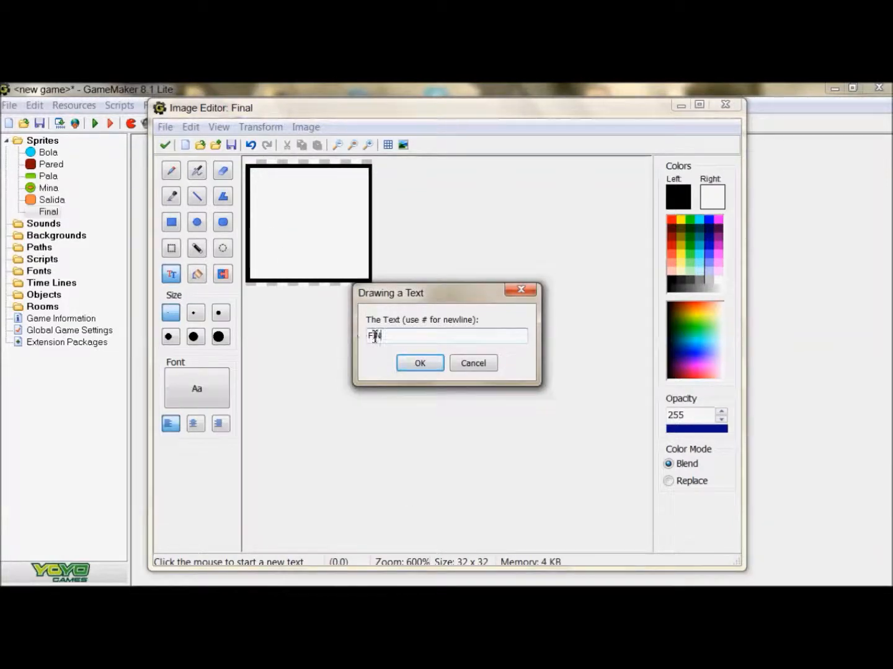
{"action": "left_click", "coordinate": [418, 363]}
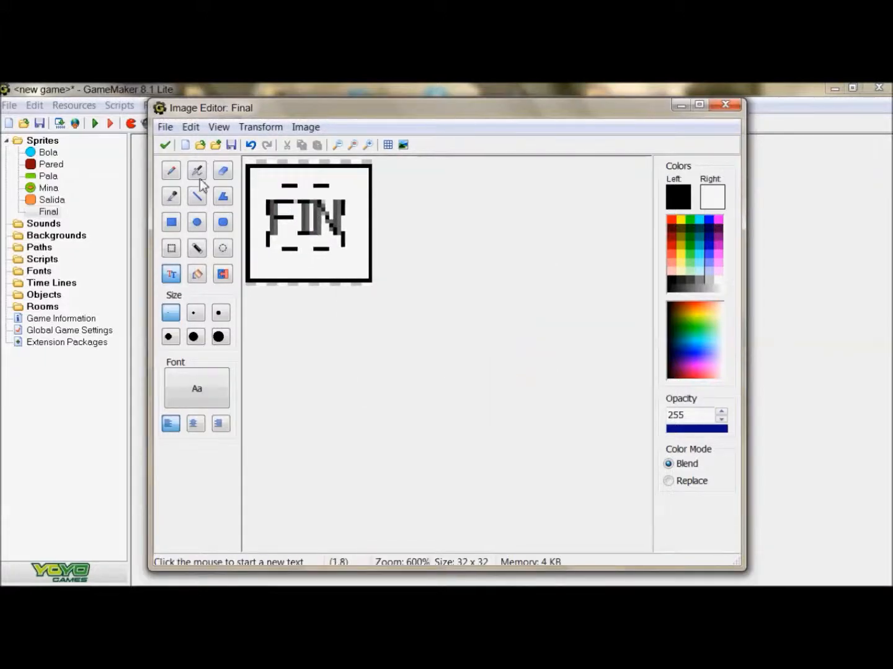
{"action": "left_click", "coordinate": [165, 146]}
{"action": "left_click", "coordinate": [188, 145]}
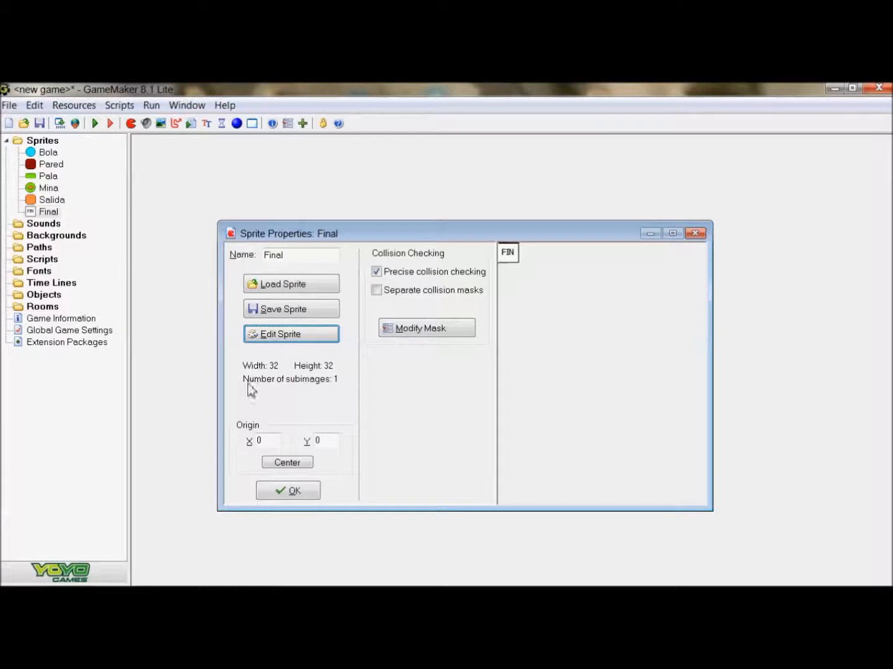
{"action": "left_click", "coordinate": [295, 491]}
Step: Create a new sound resource and name it Sonido 1
{"action": "left_click", "coordinate": [57, 224]}
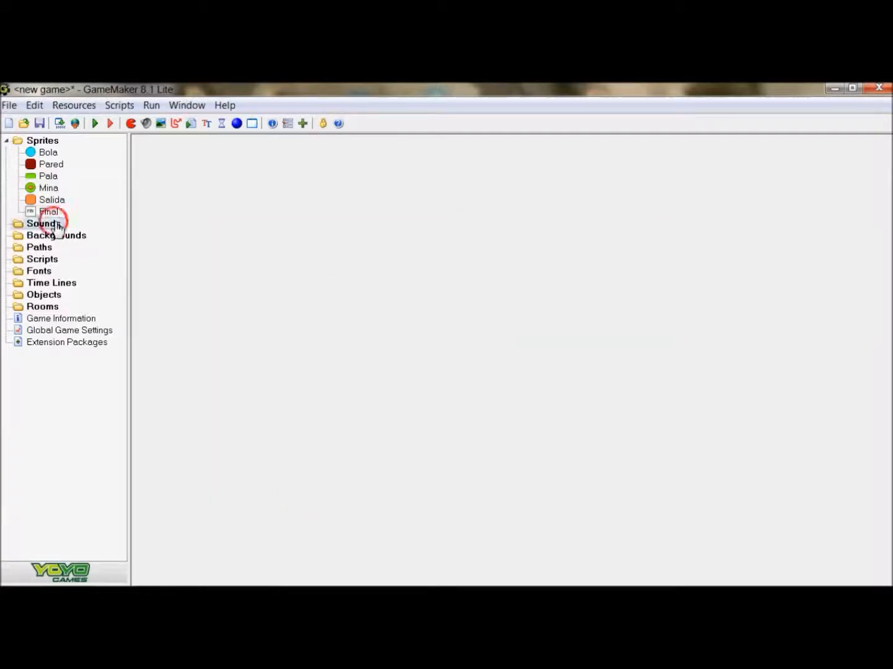
{"action": "right_click", "coordinate": [58, 225]}
{"action": "left_click", "coordinate": [103, 231]}
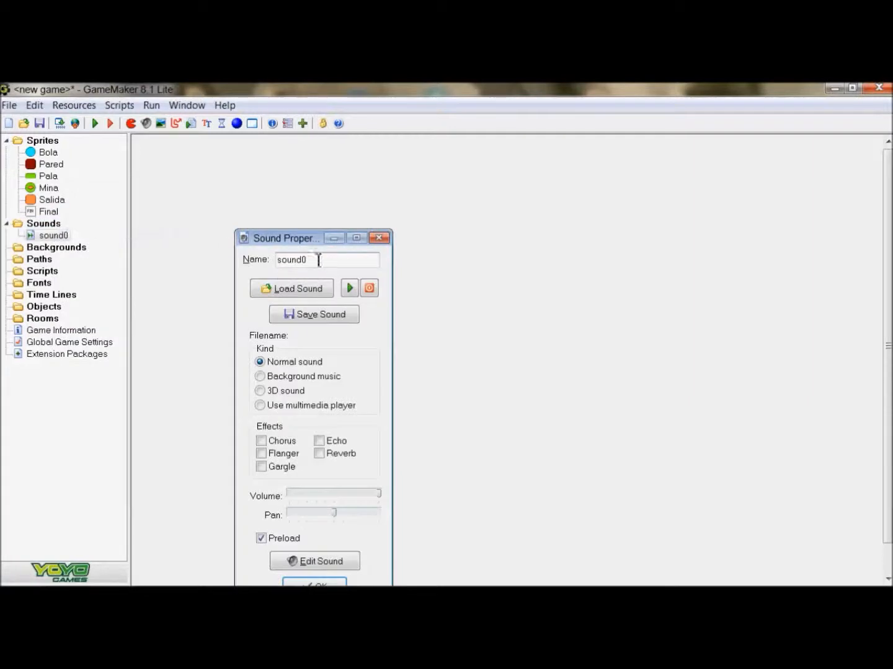
{"action": "left_click_drag", "start_coordinate": [320, 259], "coordinate": [264, 266]}
{"action": "type", "text": "sONIDO"}
{"action": "key", "text": "BackSpace"}
{"action": "key", "text": "BackSpace"}
{"action": "key", "text": "BackSpace"}
{"action": "key", "text": "BackSpace"}
{"action": "key", "text": "BackSpace"}
{"action": "key", "text": "BackSpace"}
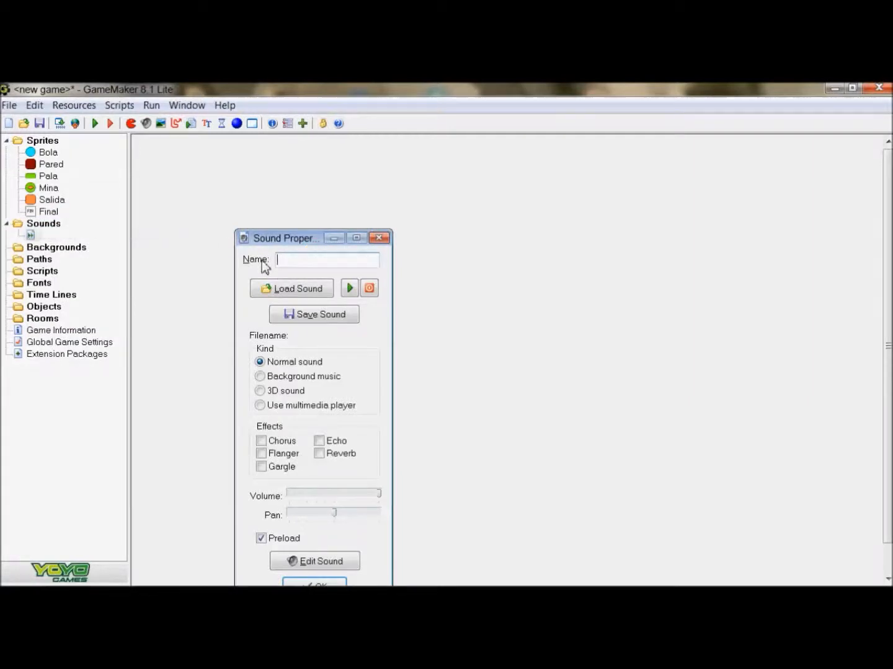
{"action": "key", "text": "Caps_Lock"}
{"action": "type", "text": "Sonido 1"}
Step: Load the beep3 sound file into Sonido 1 and accept the sound
{"action": "left_click", "coordinate": [283, 287]}
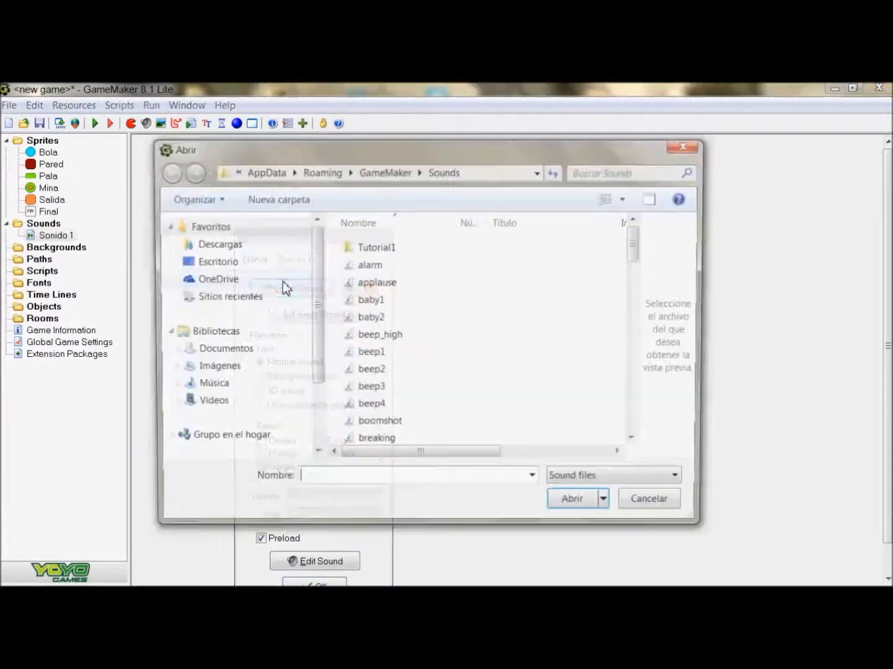
{"action": "left_click", "coordinate": [376, 389]}
{"action": "left_click", "coordinate": [589, 506]}
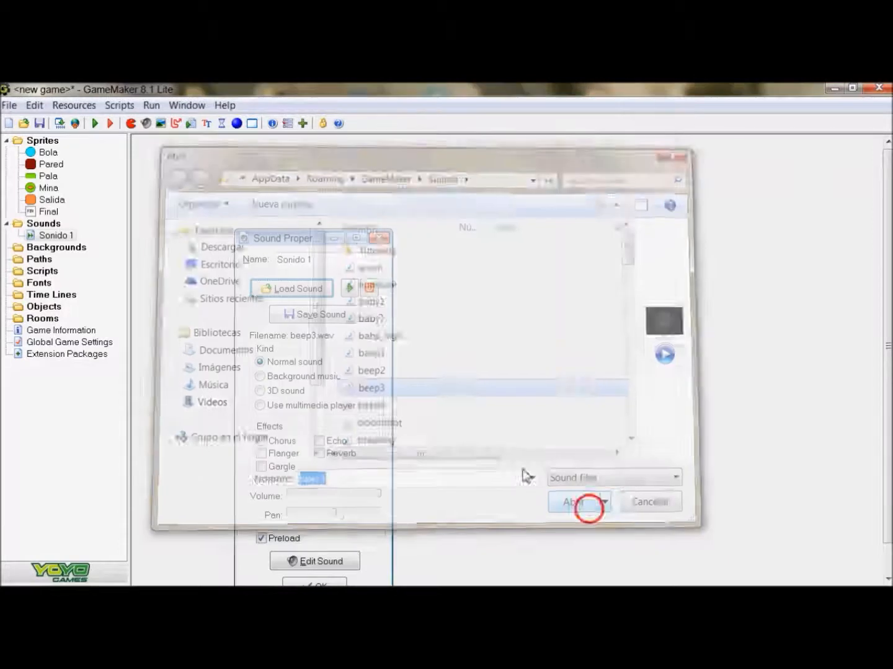
{"action": "left_click_drag", "start_coordinate": [305, 237], "coordinate": [299, 186]}
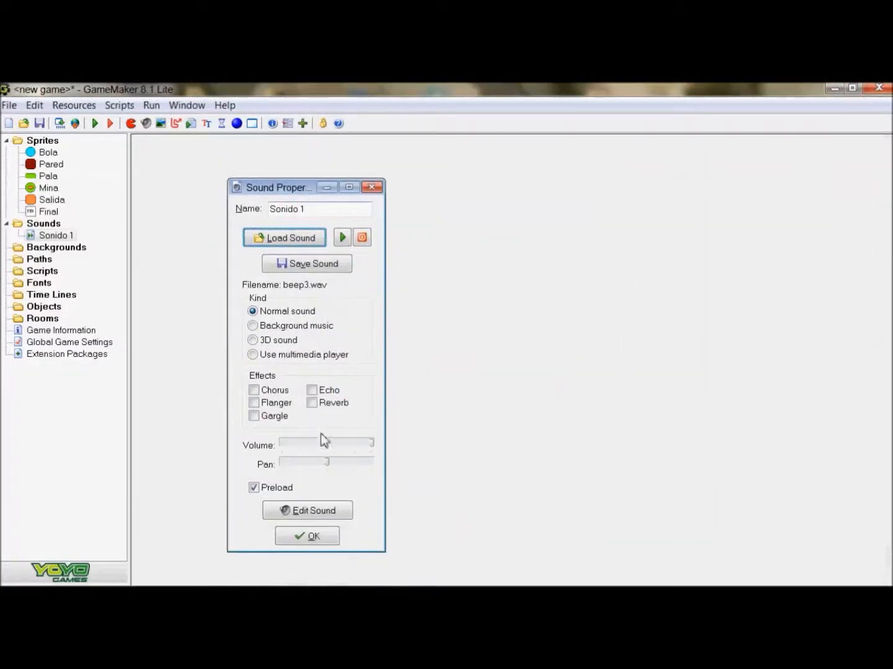
{"action": "left_click", "coordinate": [303, 537]}
Step: Create a second sound resource, name it Sonido 2 and accept it without loading a file
{"action": "right_click", "coordinate": [55, 225]}
{"action": "left_click", "coordinate": [98, 234]}
{"action": "left_click_drag", "start_coordinate": [323, 261], "coordinate": [293, 263]}
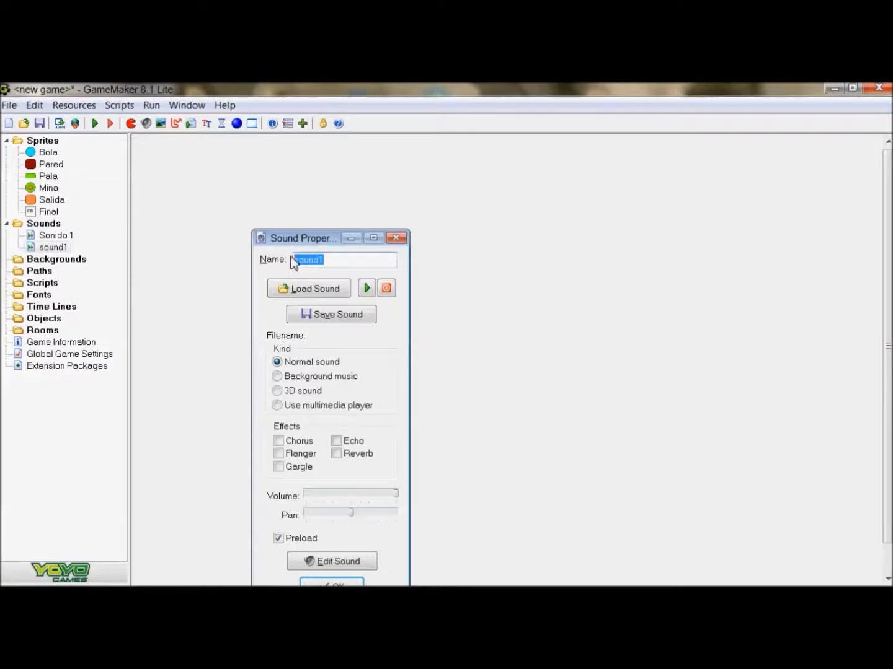
{"action": "type", "text": "Sonido 2"}
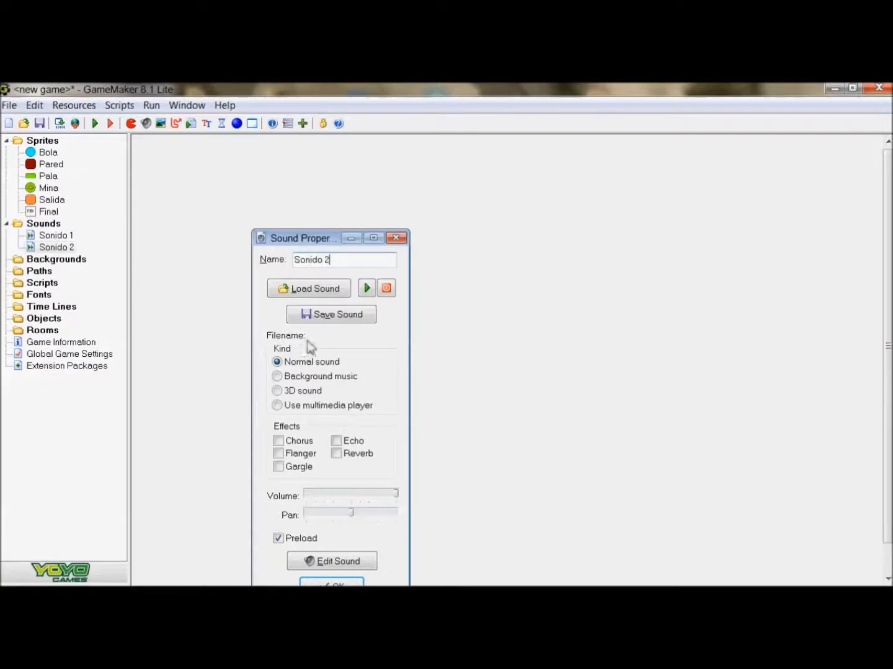
{"action": "left_click_drag", "start_coordinate": [304, 238], "coordinate": [293, 170]}
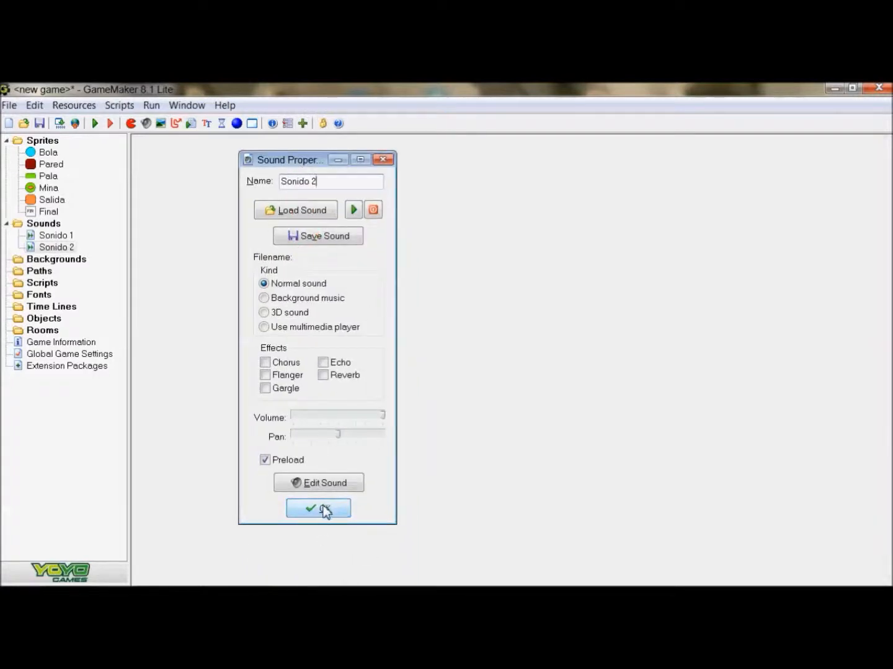
{"action": "left_click", "coordinate": [320, 513]}
Step: Create a new background resource and load the Fondo 2 image into it
{"action": "right_click", "coordinate": [27, 260]}
{"action": "left_click", "coordinate": [62, 277]}
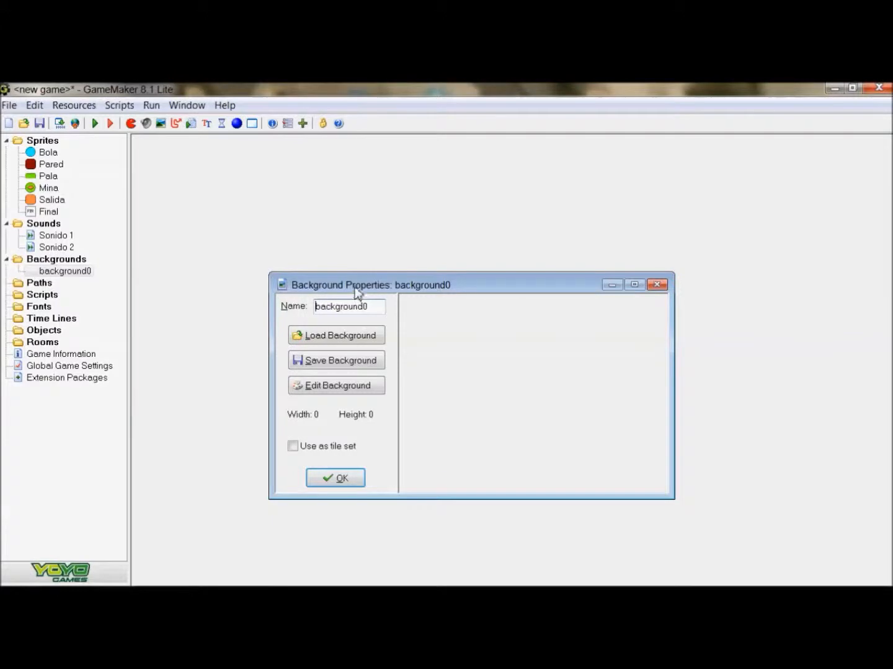
{"action": "left_click_drag", "start_coordinate": [357, 285], "coordinate": [342, 257]}
{"action": "left_click", "coordinate": [333, 306]}
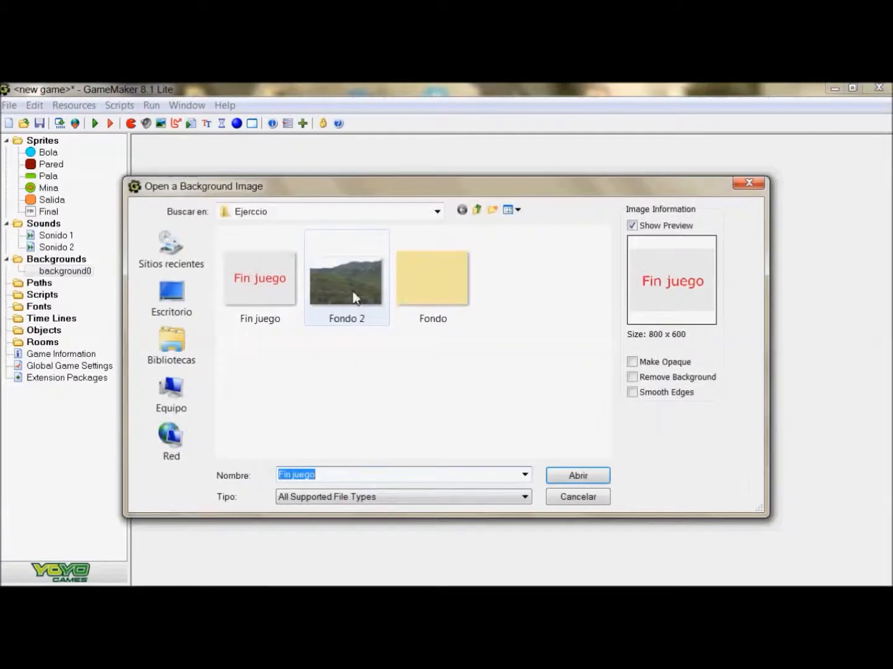
{"action": "left_click", "coordinate": [355, 299]}
{"action": "left_click", "coordinate": [576, 476]}
Step: Name the background with the Fondo 2 image Pantalla 1 and accept it
{"action": "left_click_drag", "start_coordinate": [350, 277], "coordinate": [271, 292]}
{"action": "type", "text": "O"}
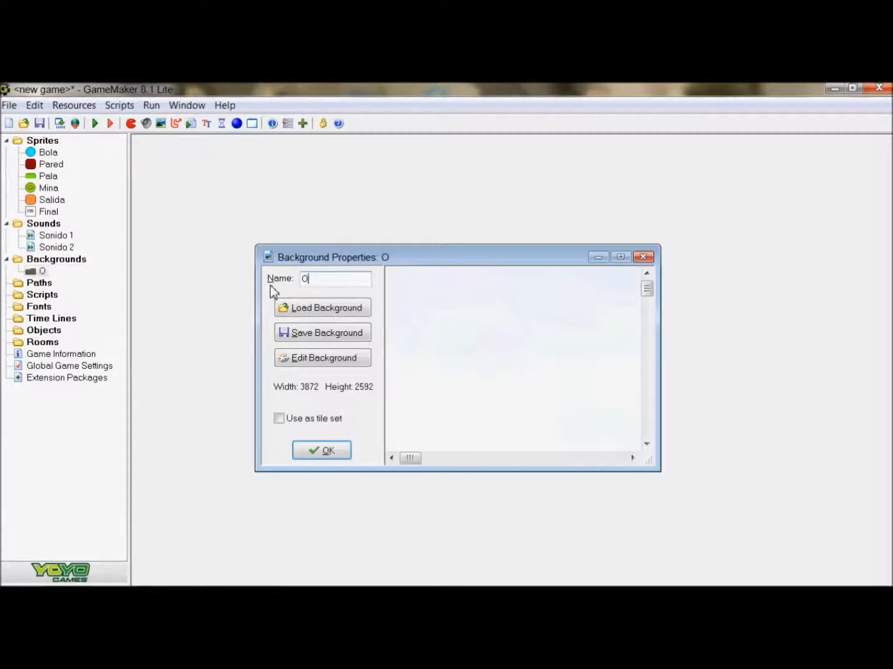
{"action": "type", "text": "Pantalla"}
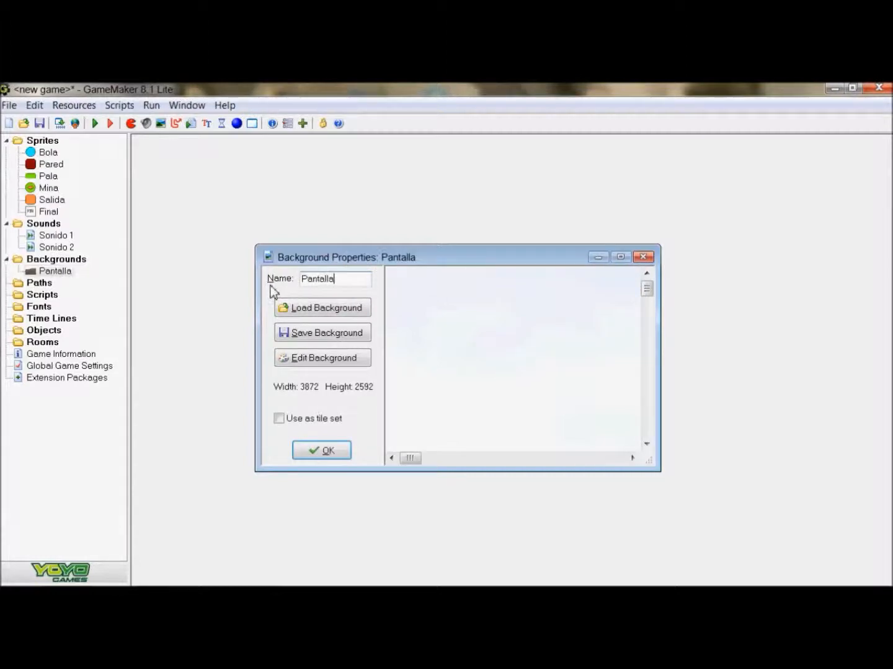
{"action": "type", "text": " 1"}
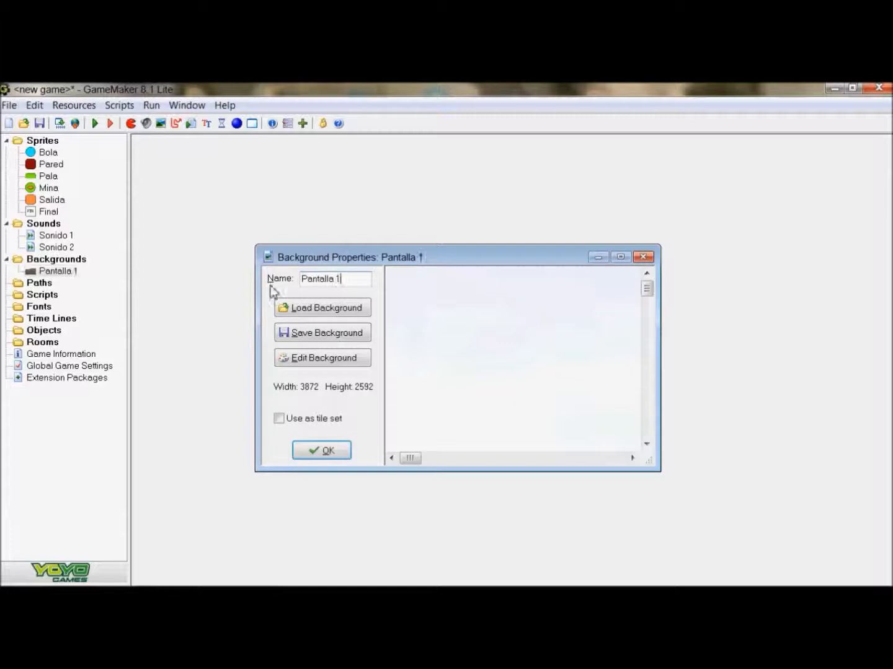
{"action": "left_click", "coordinate": [315, 449]}
Step: Create another background resource and name it Final
{"action": "right_click", "coordinate": [46, 260]}
{"action": "left_click", "coordinate": [81, 268]}
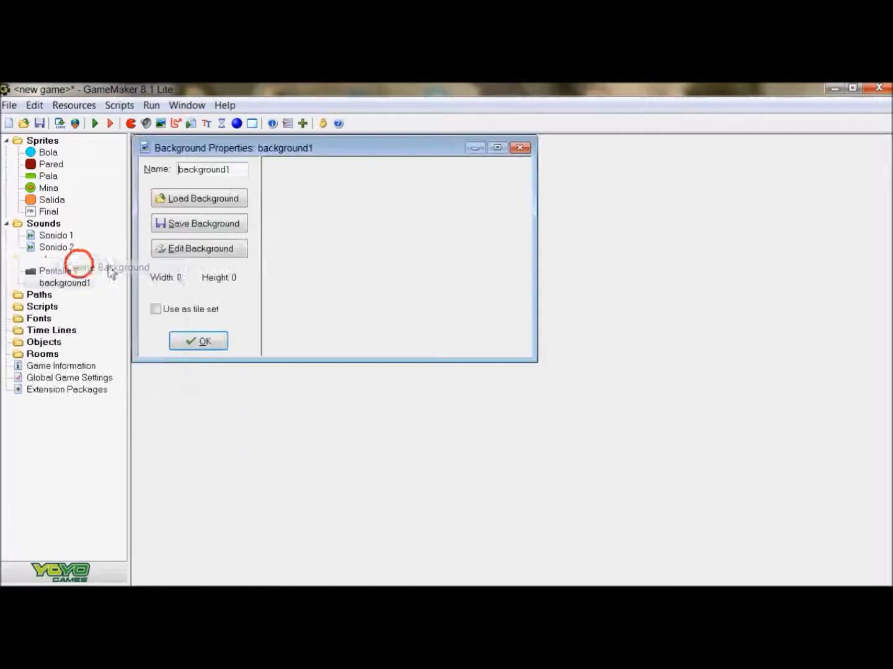
{"action": "left_click_drag", "start_coordinate": [235, 169], "coordinate": [128, 184]}
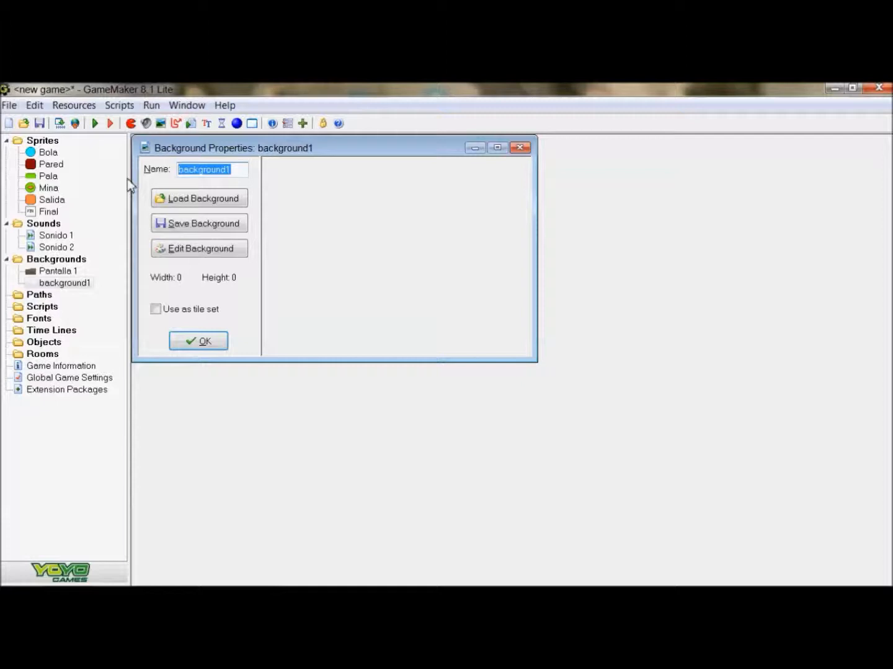
{"action": "type", "text": "Final"}
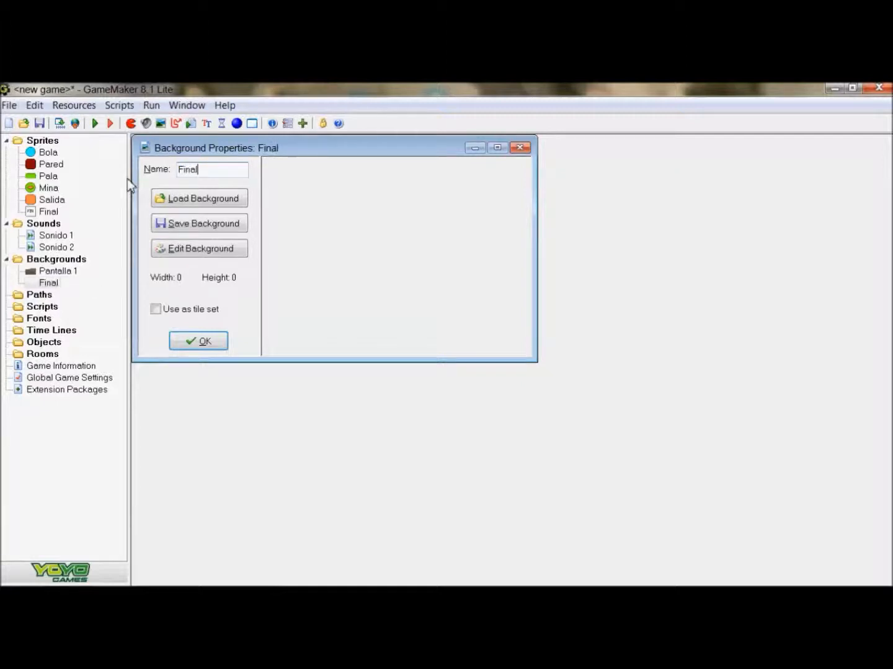
Step: Load the Fin juego image into the Final background, accept it and collapse the Backgrounds folder
{"action": "left_click", "coordinate": [189, 199]}
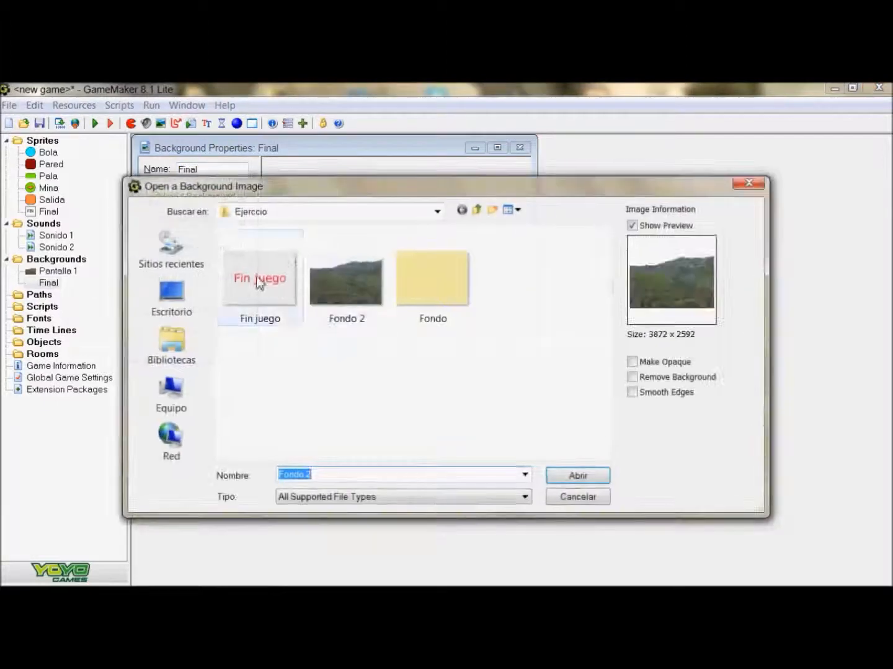
{"action": "left_click", "coordinate": [593, 481]}
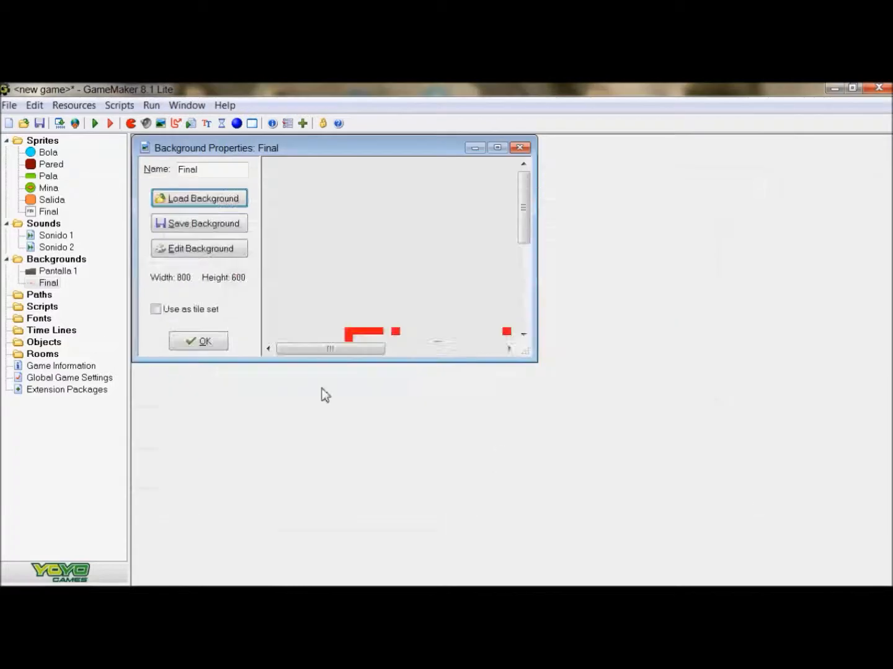
{"action": "left_click", "coordinate": [210, 342]}
{"action": "left_click", "coordinate": [6, 259]}
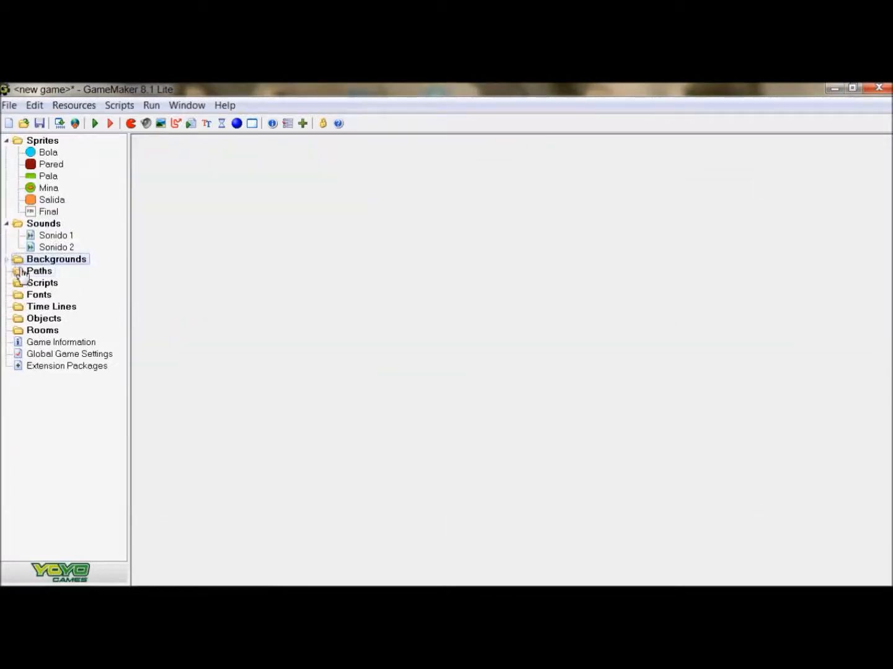
Step: Create a new object and name it Pelota
{"action": "right_click", "coordinate": [36, 323]}
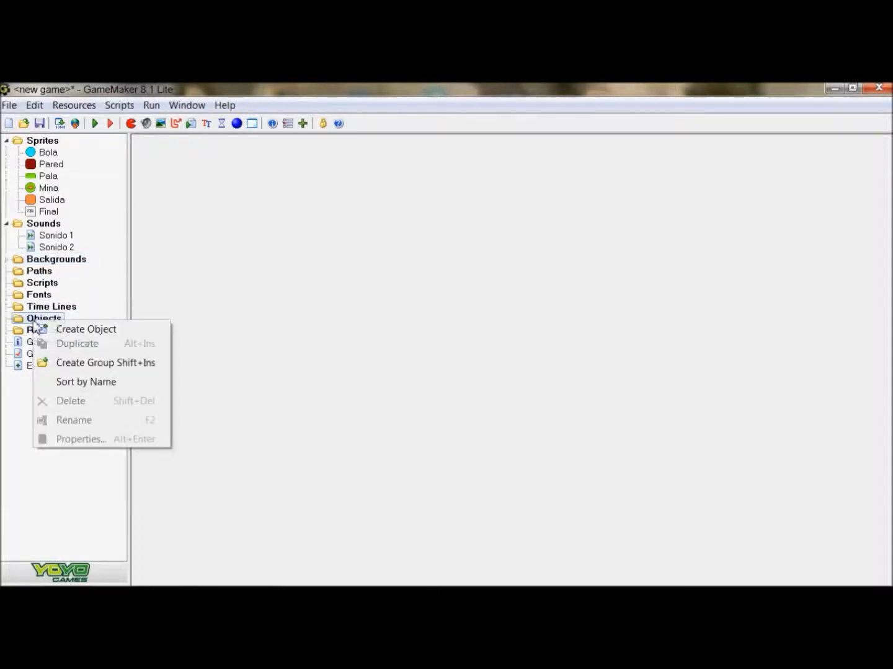
{"action": "left_click", "coordinate": [77, 330]}
{"action": "double_click", "coordinate": [236, 187]}
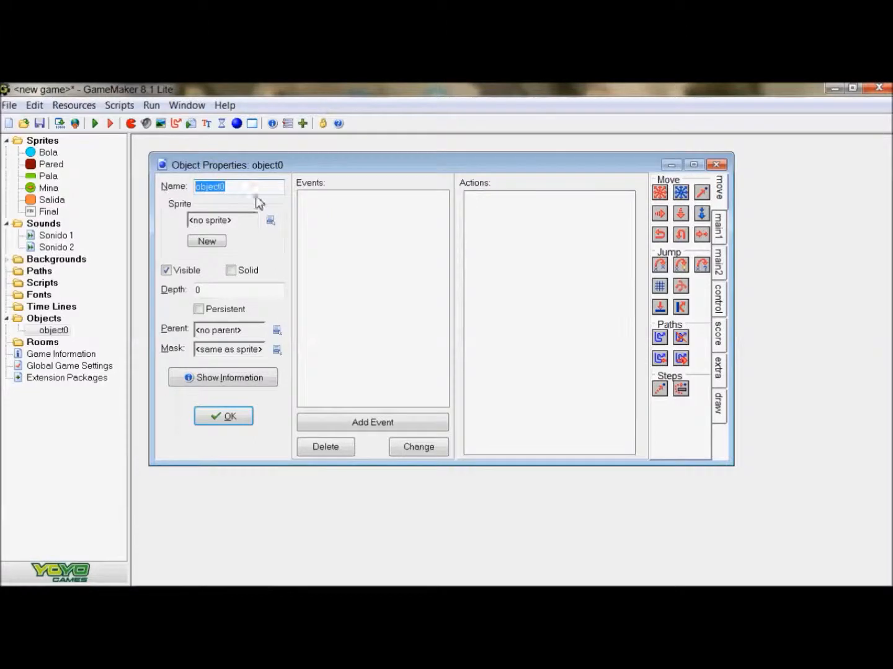
{"action": "type", "text": "Pelota"}
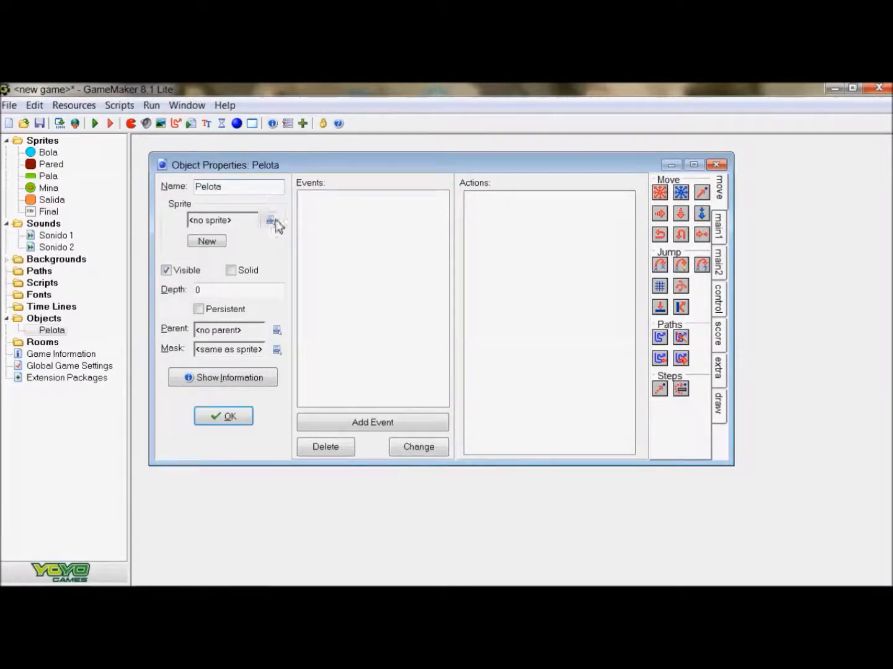
Step: Rename the Pelota object as Bola
{"action": "left_click", "coordinate": [271, 220]}
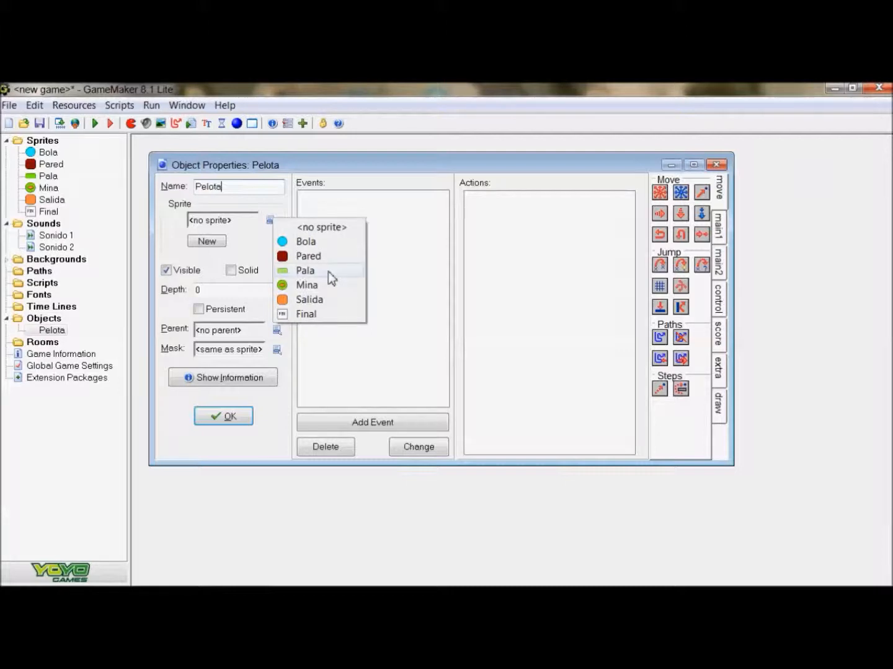
{"action": "left_click", "coordinate": [239, 186]}
{"action": "left_click_drag", "start_coordinate": [246, 186], "coordinate": [165, 197]}
{"action": "type", "text": "Bola"}
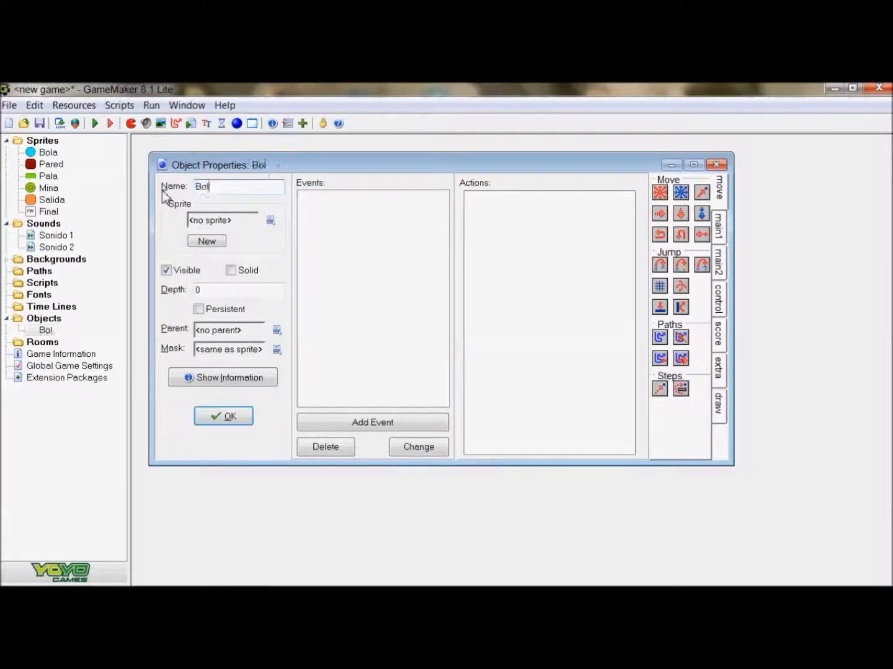
Step: Assign the Bola sprite to the Bola object, make it solid and accept the object
{"action": "left_click", "coordinate": [271, 221]}
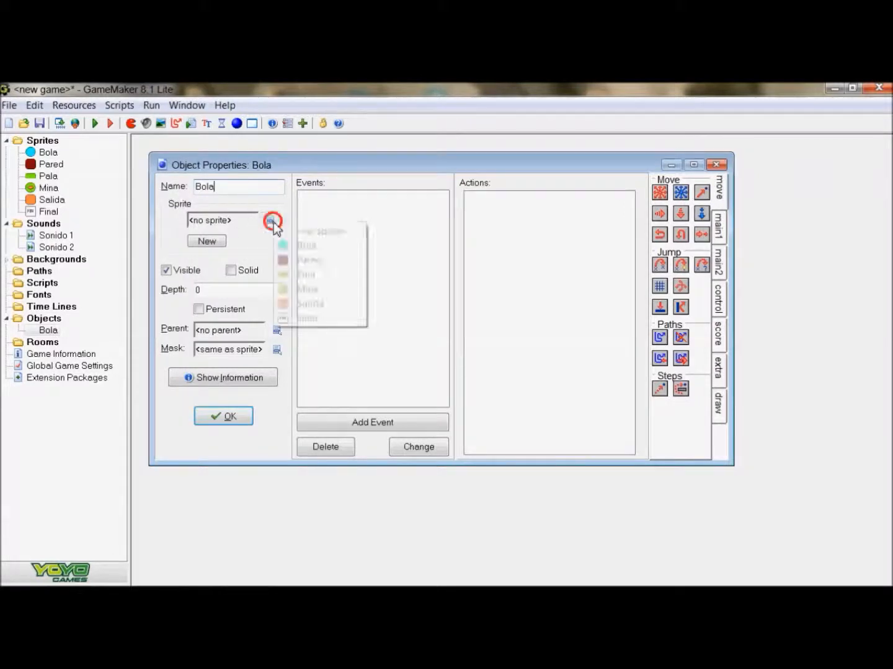
{"action": "left_click", "coordinate": [305, 246]}
{"action": "left_click", "coordinate": [234, 271]}
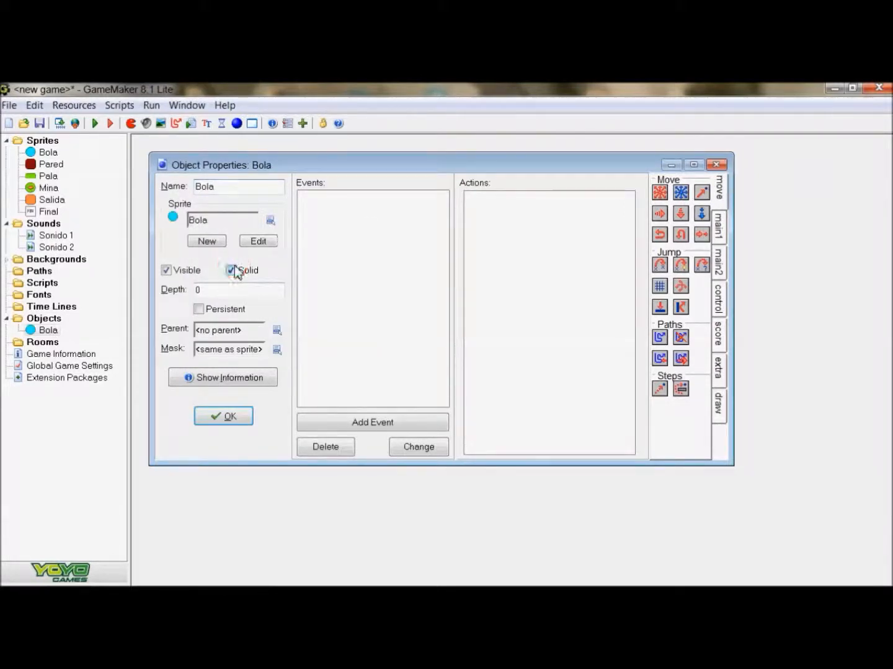
{"action": "left_click", "coordinate": [230, 416]}
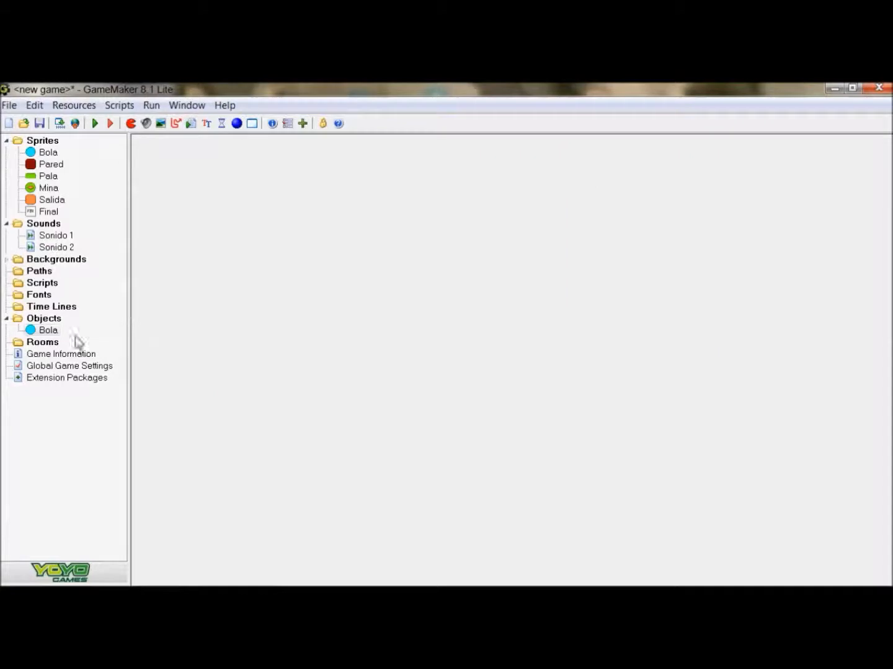
Step: Create a second object and name it Pala
{"action": "right_click", "coordinate": [52, 330]}
{"action": "left_click", "coordinate": [93, 332]}
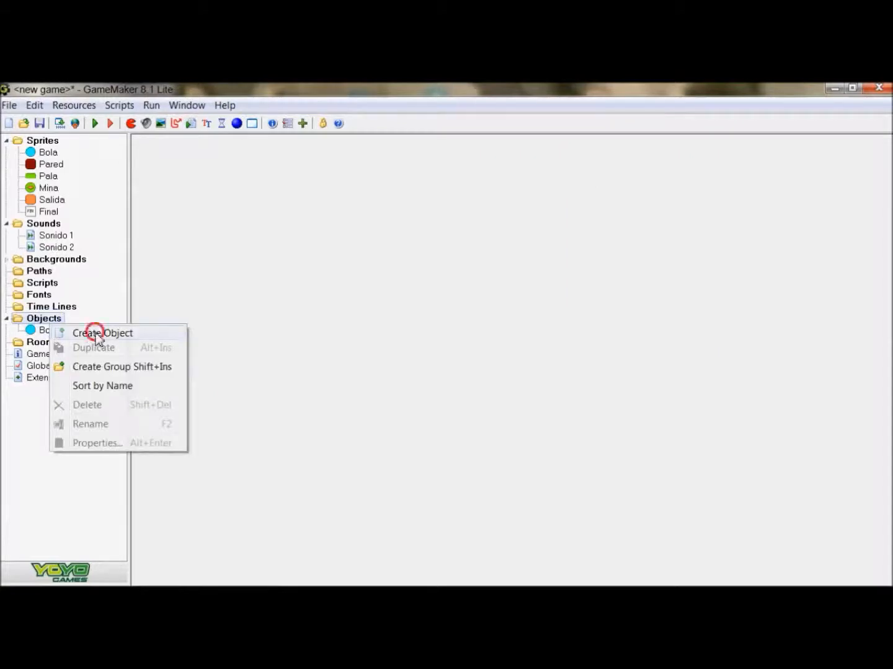
{"action": "left_click", "coordinate": [245, 203]}
{"action": "double_click", "coordinate": [244, 204]}
{"action": "key", "text": "BackSpace"}
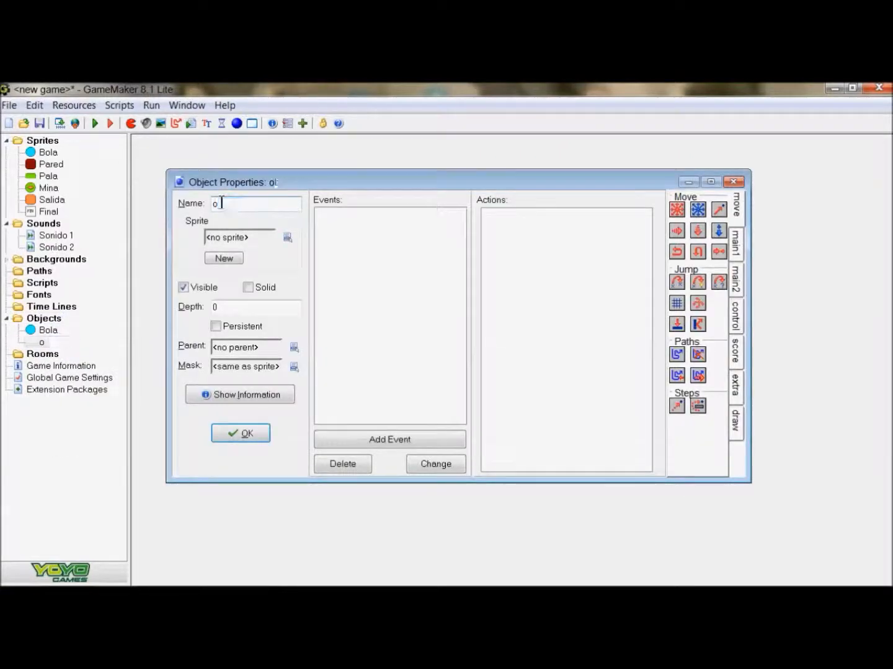
{"action": "type", "text": "Pala"}
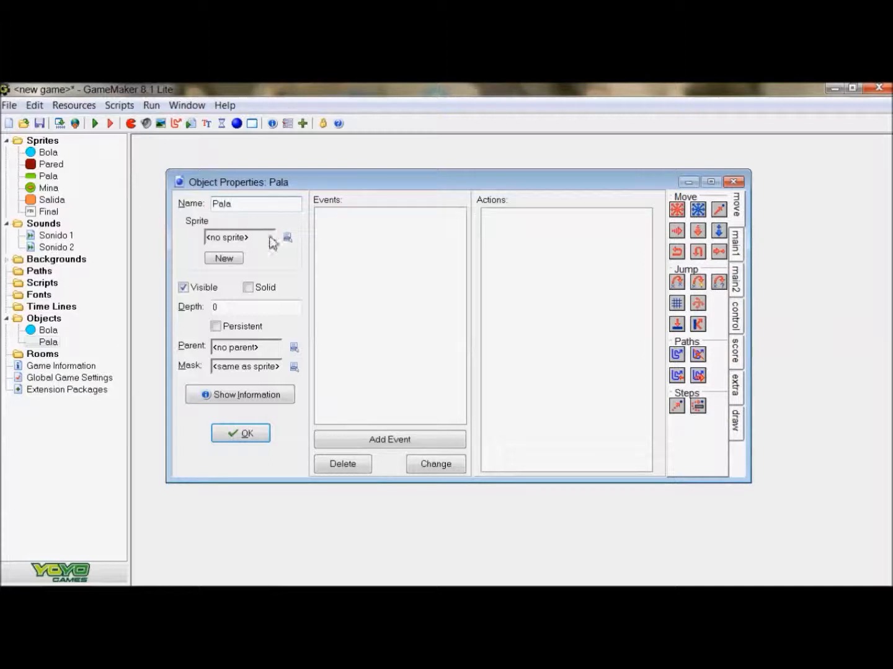
Step: Assign the Pala sprite to the Pala object, make it solid and accept the object
{"action": "left_click", "coordinate": [288, 237]}
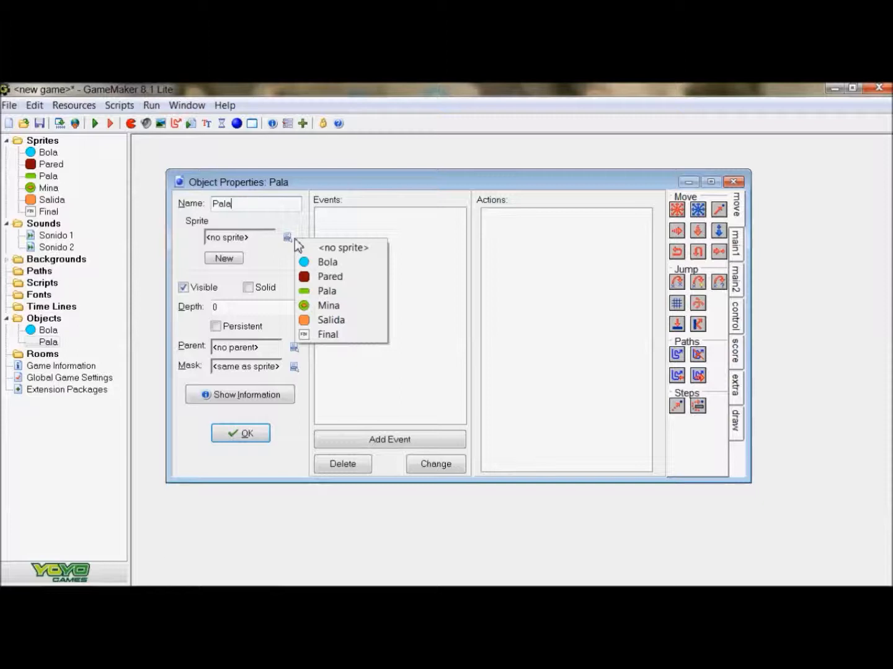
{"action": "left_click", "coordinate": [342, 292]}
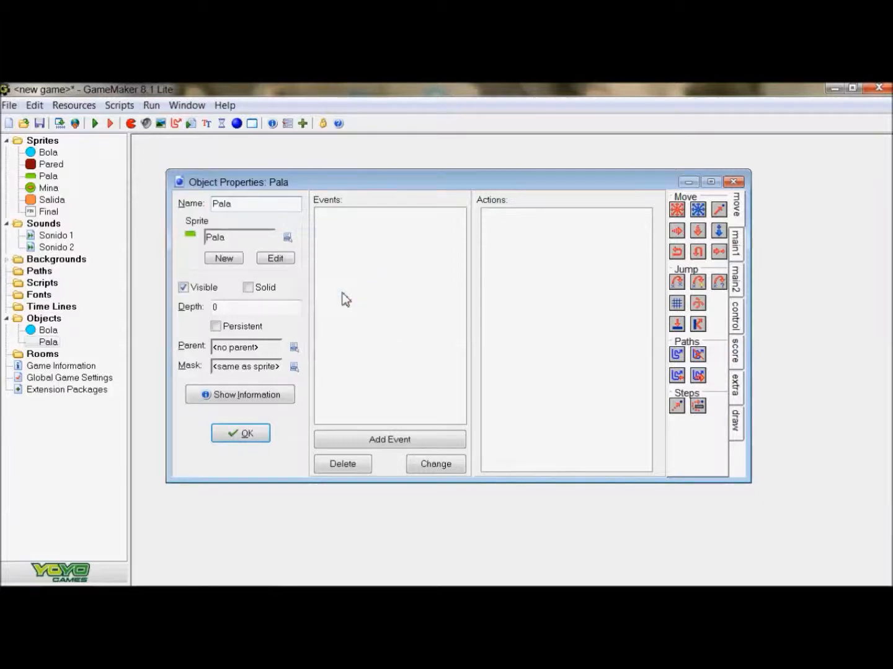
{"action": "left_click", "coordinate": [248, 288]}
{"action": "left_click", "coordinate": [240, 433]}
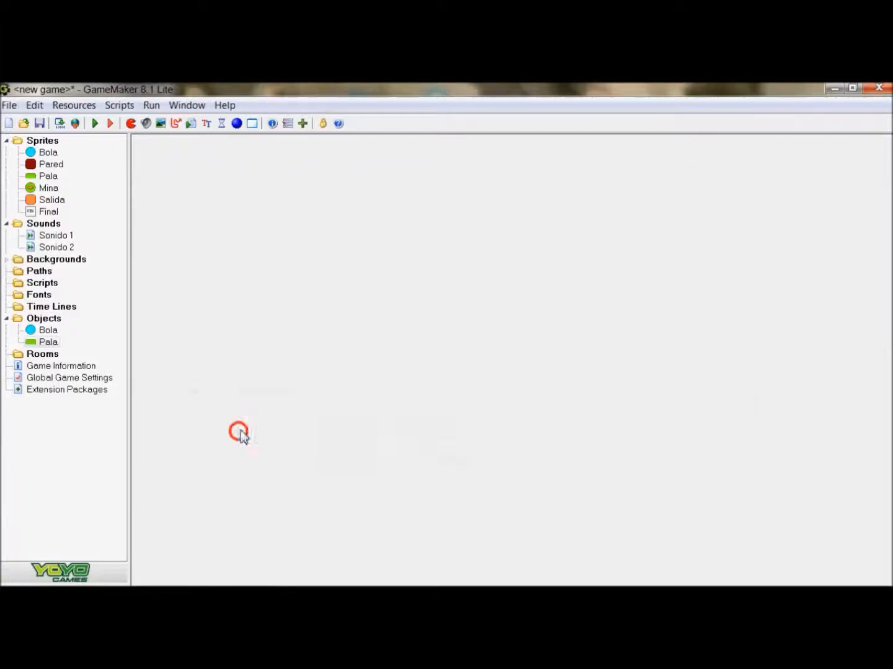
Step: Create a third object and name it Pared
{"action": "right_click", "coordinate": [54, 322]}
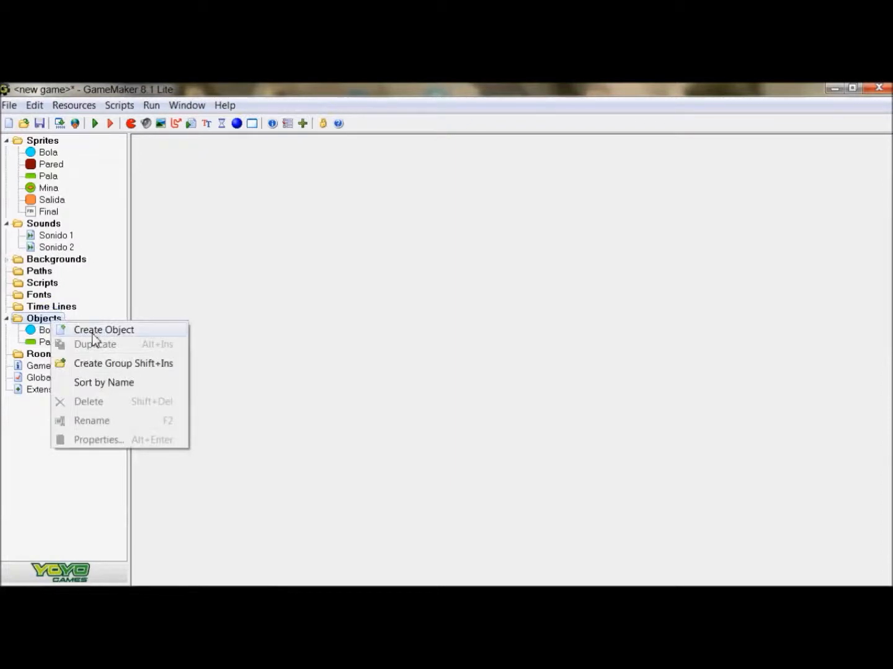
{"action": "left_click", "coordinate": [92, 330]}
{"action": "left_click", "coordinate": [261, 220]}
{"action": "left_click_drag", "start_coordinate": [261, 220], "coordinate": [204, 230]}
{"action": "type", "text": "Pared"}
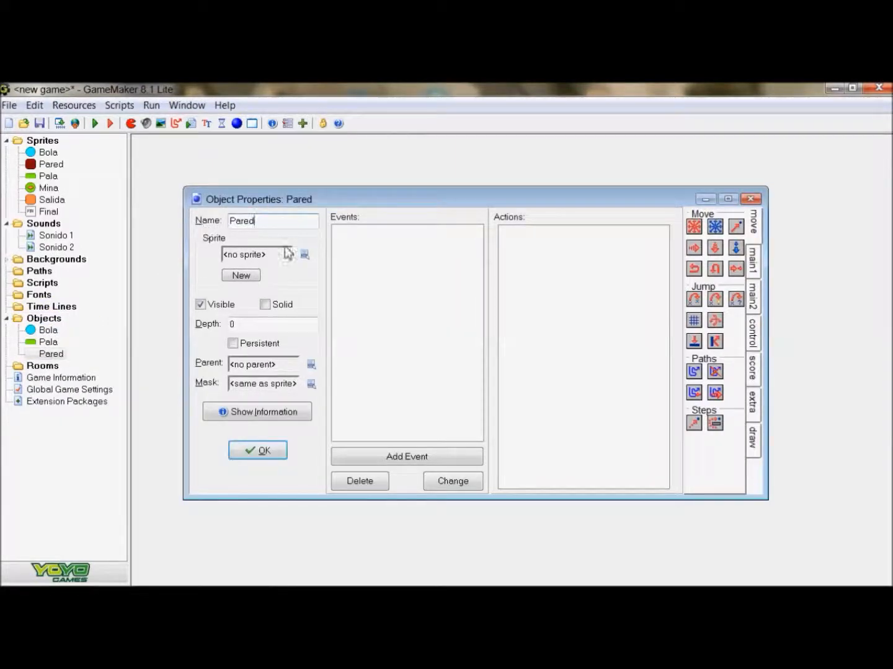
Step: Assign the Pared sprite to the Pared object and accept the object
{"action": "left_click", "coordinate": [304, 253]}
{"action": "left_click", "coordinate": [355, 289]}
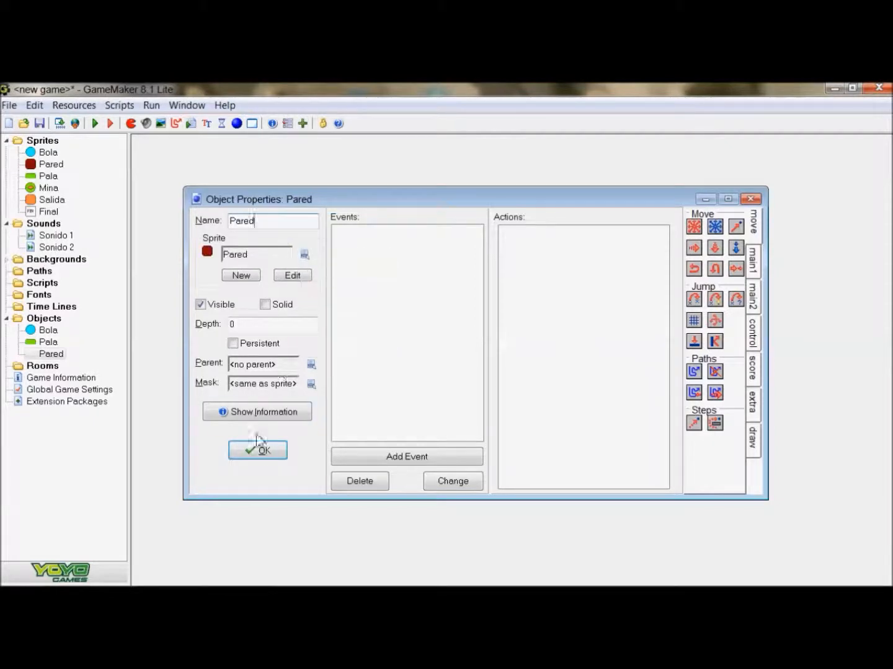
{"action": "left_click", "coordinate": [256, 451]}
Step: Create a fourth object and name it Mina
{"action": "right_click", "coordinate": [49, 326]}
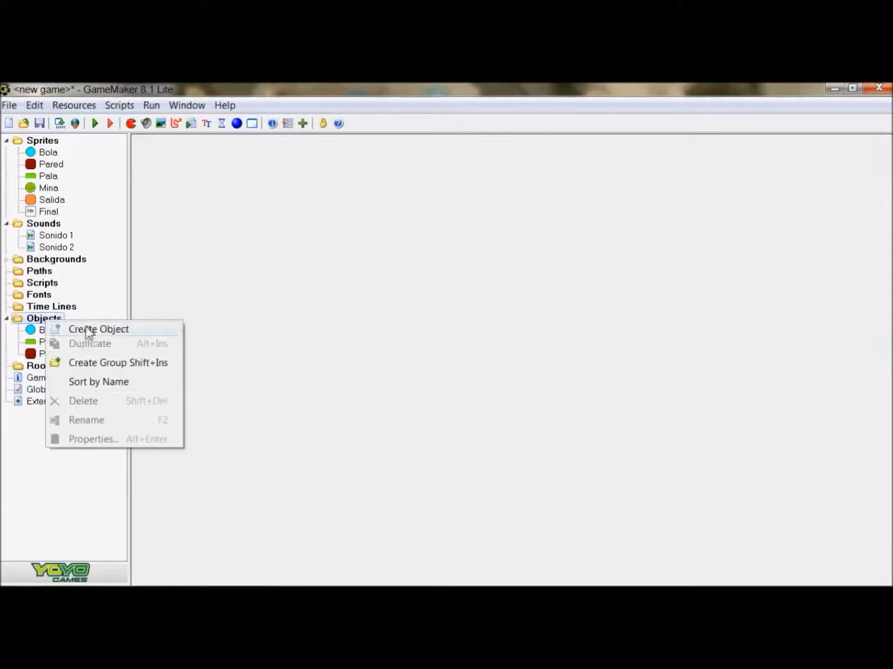
{"action": "left_click", "coordinate": [90, 329]}
{"action": "left_click_drag", "start_coordinate": [293, 188], "coordinate": [223, 204]}
{"action": "type", "text": "Mina"}
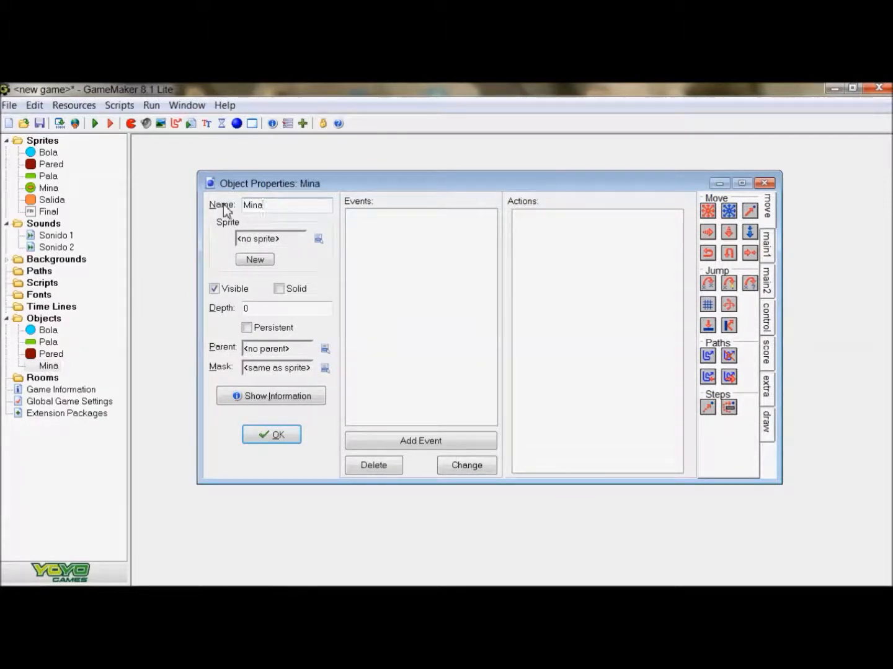
Step: Assign the Mina sprite to the Mina object and accept the object
{"action": "left_click", "coordinate": [319, 240]}
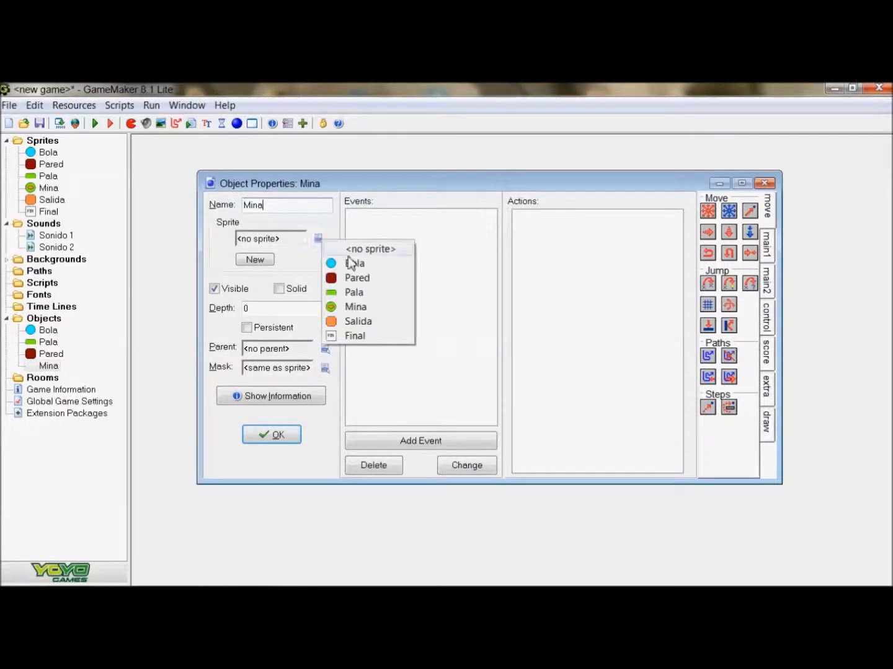
{"action": "left_click", "coordinate": [358, 306]}
{"action": "left_click", "coordinate": [273, 440]}
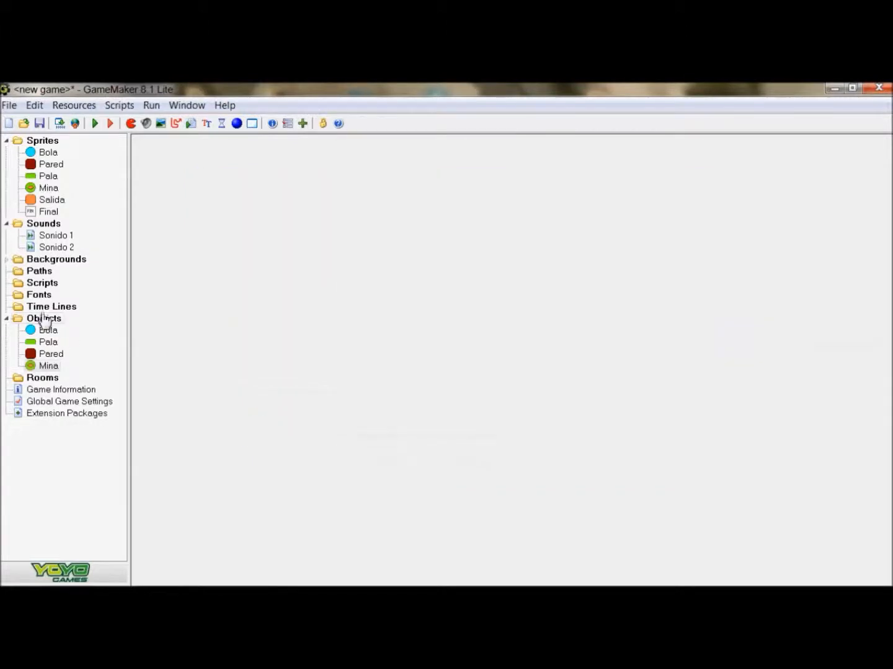
Step: Create a fifth object named Final with the Final sprite assigned and accept it
{"action": "right_click", "coordinate": [40, 318]}
{"action": "left_click", "coordinate": [98, 324]}
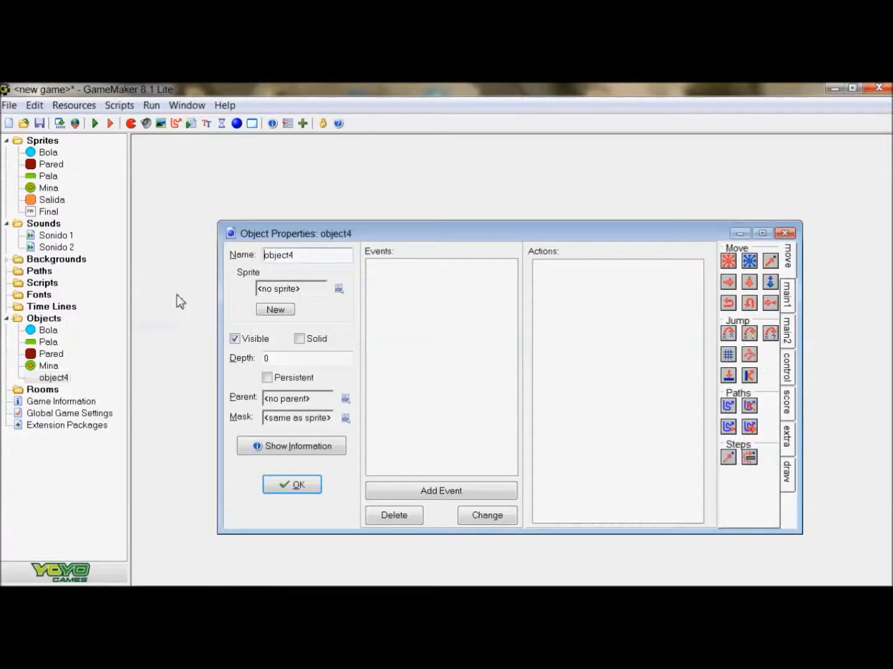
{"action": "double_click", "coordinate": [333, 256]}
{"action": "type", "text": "Final"}
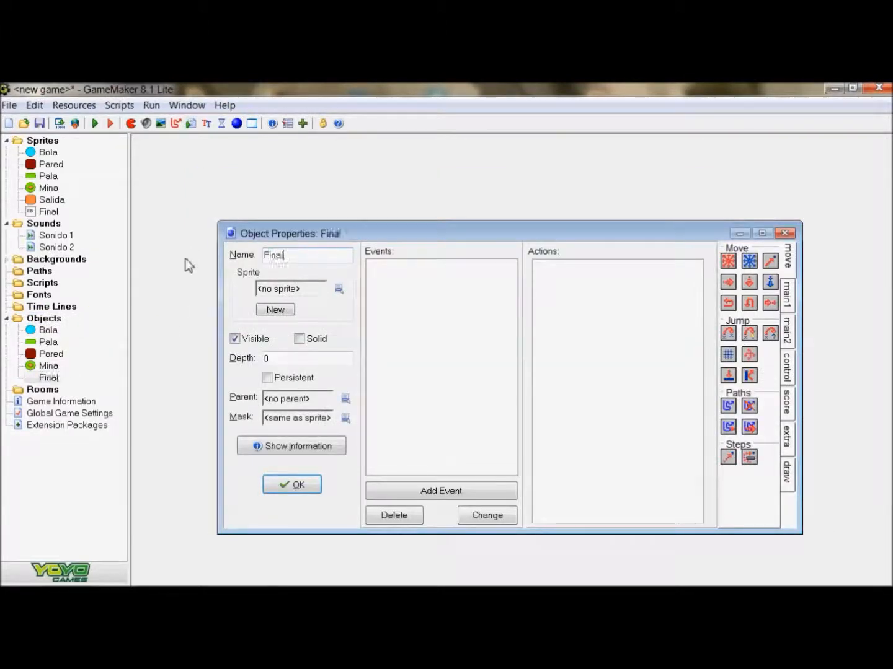
{"action": "left_click", "coordinate": [338, 289]}
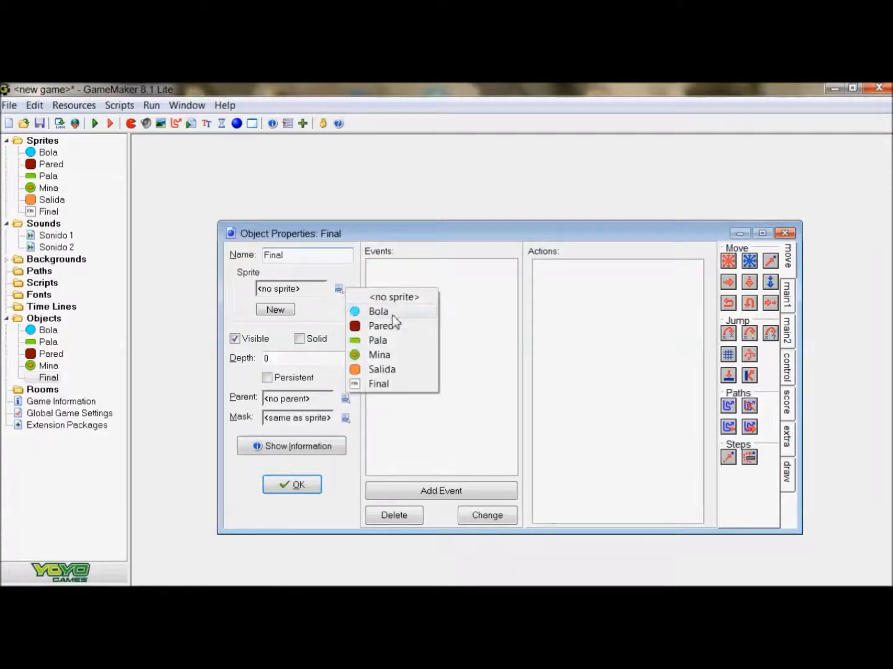
{"action": "left_click", "coordinate": [390, 388]}
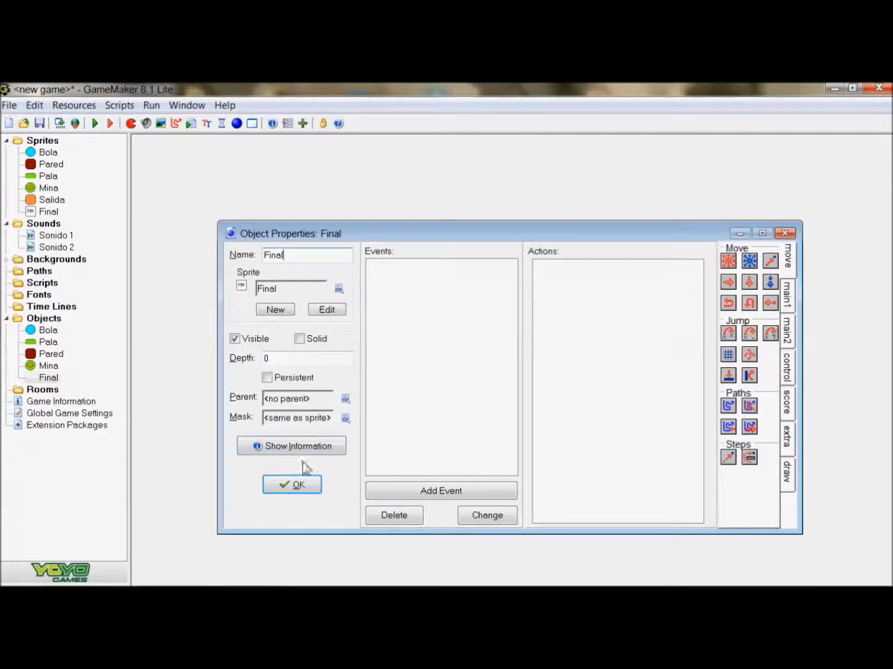
{"action": "left_click", "coordinate": [295, 486]}
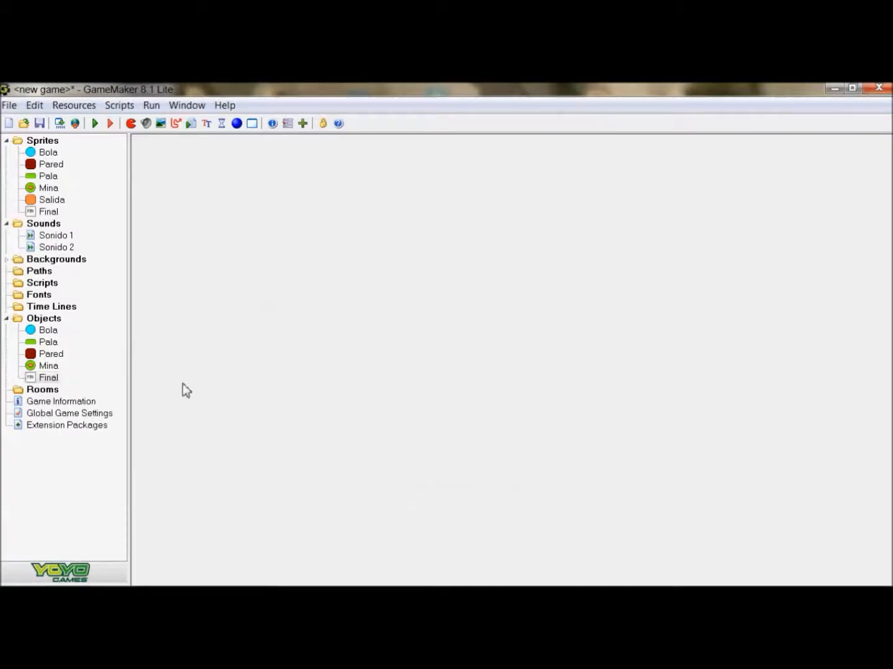
Step: Create a sixth object and name it Salida
{"action": "right_click", "coordinate": [55, 319]}
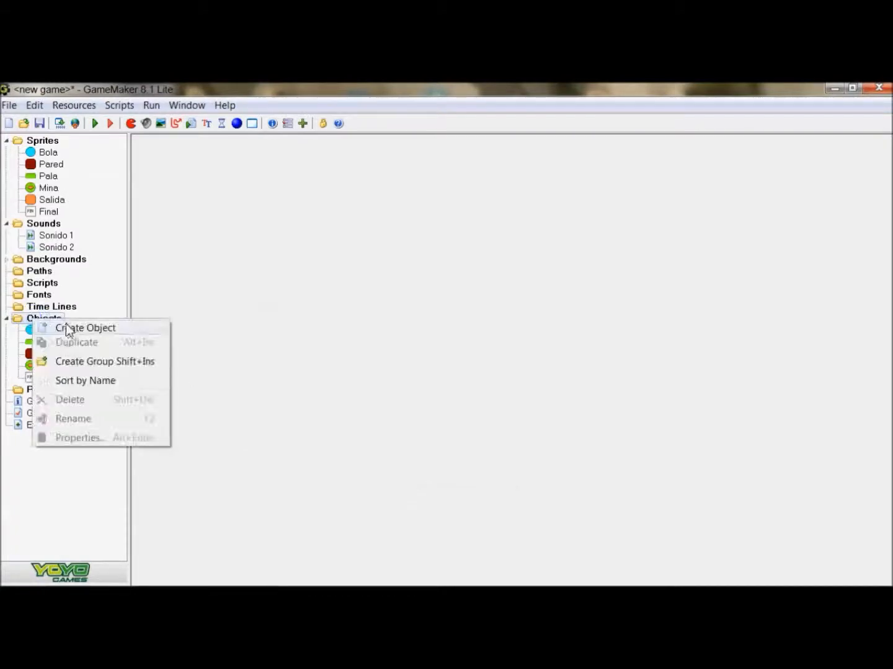
{"action": "left_click", "coordinate": [72, 327]}
{"action": "left_click_drag", "start_coordinate": [328, 271], "coordinate": [266, 272]}
{"action": "type", "text": "S"}
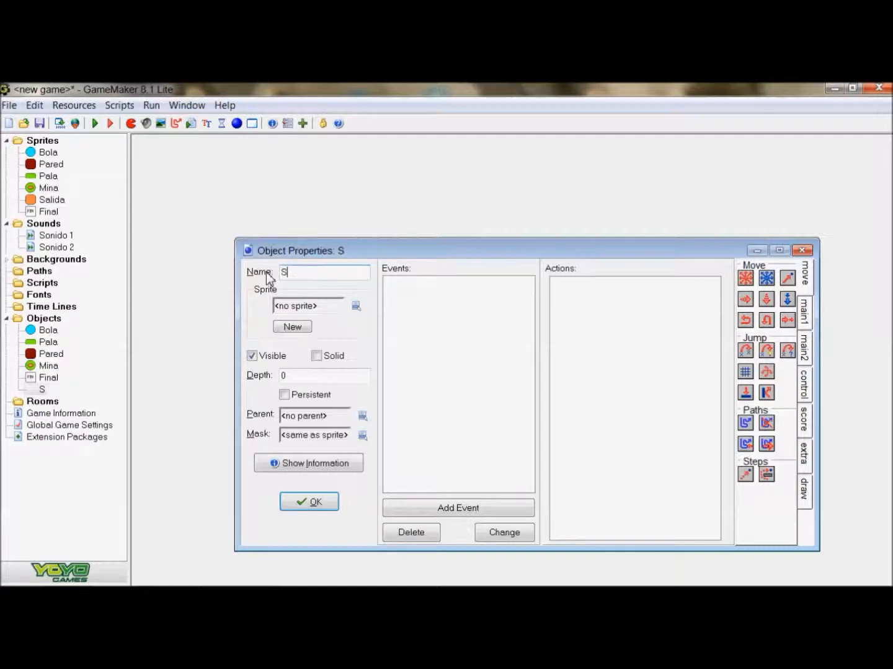
{"action": "type", "text": "al"}
Step: Assign the Salida sprite to the Salida object, make it solid and accept the object
{"action": "left_click", "coordinate": [356, 305]}
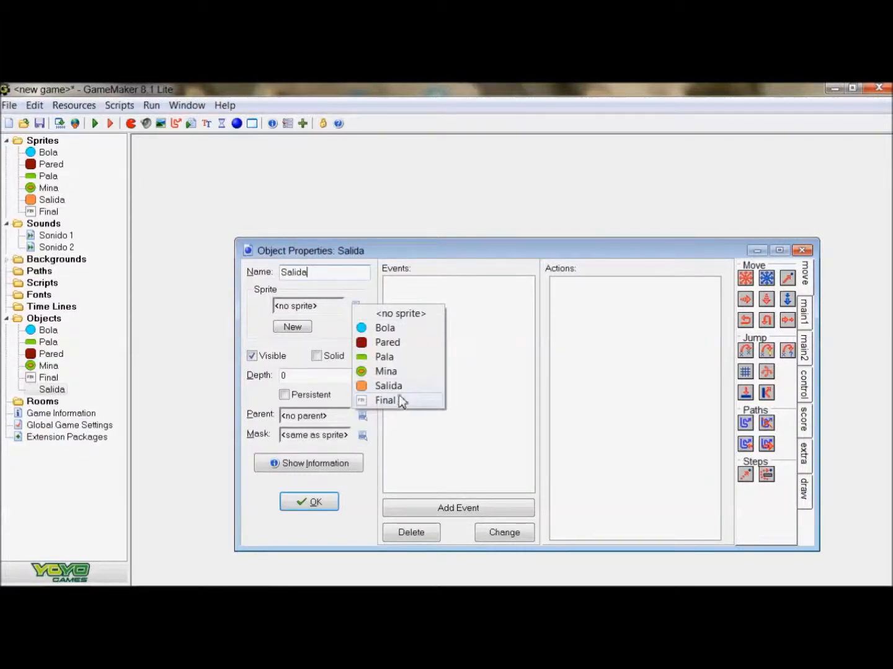
{"action": "left_click", "coordinate": [388, 385]}
{"action": "left_click_drag", "start_coordinate": [330, 248], "coordinate": [320, 214]}
{"action": "left_click", "coordinate": [307, 321]}
{"action": "left_click", "coordinate": [297, 467]}
Step: Create the game's first room
{"action": "left_click", "coordinate": [33, 403]}
{"action": "right_click", "coordinate": [32, 403]}
{"action": "left_click", "coordinate": [66, 407]}
{"action": "left_click_drag", "start_coordinate": [348, 229], "coordinate": [313, 171]}
Step: Give the first room the Pantalla 1 background with stretching turned on and accept the room
{"action": "left_click", "coordinate": [291, 202]}
{"action": "left_click_drag", "start_coordinate": [411, 235], "coordinate": [411, 338]}
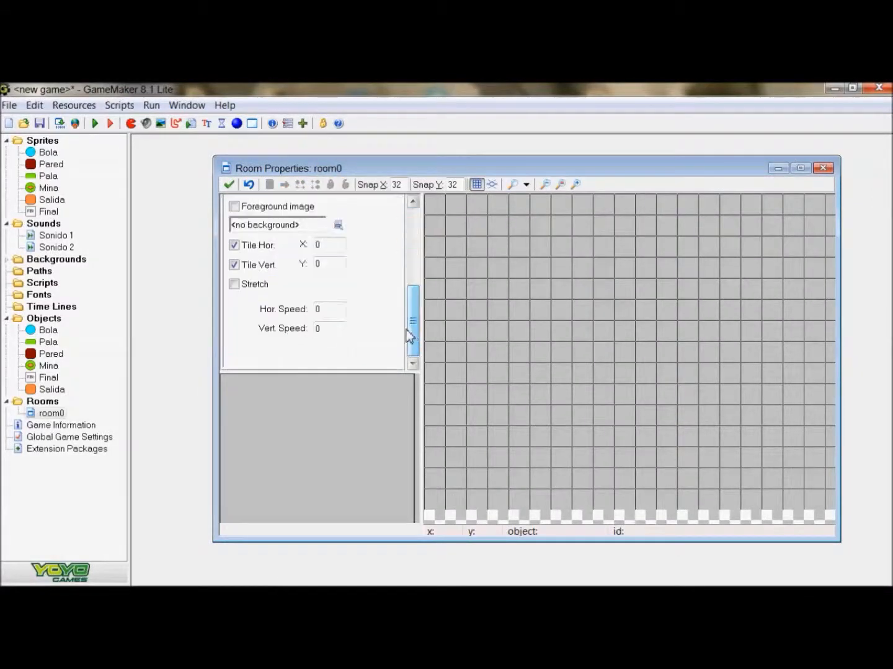
{"action": "left_click", "coordinate": [336, 225]}
{"action": "left_click", "coordinate": [380, 245]}
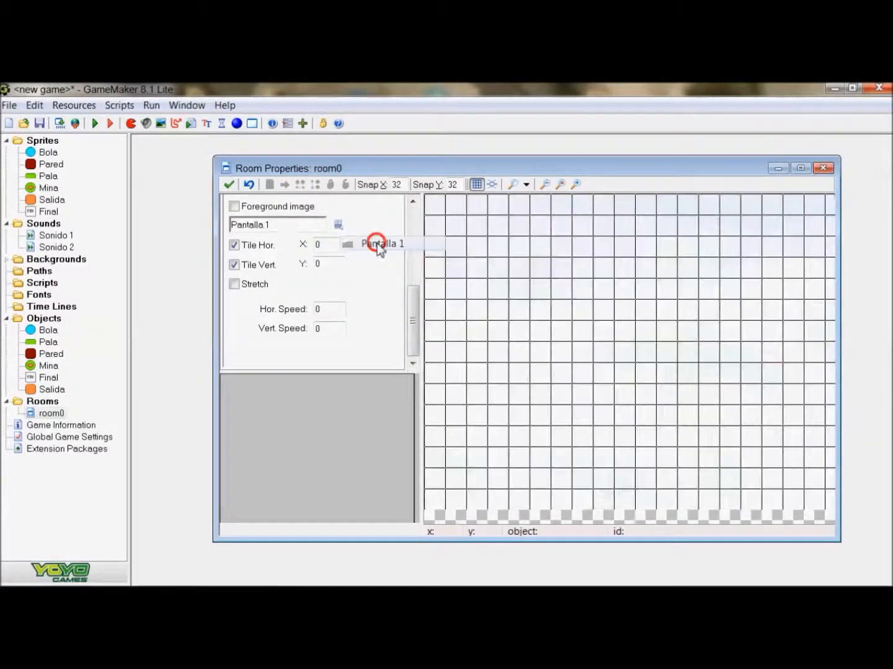
{"action": "left_click", "coordinate": [234, 284]}
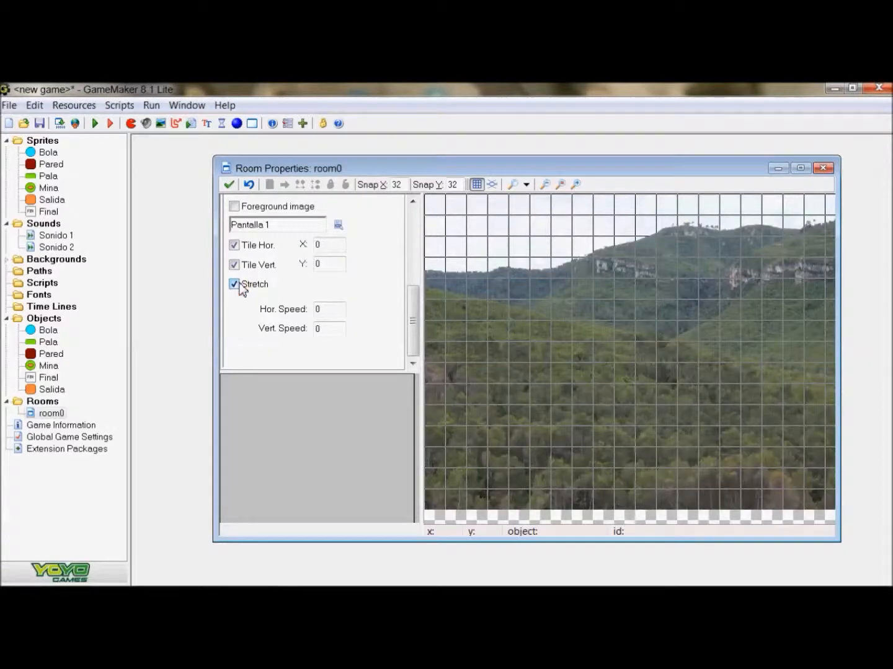
{"action": "left_click", "coordinate": [228, 184]}
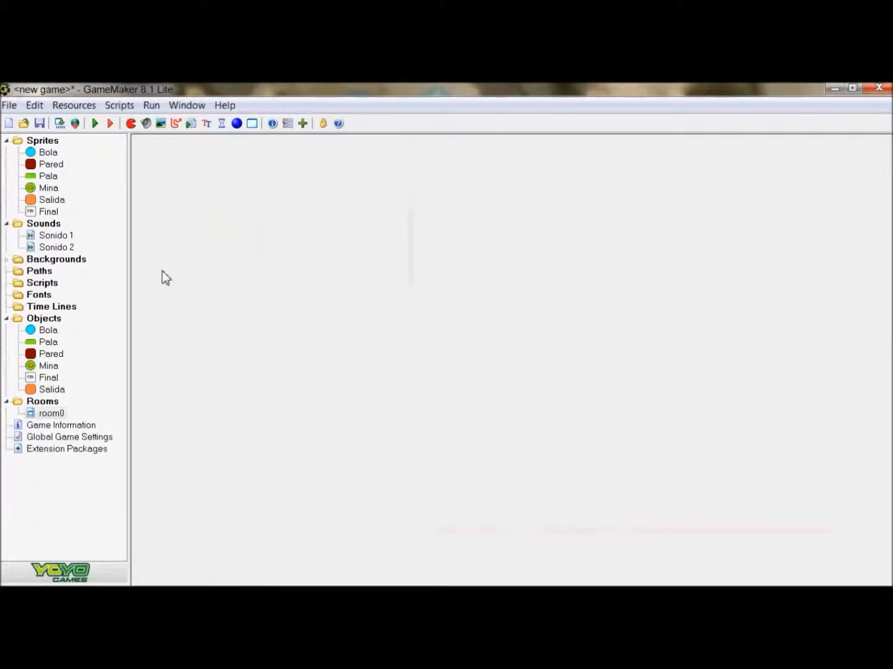
Step: Rename the first room as Pantalla 1
{"action": "right_click", "coordinate": [52, 411]}
{"action": "left_click", "coordinate": [111, 508]}
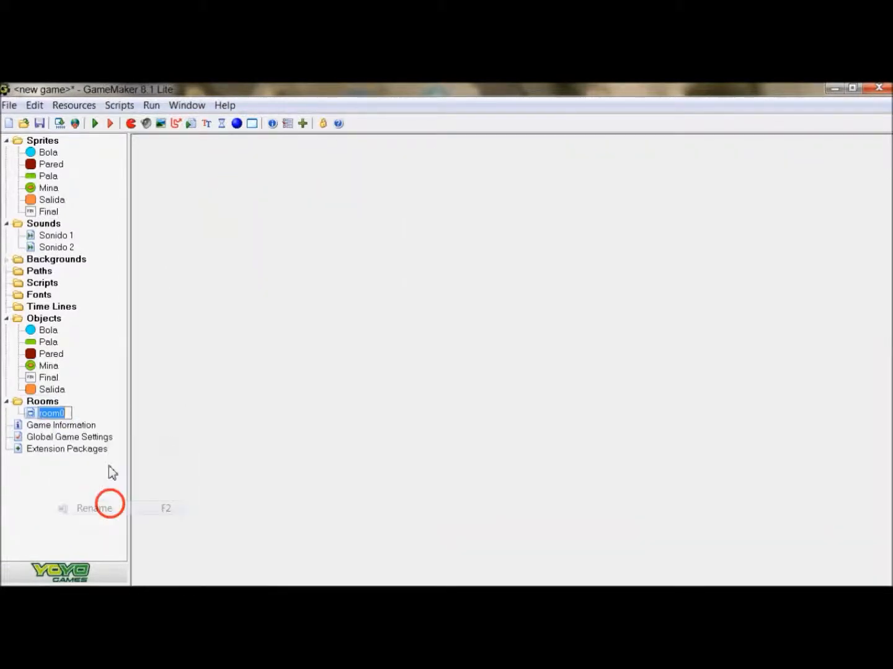
{"action": "type", "text": "Pantalla"}
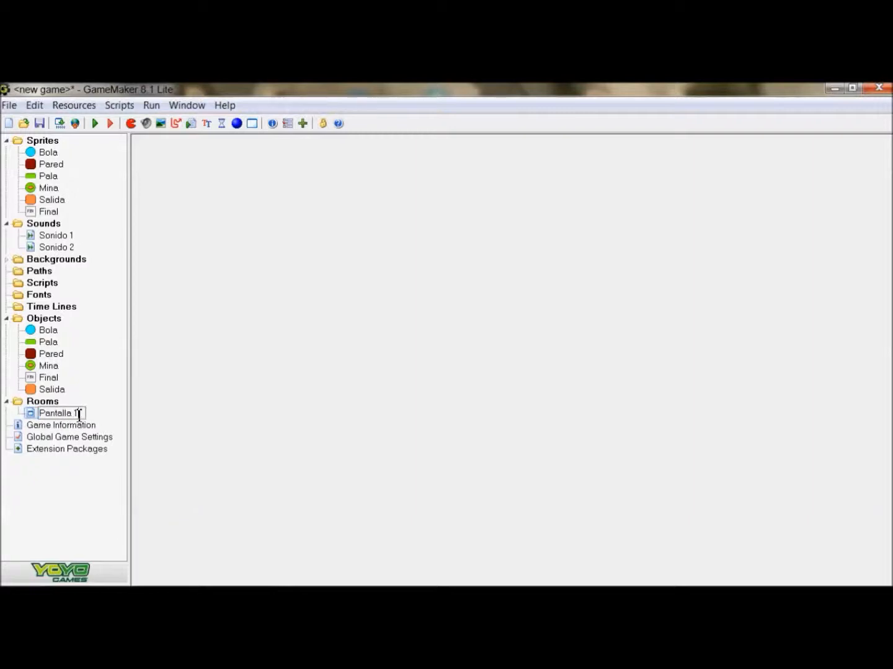
{"action": "left_click", "coordinate": [55, 400]}
Step: Create a second room below Pantalla 1
{"action": "right_click", "coordinate": [55, 399]}
{"action": "left_click", "coordinate": [84, 411]}
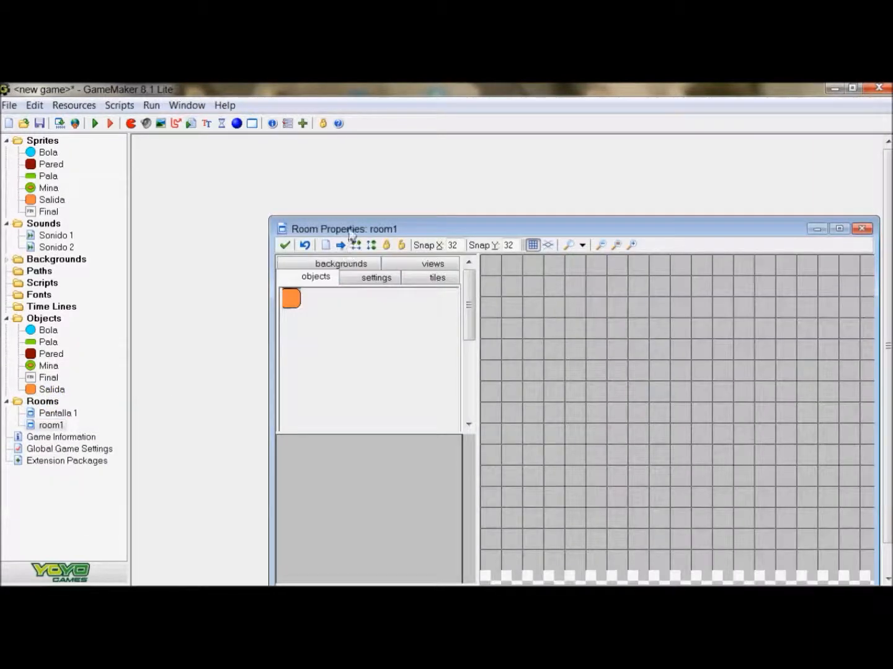
{"action": "left_click_drag", "start_coordinate": [348, 228], "coordinate": [313, 156]}
Step: Give the second room the Final background with stretching turned on and accept the room
{"action": "left_click", "coordinate": [307, 195]}
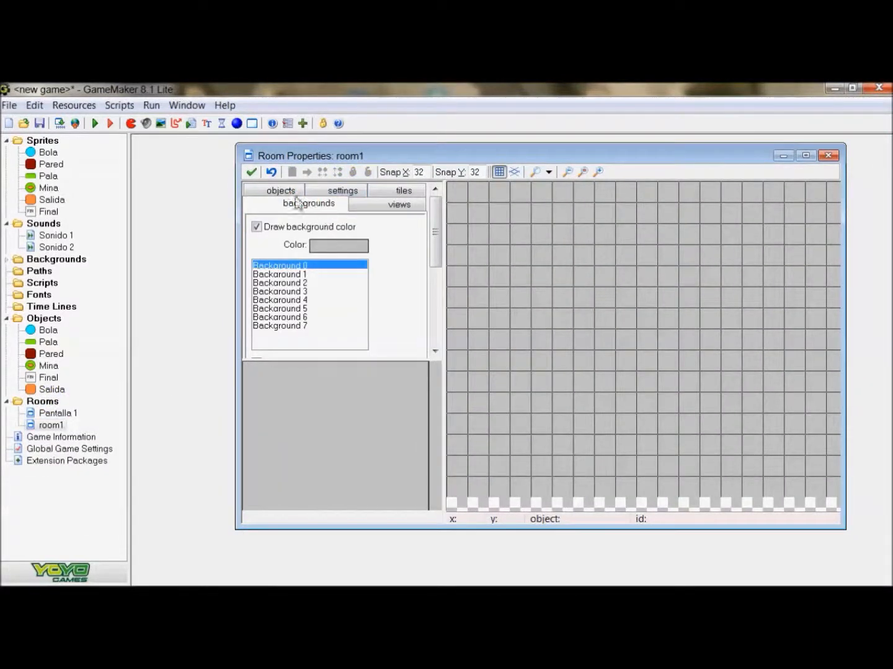
{"action": "left_click_drag", "start_coordinate": [436, 232], "coordinate": [424, 329]}
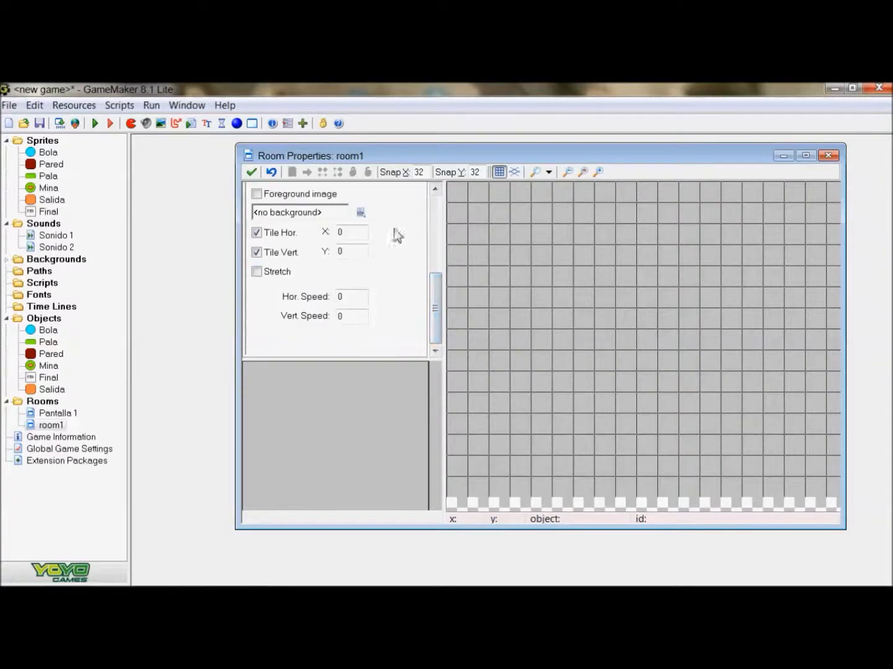
{"action": "left_click", "coordinate": [366, 213]}
{"action": "left_click", "coordinate": [404, 250]}
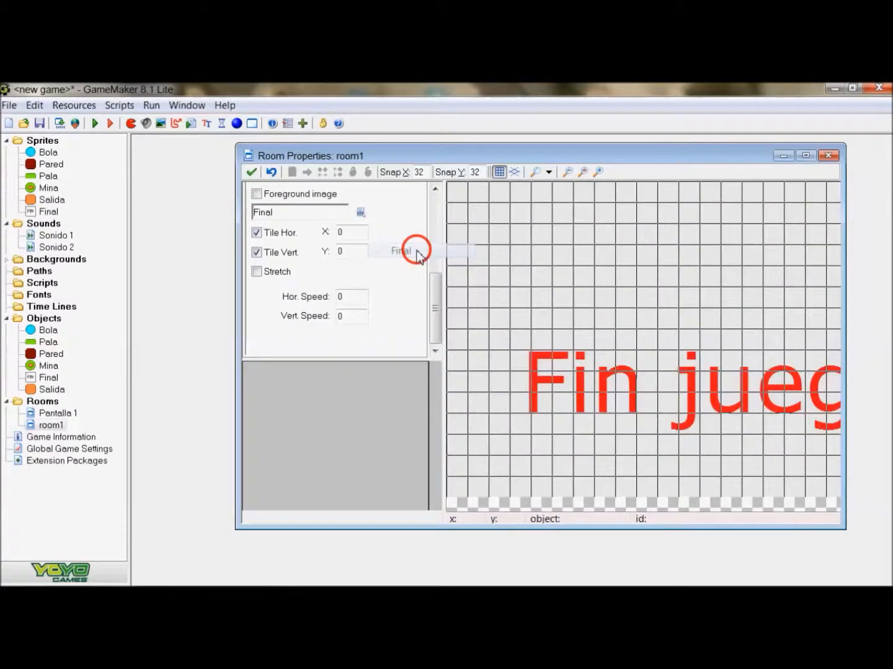
{"action": "left_click", "coordinate": [259, 273]}
{"action": "left_click", "coordinate": [252, 172]}
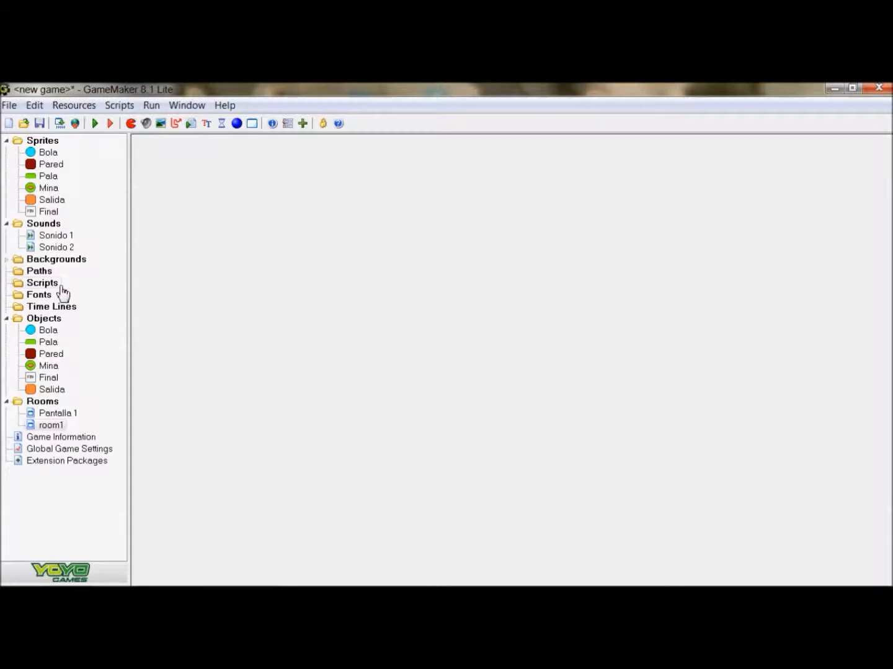
Step: Open the properties of the Bola object and add a Create event
{"action": "left_click", "coordinate": [44, 331]}
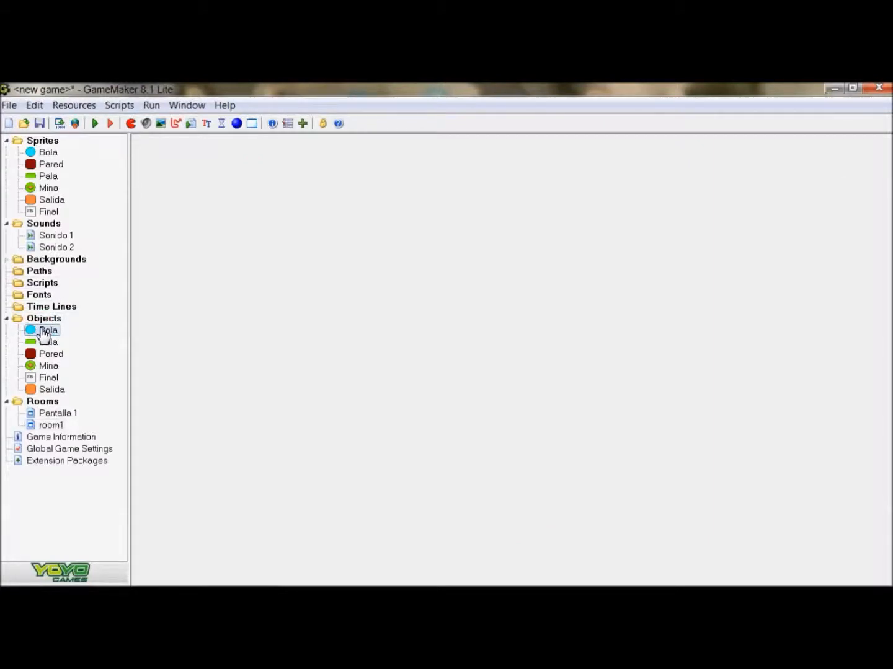
{"action": "right_click", "coordinate": [44, 335]}
{"action": "left_click", "coordinate": [96, 447]}
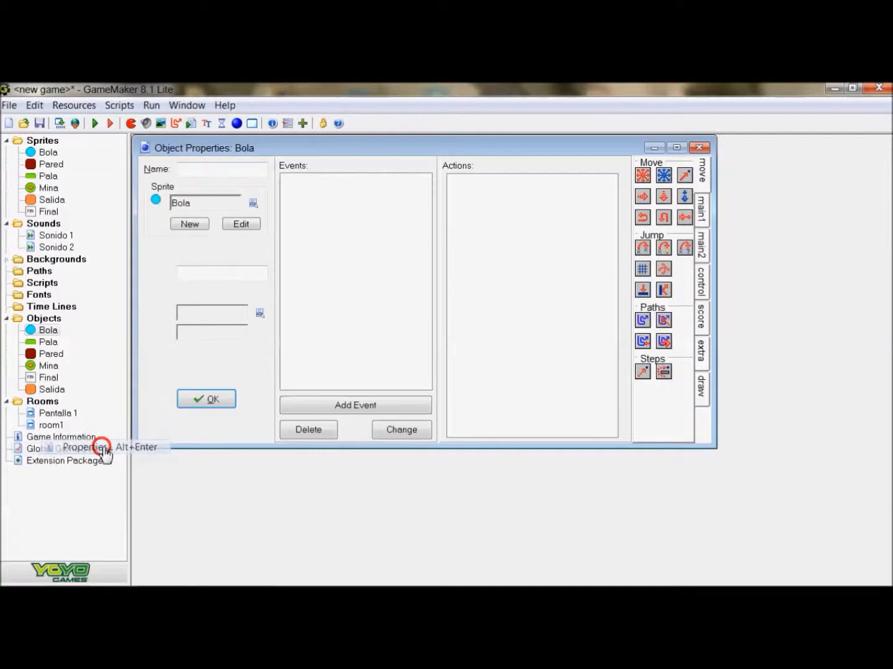
{"action": "left_click_drag", "start_coordinate": [296, 148], "coordinate": [330, 164]}
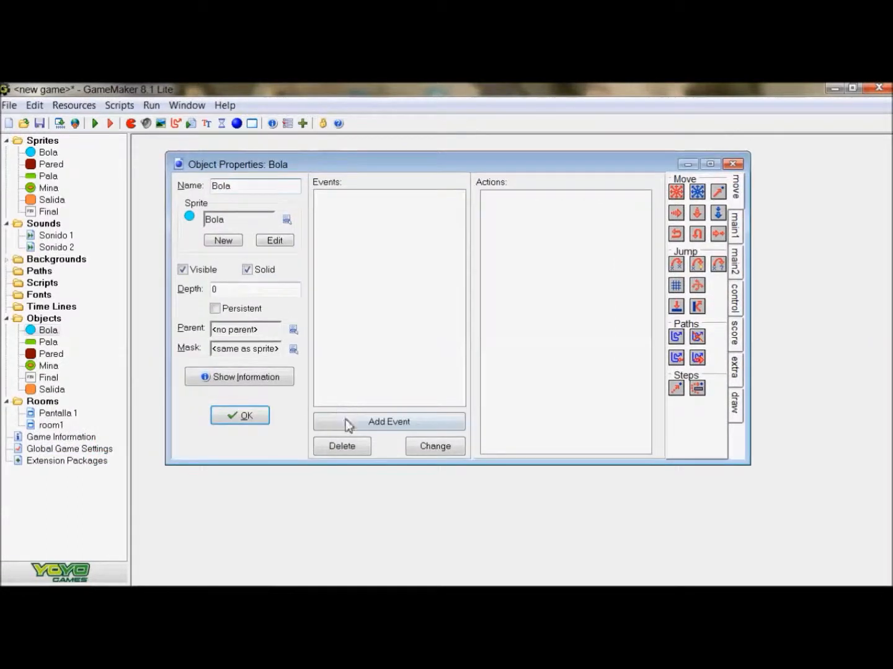
{"action": "left_click", "coordinate": [347, 422]}
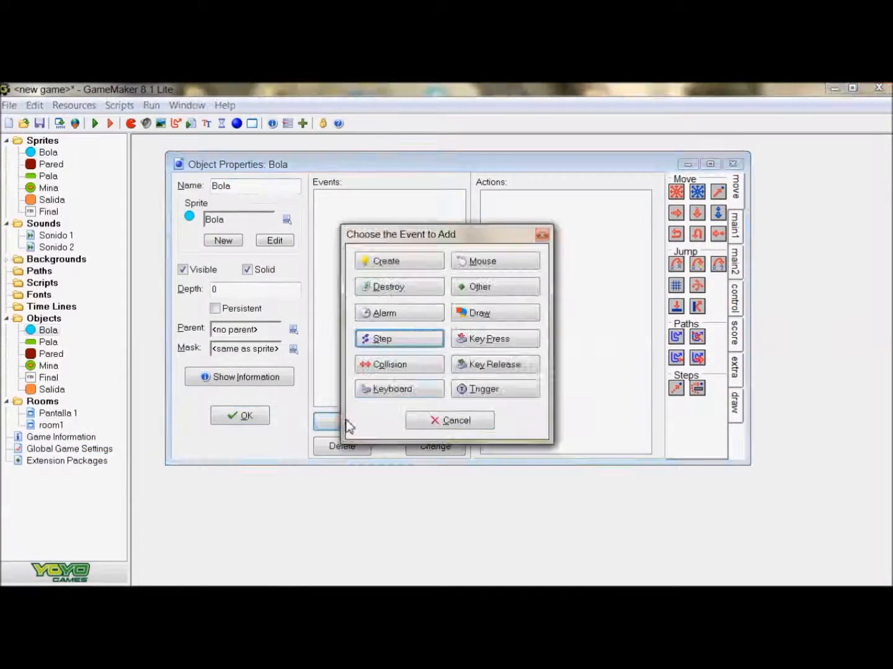
{"action": "left_click", "coordinate": [399, 266]}
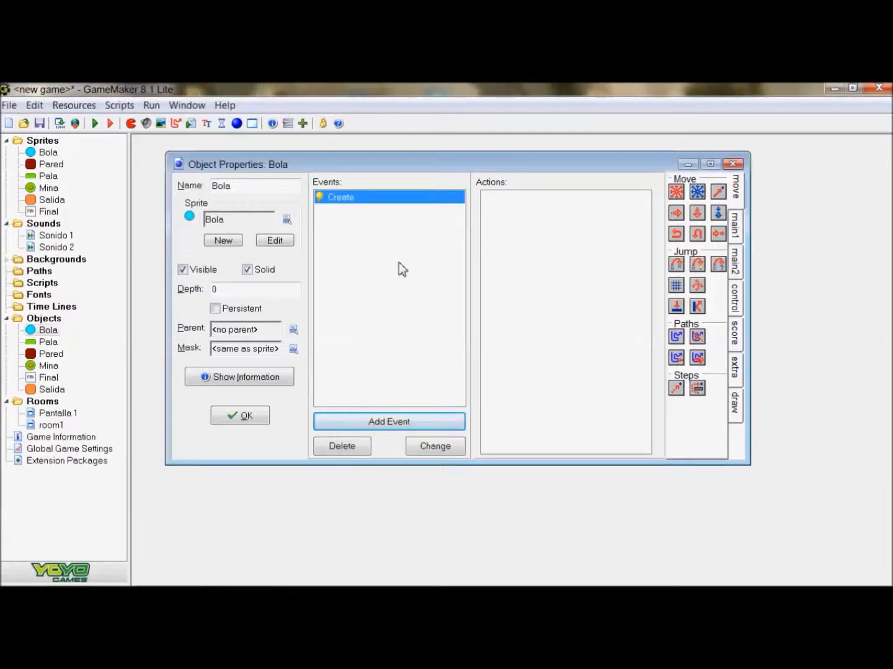
Step: Add a Move Fixed action to Bola's Create event, with the downward direction and speed 4
{"action": "left_click_drag", "start_coordinate": [676, 192], "coordinate": [543, 225]}
{"action": "left_click", "coordinate": [519, 329]}
{"action": "double_click", "coordinate": [504, 360]}
{"action": "type", "text": "4"}
{"action": "left_click", "coordinate": [441, 433]}
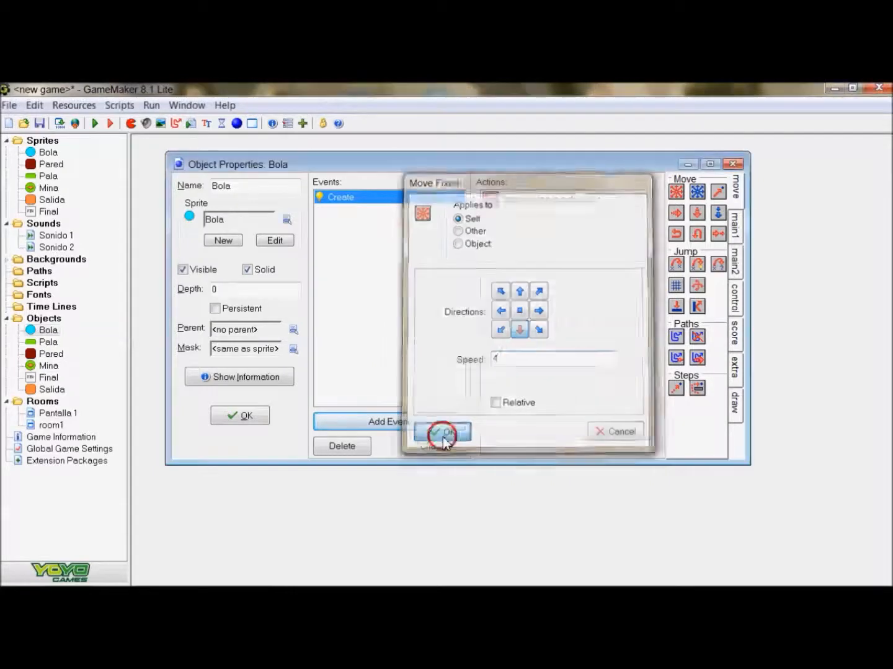
Step: Add a regular Step event to the Bola object
{"action": "left_click", "coordinate": [360, 420]}
{"action": "left_click", "coordinate": [397, 340]}
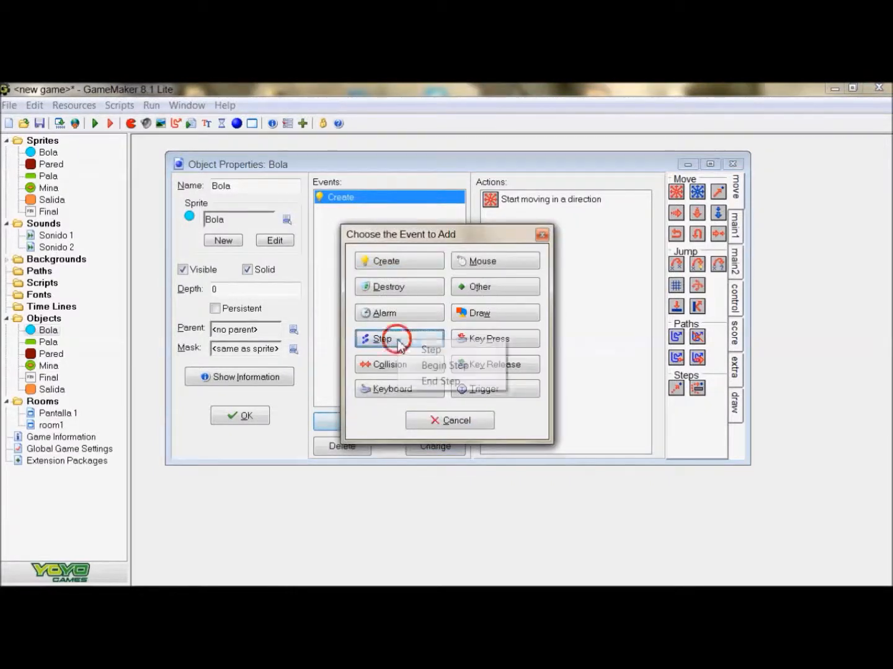
{"action": "left_click", "coordinate": [432, 350]}
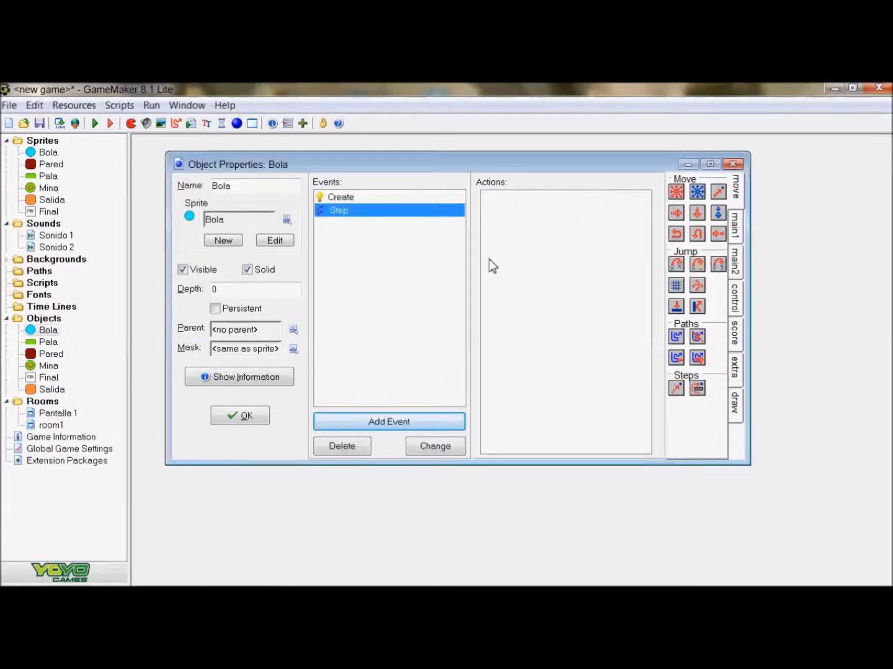
Step: Add a block start and a block end action to Bola's Step event
{"action": "left_click", "coordinate": [736, 226]}
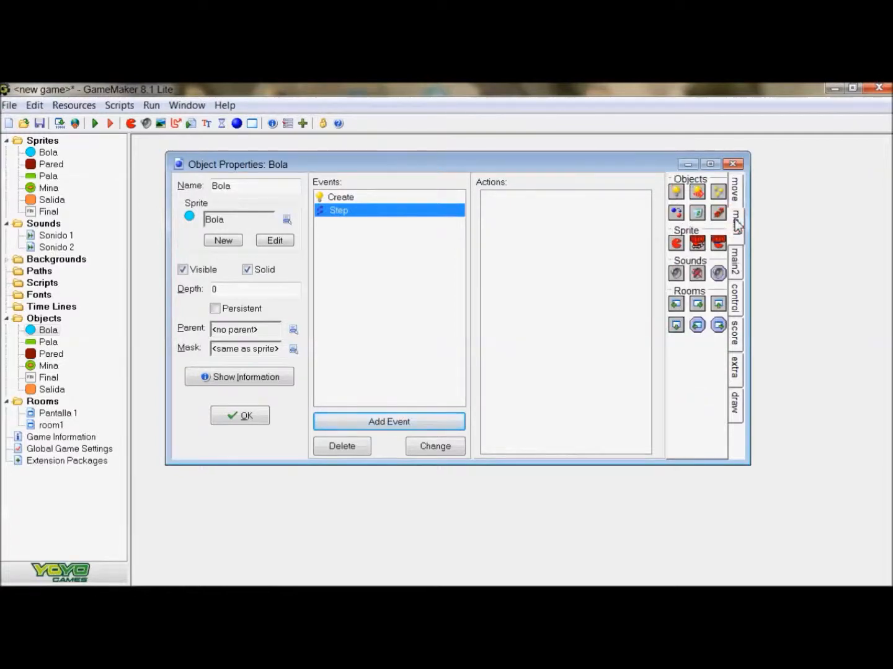
{"action": "left_click", "coordinate": [735, 263]}
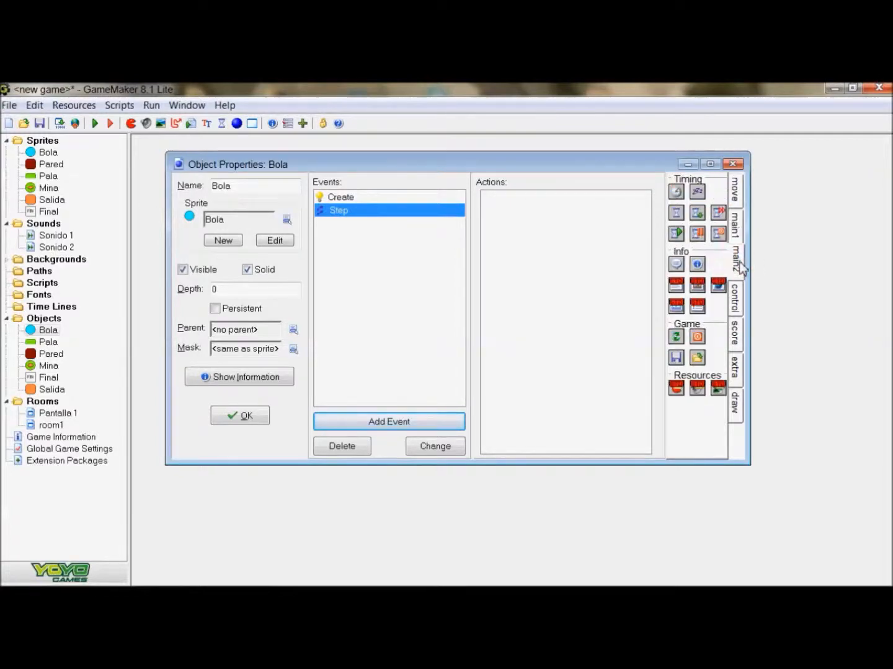
{"action": "left_click", "coordinate": [737, 298]}
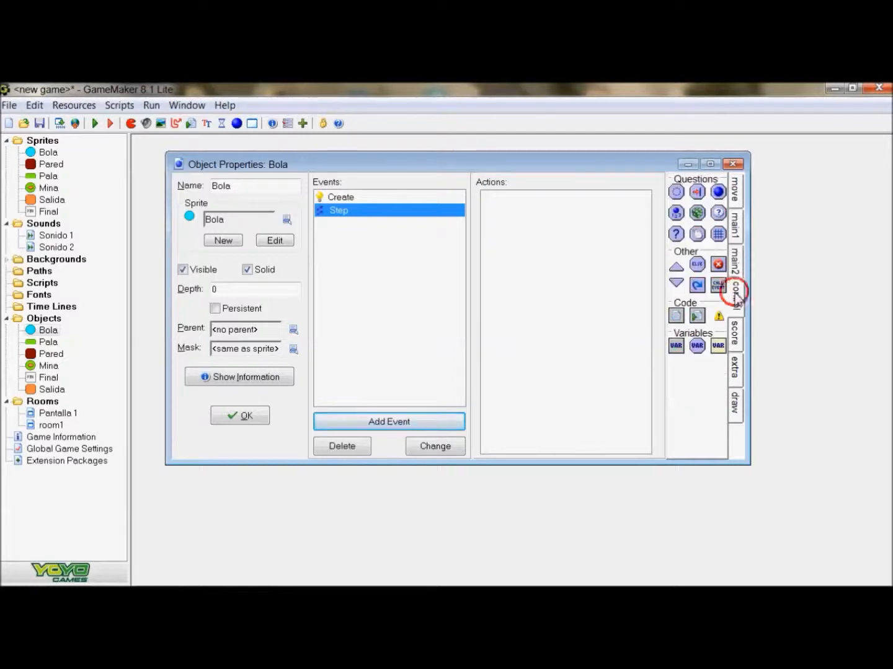
{"action": "left_click_drag", "start_coordinate": [677, 267], "coordinate": [588, 281]}
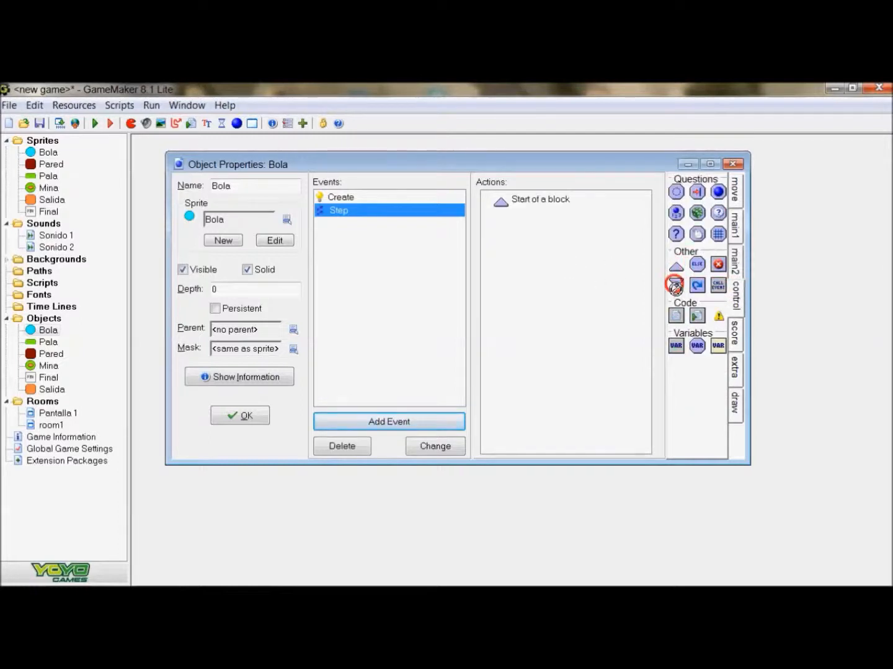
{"action": "left_click_drag", "start_coordinate": [676, 284], "coordinate": [558, 273]}
Step: Add a Set Gravity action with direction 270 between the block start and block end of Bola's Step event
{"action": "left_click", "coordinate": [732, 226]}
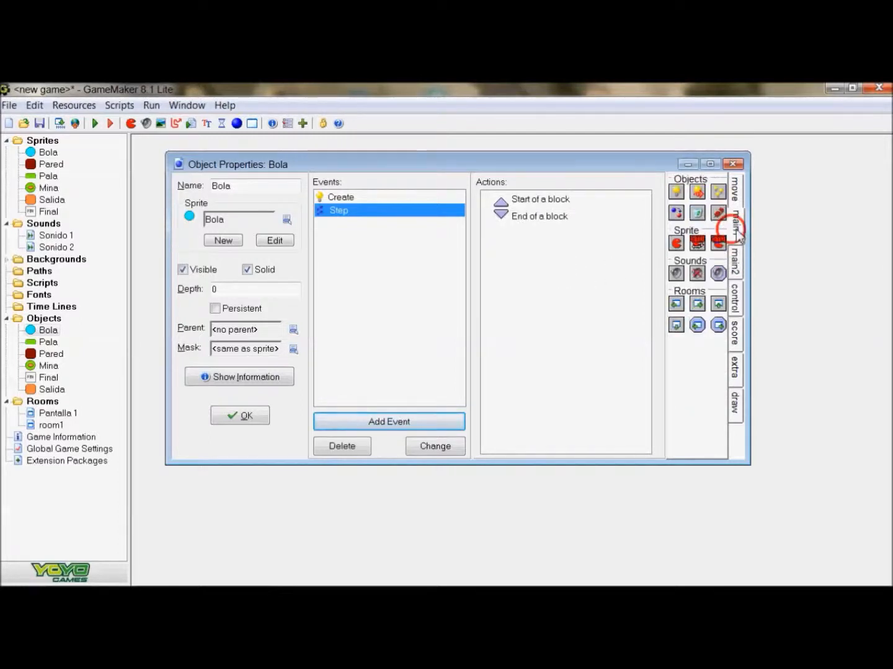
{"action": "left_click", "coordinate": [733, 248]}
{"action": "left_click", "coordinate": [734, 225]}
{"action": "left_click", "coordinate": [734, 187]}
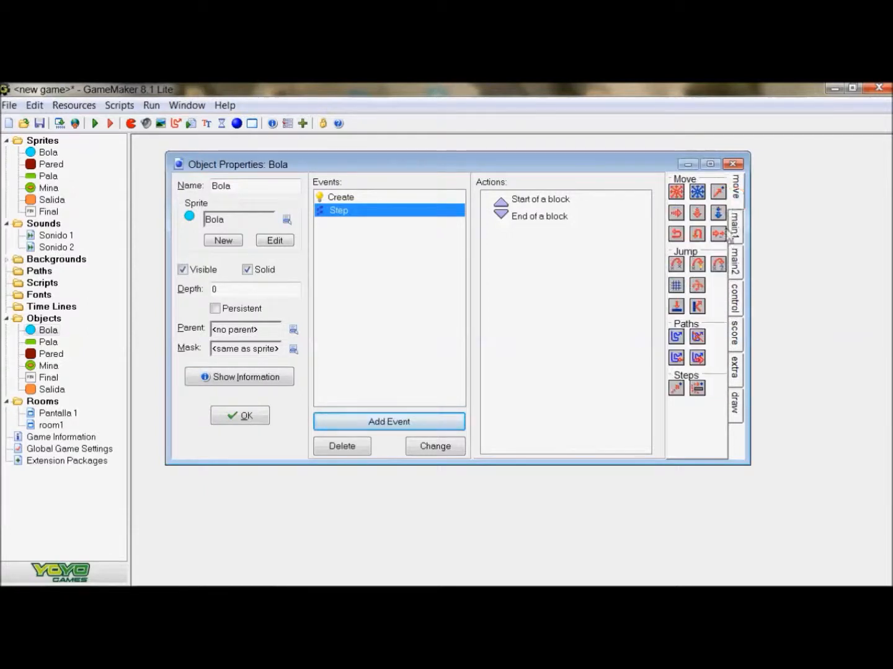
{"action": "left_click_drag", "start_coordinate": [718, 213], "coordinate": [608, 219]}
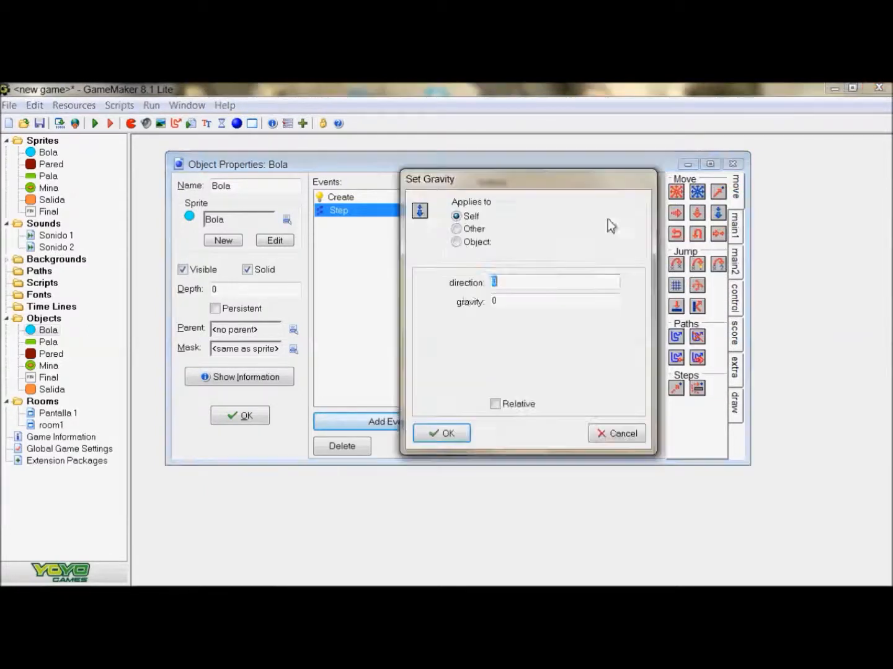
{"action": "left_click", "coordinate": [498, 304]}
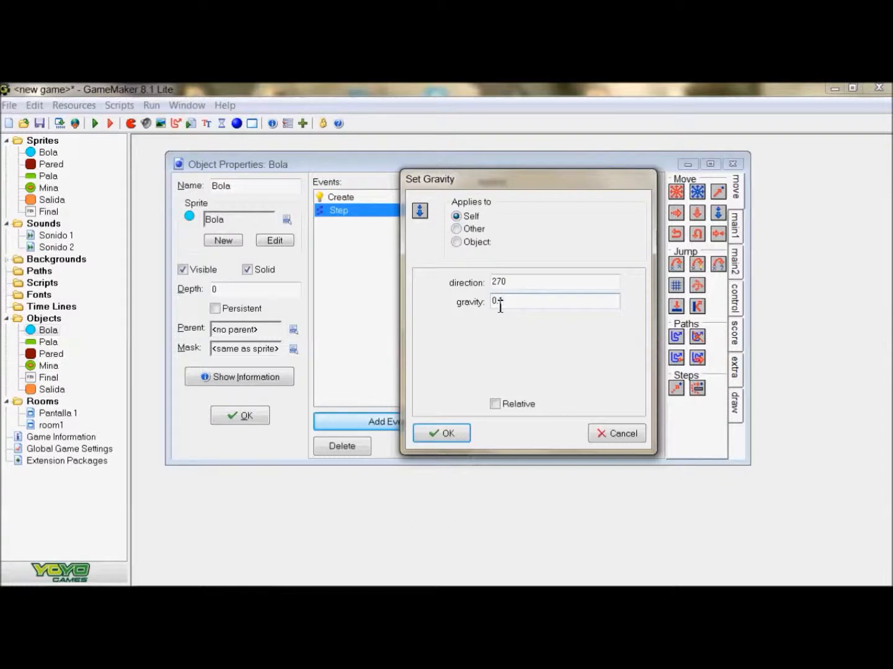
{"action": "left_click", "coordinate": [462, 433]}
{"action": "left_click_drag", "start_coordinate": [506, 235], "coordinate": [524, 217]}
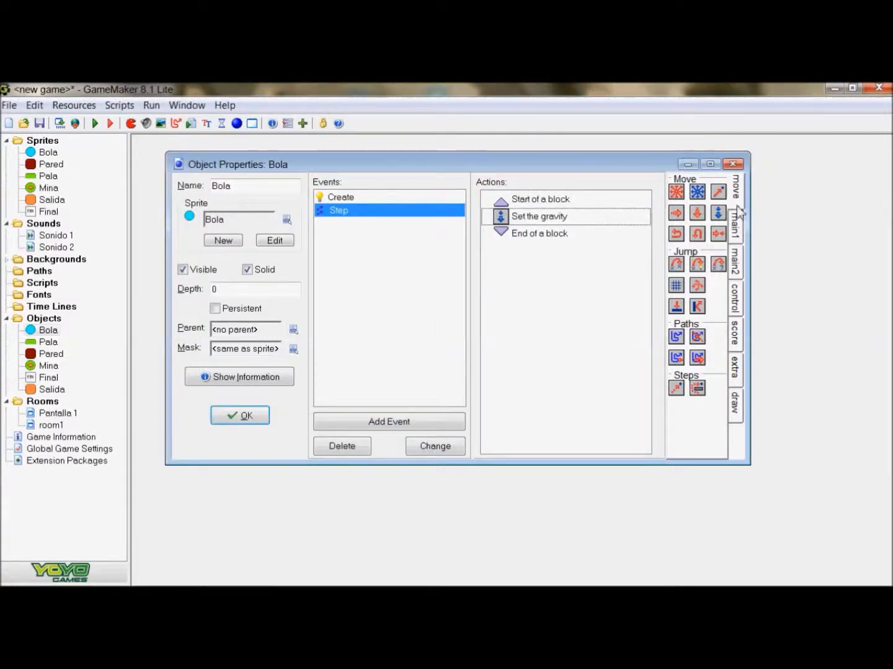
Step: Add a Test Instance Count action for number equal to 0 and place it first in the Step event
{"action": "left_click", "coordinate": [736, 231]}
{"action": "left_click", "coordinate": [737, 255]}
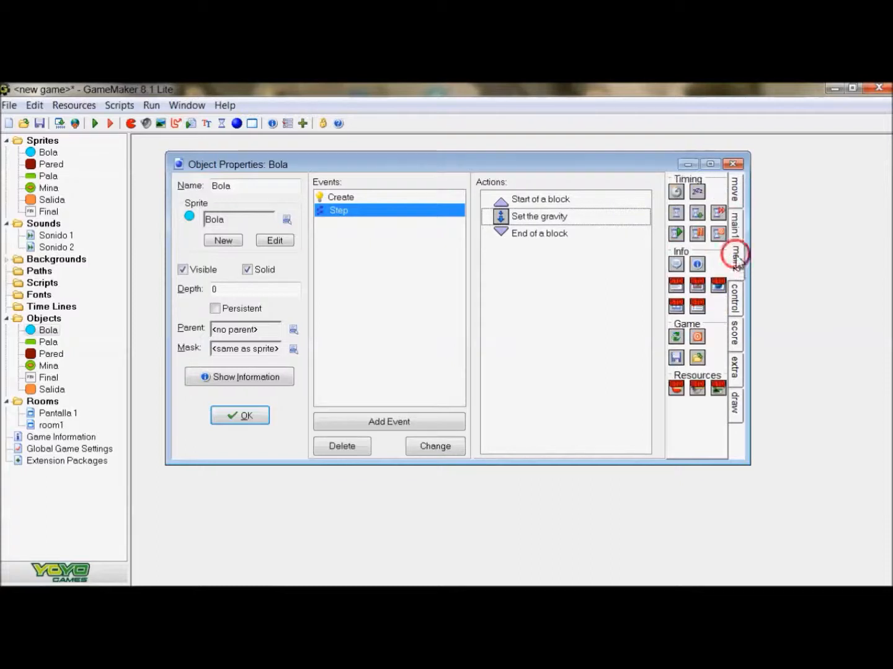
{"action": "left_click", "coordinate": [737, 297]}
{"action": "left_click_drag", "start_coordinate": [677, 213], "coordinate": [568, 215]}
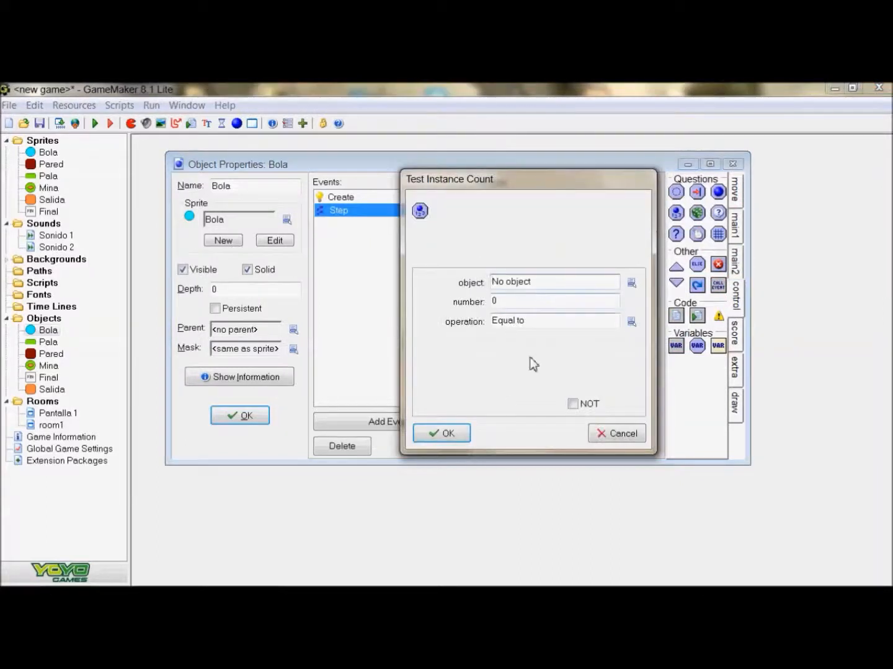
{"action": "left_click", "coordinate": [460, 434]}
{"action": "left_click", "coordinate": [524, 219]}
{"action": "left_click_drag", "start_coordinate": [522, 202], "coordinate": [524, 200]}
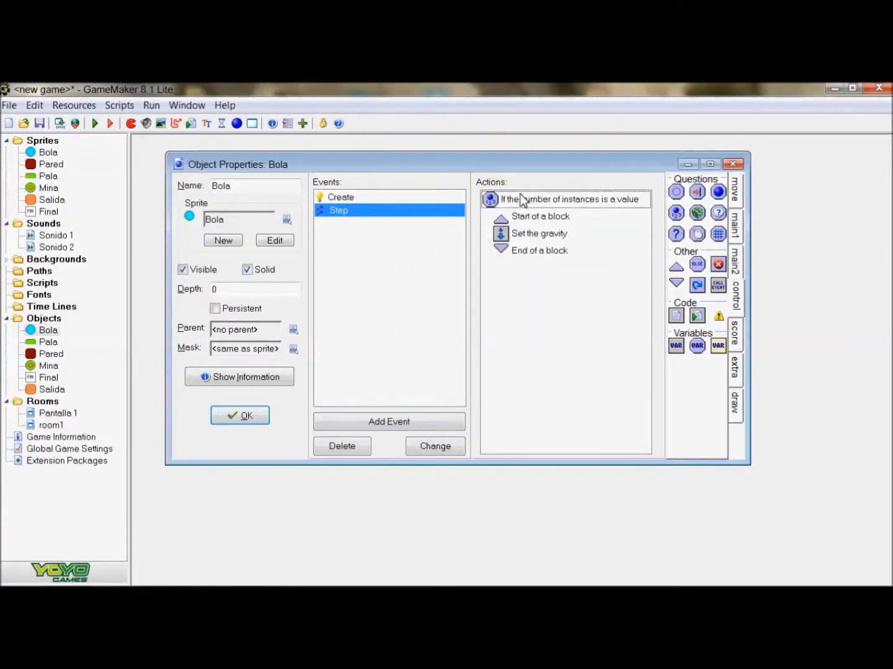
Step: Below the instance test, add another block start and end plus a Different Room action to room1, and save the object
{"action": "left_click_drag", "start_coordinate": [676, 266], "coordinate": [558, 217]}
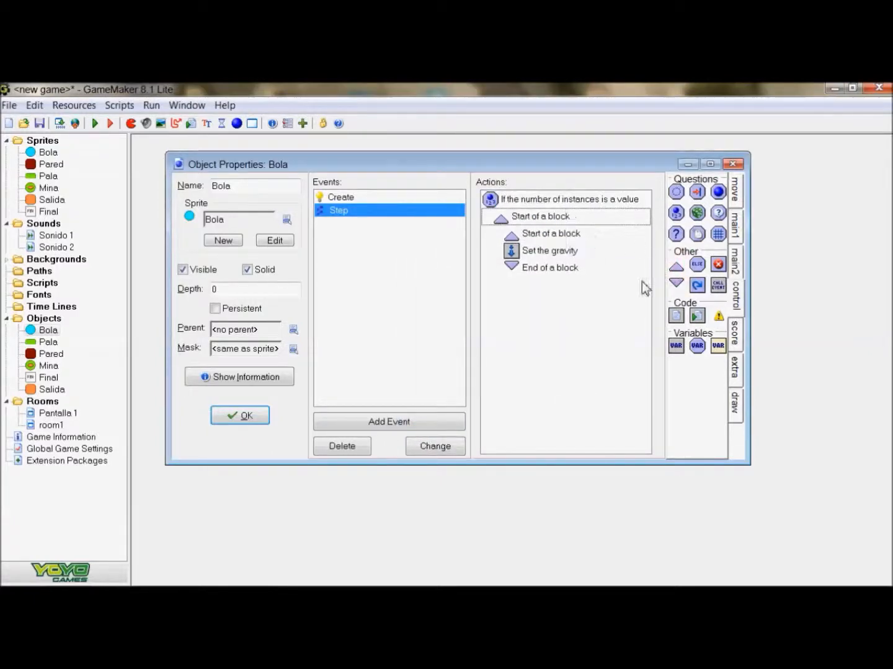
{"action": "left_click_drag", "start_coordinate": [676, 285], "coordinate": [533, 265]}
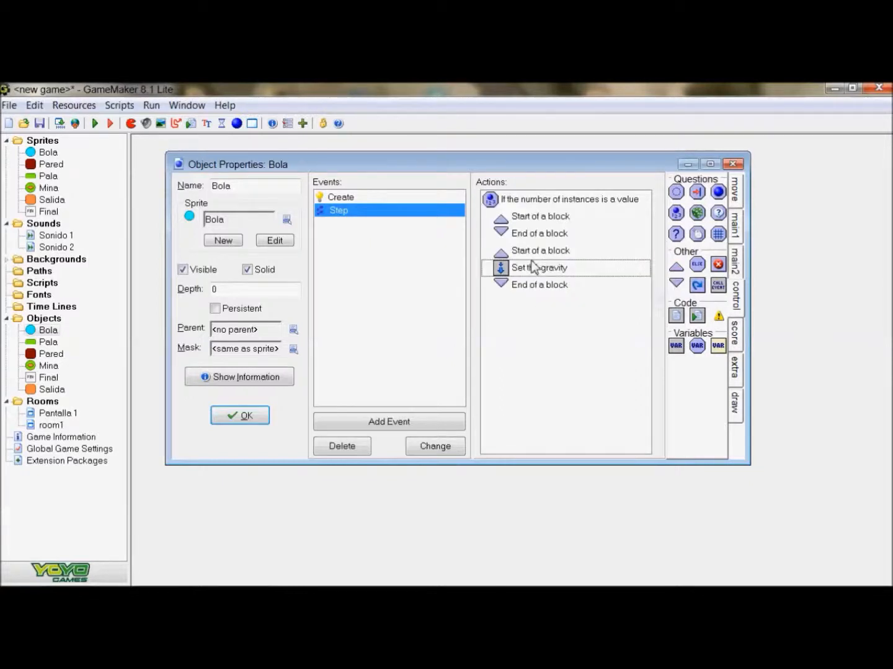
{"action": "left_click", "coordinate": [737, 229]}
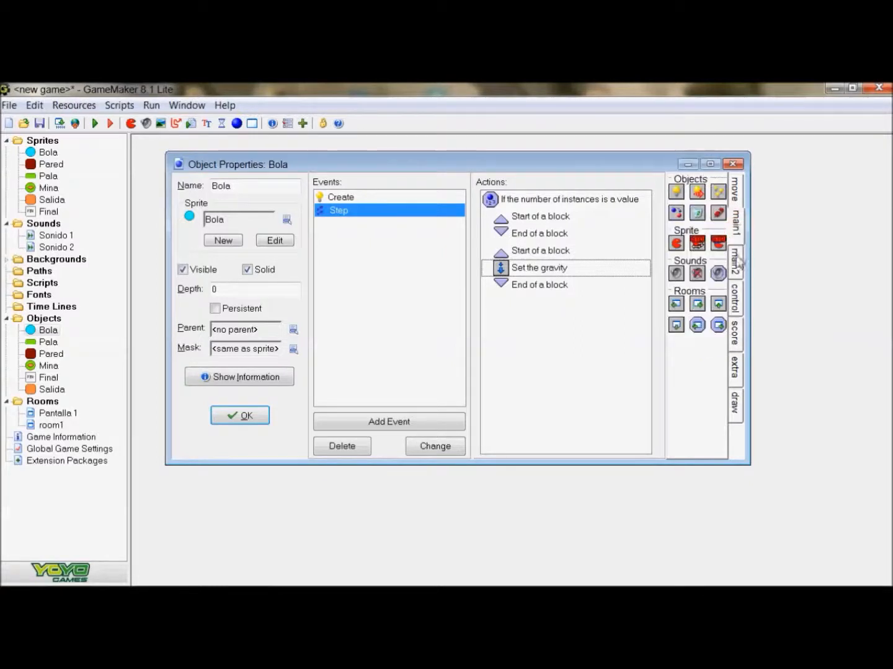
{"action": "left_click_drag", "start_coordinate": [677, 325], "coordinate": [550, 225]}
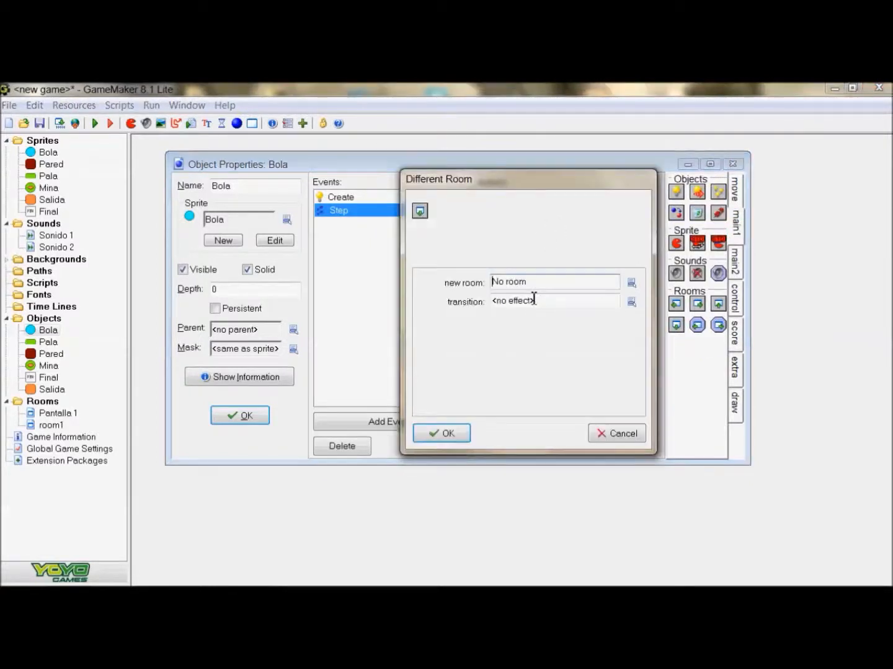
{"action": "left_click", "coordinate": [631, 282]}
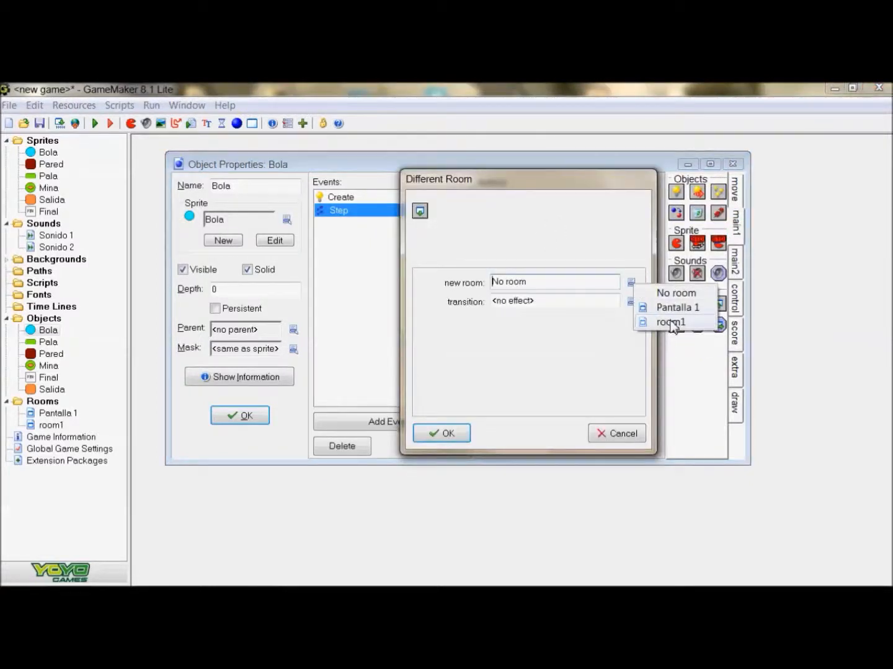
{"action": "left_click", "coordinate": [684, 321]}
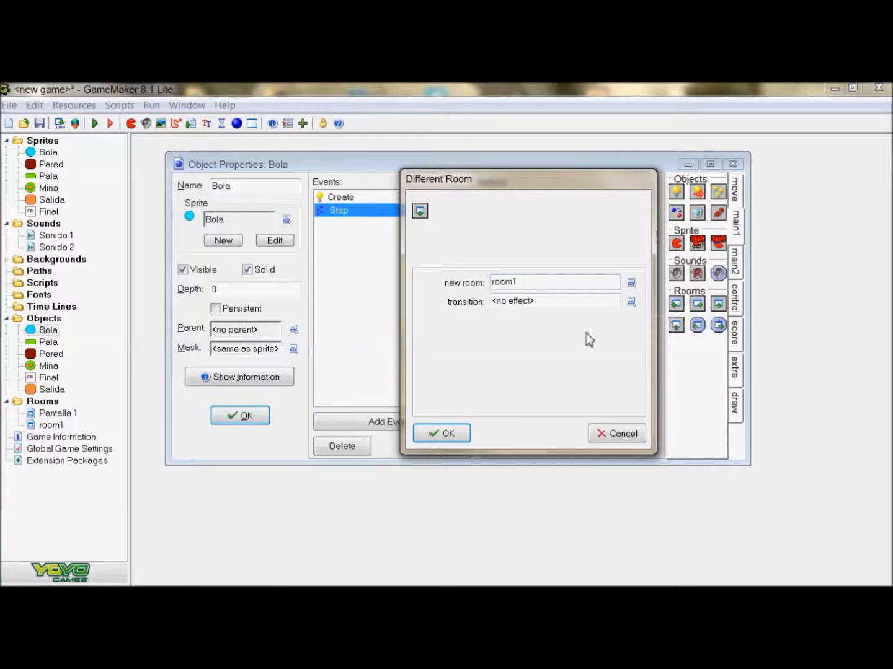
{"action": "left_click", "coordinate": [445, 433]}
{"action": "left_click", "coordinate": [241, 415]}
Step: Rename the room room1 as Final
{"action": "right_click", "coordinate": [47, 426]}
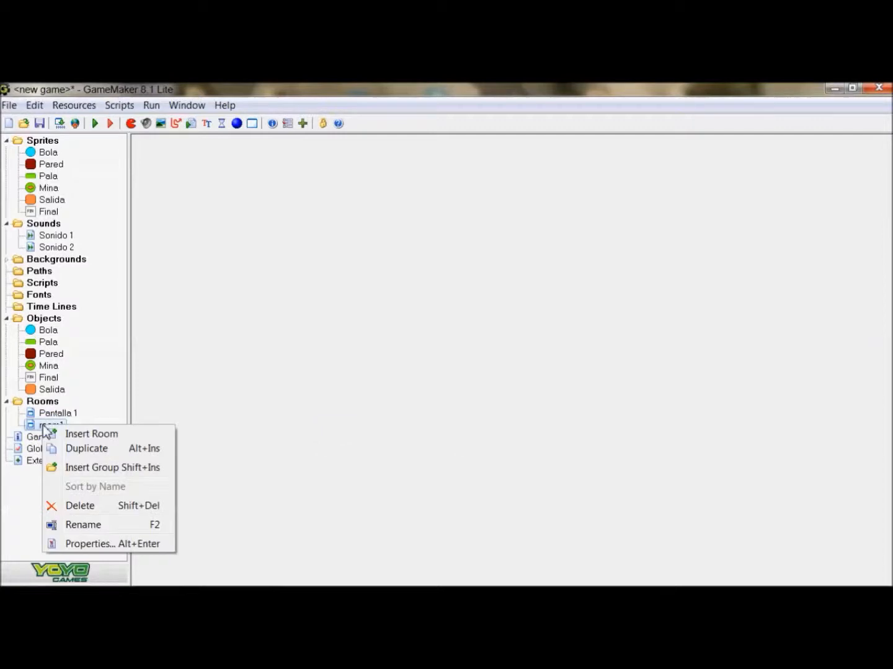
{"action": "left_click", "coordinate": [93, 525]}
{"action": "type", "text": "Final"}
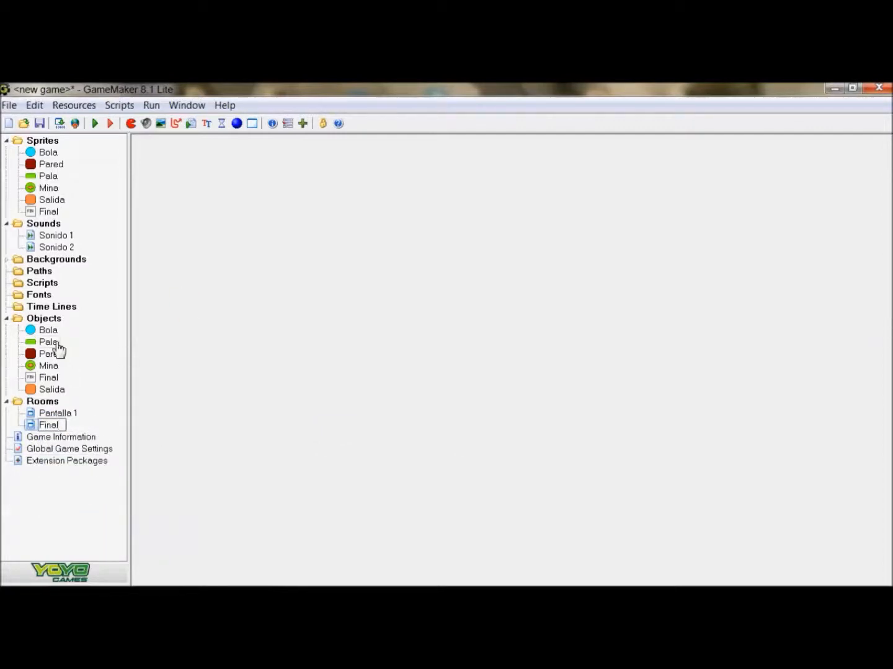
Step: Reopen Bola's properties and move the Step event's go-to-room action inside the first block
{"action": "right_click", "coordinate": [46, 330]}
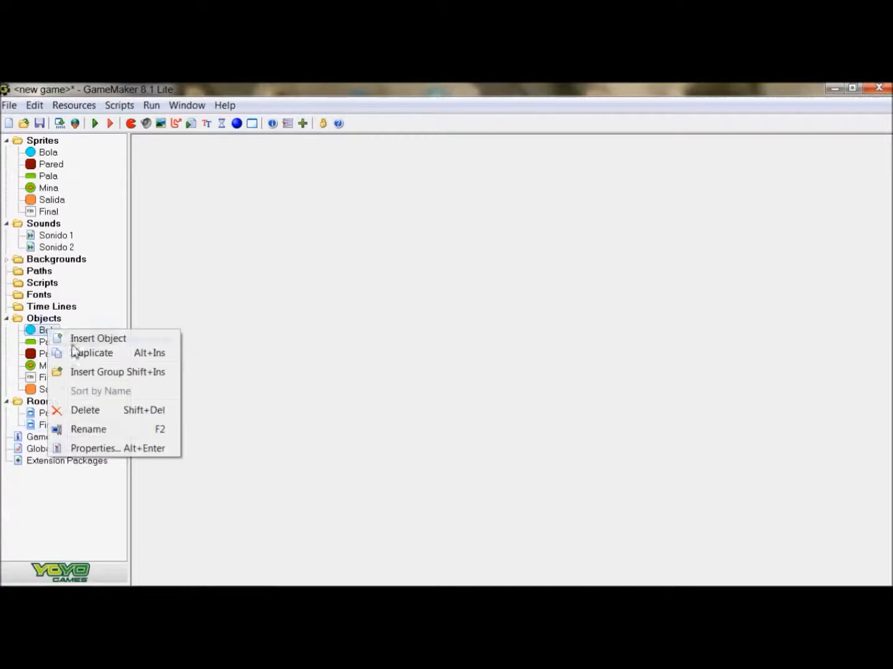
{"action": "left_click", "coordinate": [105, 448]}
{"action": "left_click", "coordinate": [355, 221]}
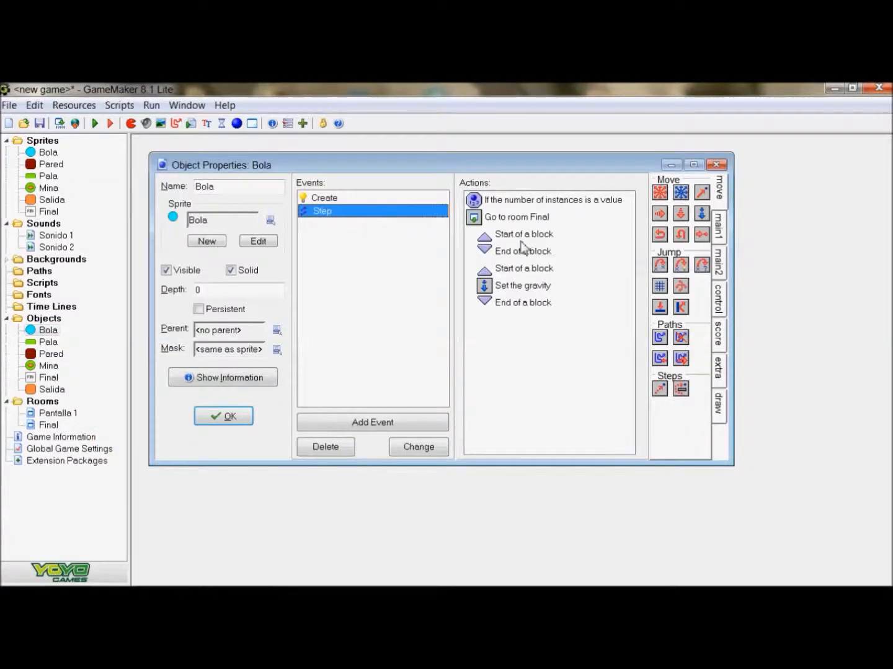
{"action": "left_click_drag", "start_coordinate": [515, 223], "coordinate": [521, 247]}
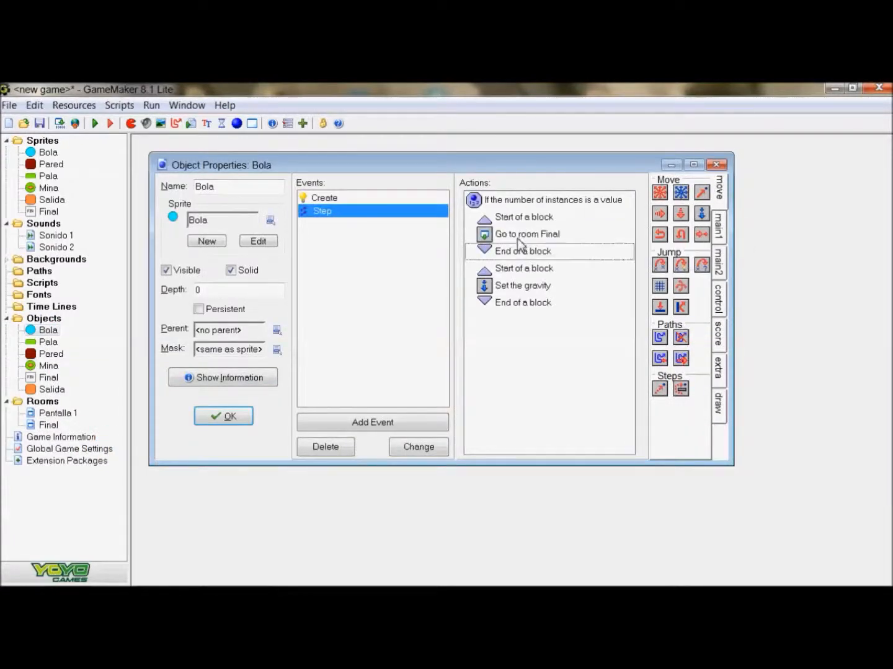
Step: Add a collision event with Pared to Bola, containing a Bounce action set to not precisely against solid objects
{"action": "left_click", "coordinate": [361, 423]}
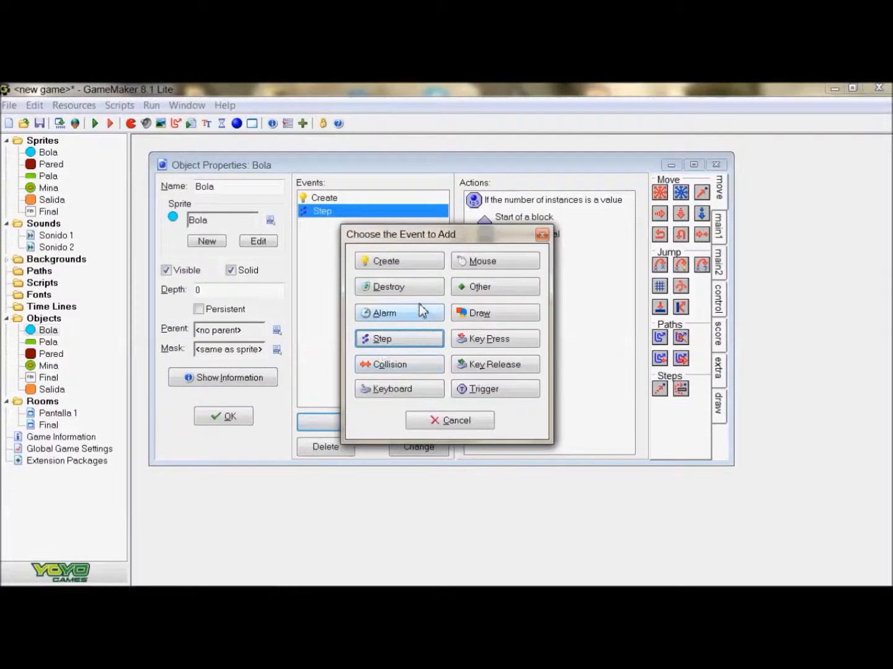
{"action": "left_click", "coordinate": [379, 365]}
{"action": "left_click", "coordinate": [428, 400]}
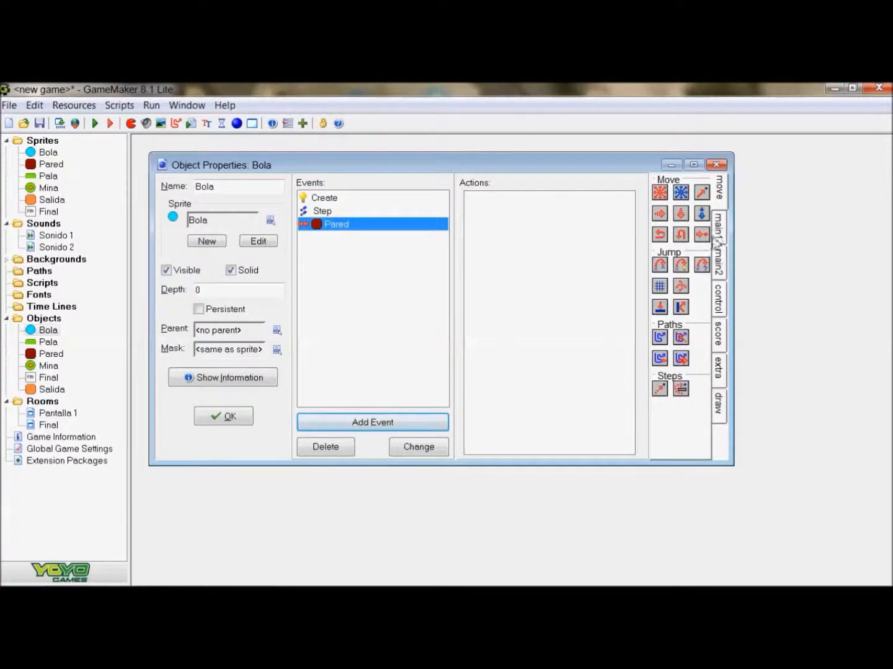
{"action": "left_click_drag", "start_coordinate": [680, 306], "coordinate": [538, 208]}
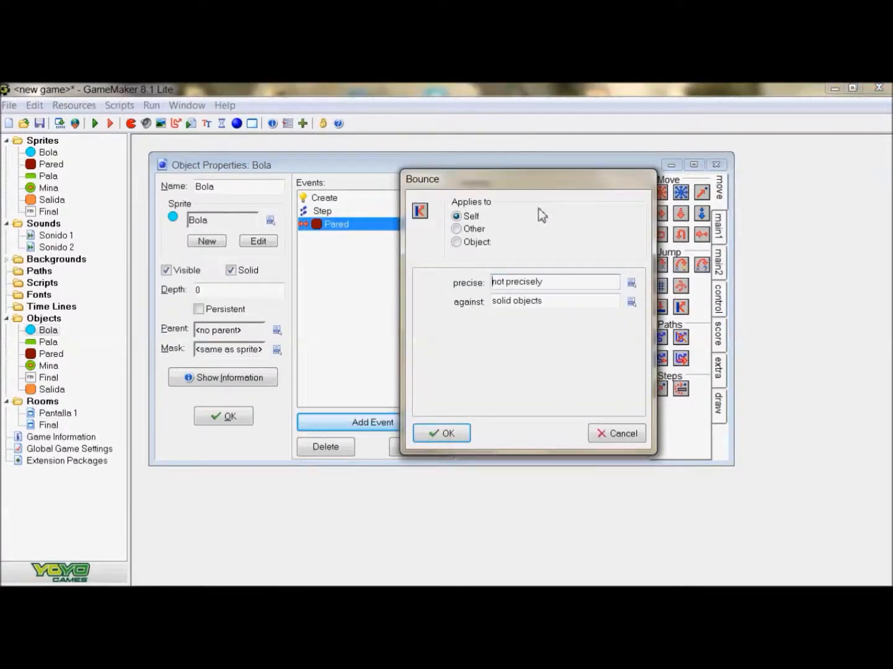
{"action": "left_click", "coordinate": [439, 432]}
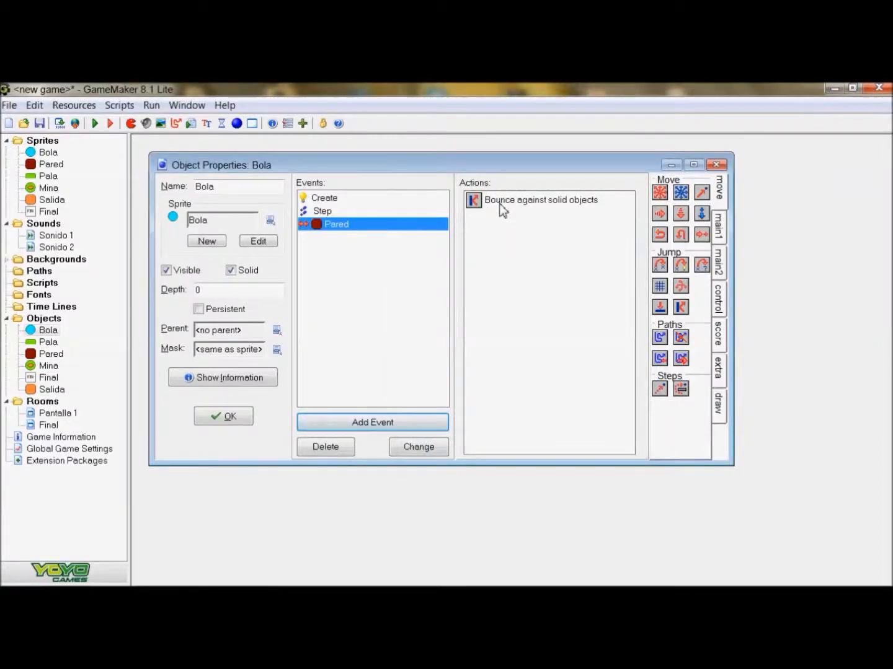
Step: Enclose the Bounce action of the Pared collision event between a block start and a block end
{"action": "left_click", "coordinate": [500, 205]}
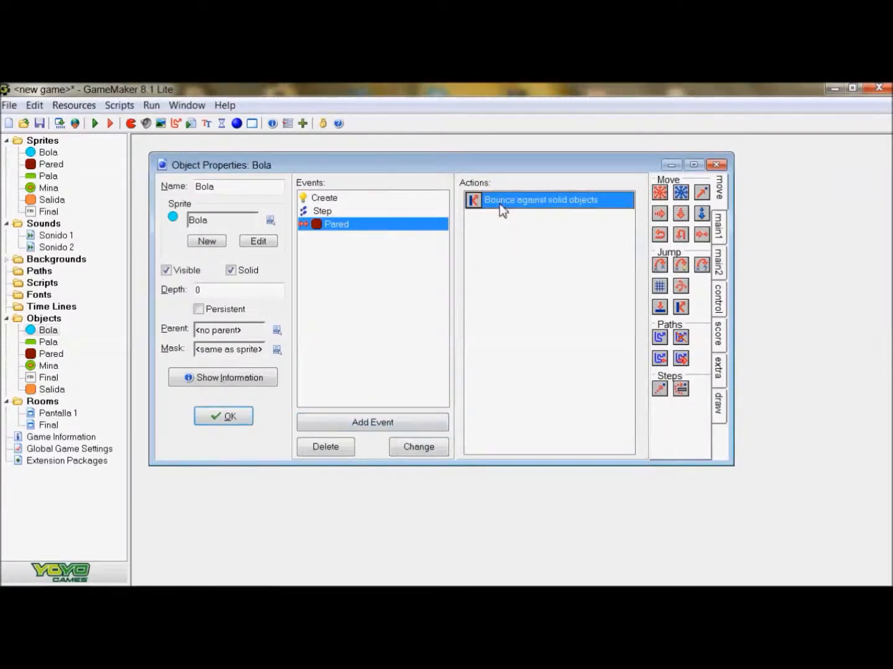
{"action": "left_click", "coordinate": [719, 297]}
{"action": "left_click_drag", "start_coordinate": [659, 267], "coordinate": [560, 217]}
{"action": "left_click_drag", "start_coordinate": [658, 287], "coordinate": [558, 248]}
{"action": "left_click_drag", "start_coordinate": [499, 200], "coordinate": [500, 228]}
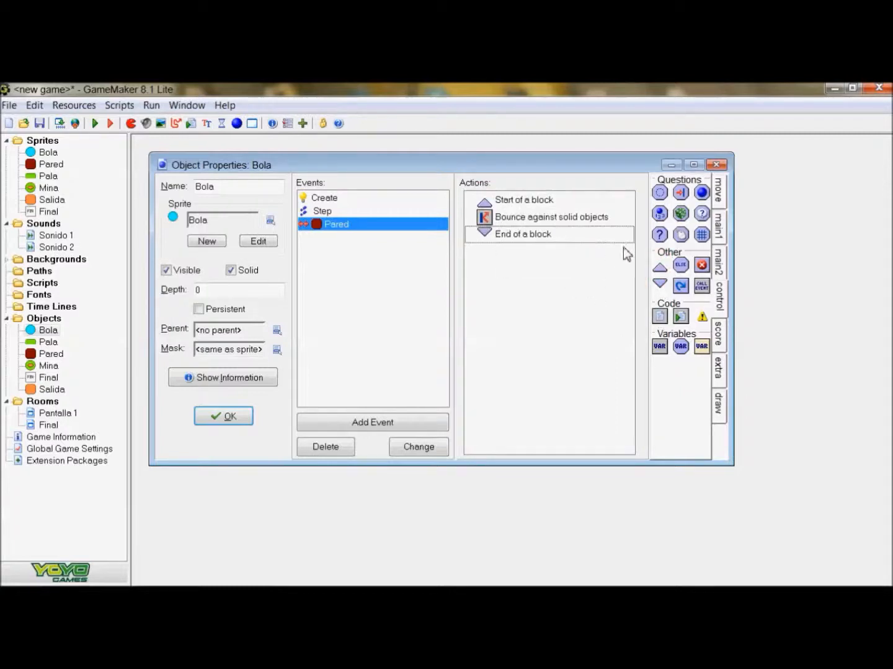
Step: Add a Test Chance action with 2 sides before the Bounce action and another with 3 sides after it
{"action": "left_click_drag", "start_coordinate": [680, 213], "coordinate": [541, 221]}
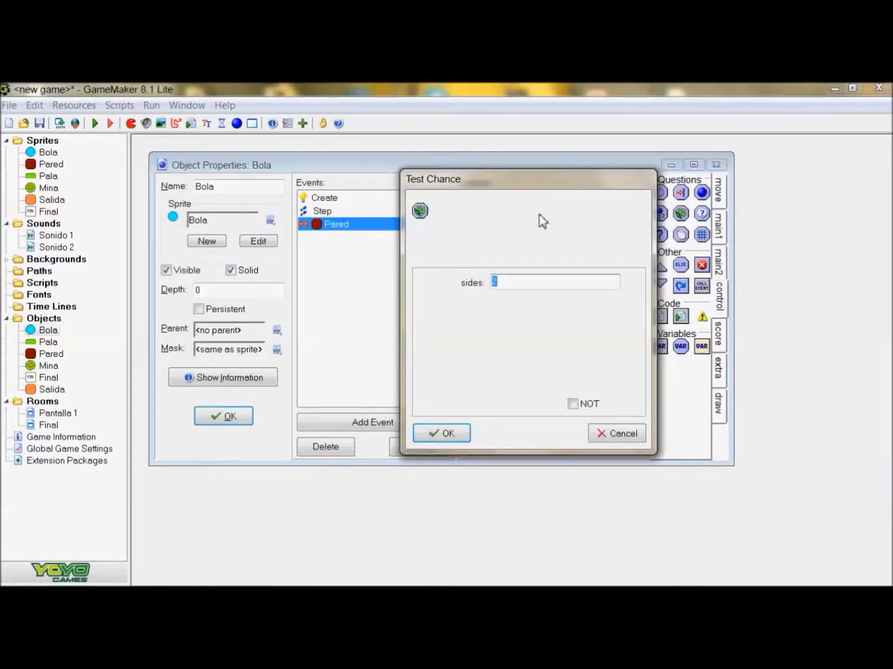
{"action": "left_click", "coordinate": [434, 436]}
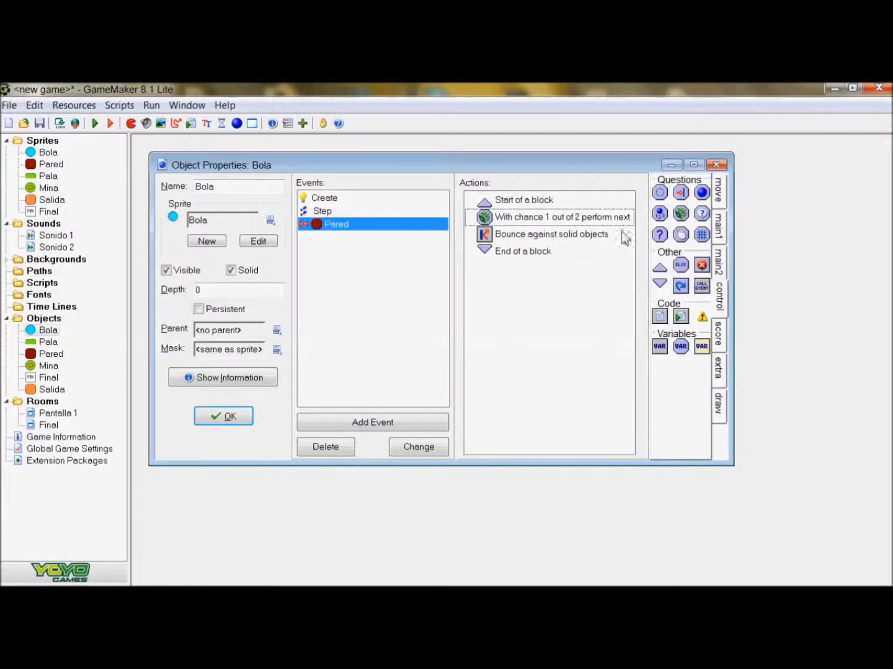
{"action": "left_click_drag", "start_coordinate": [680, 214], "coordinate": [561, 250]}
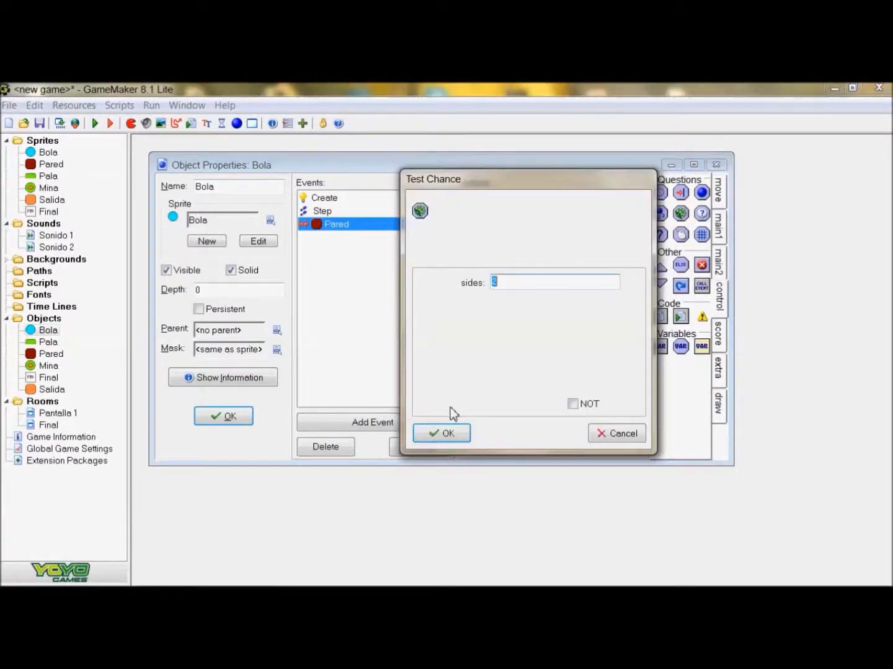
{"action": "type", "text": "3"}
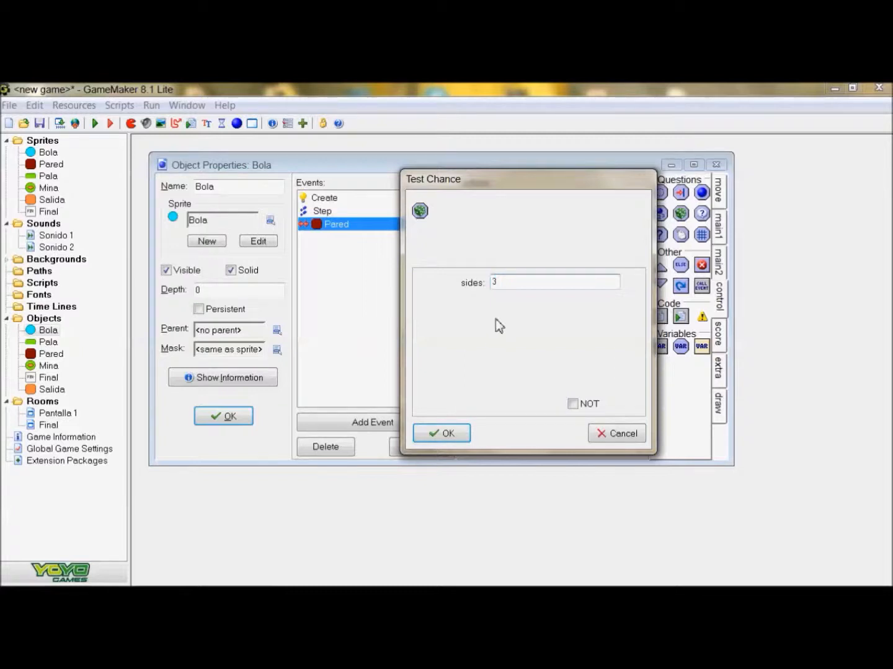
{"action": "left_click", "coordinate": [459, 432]}
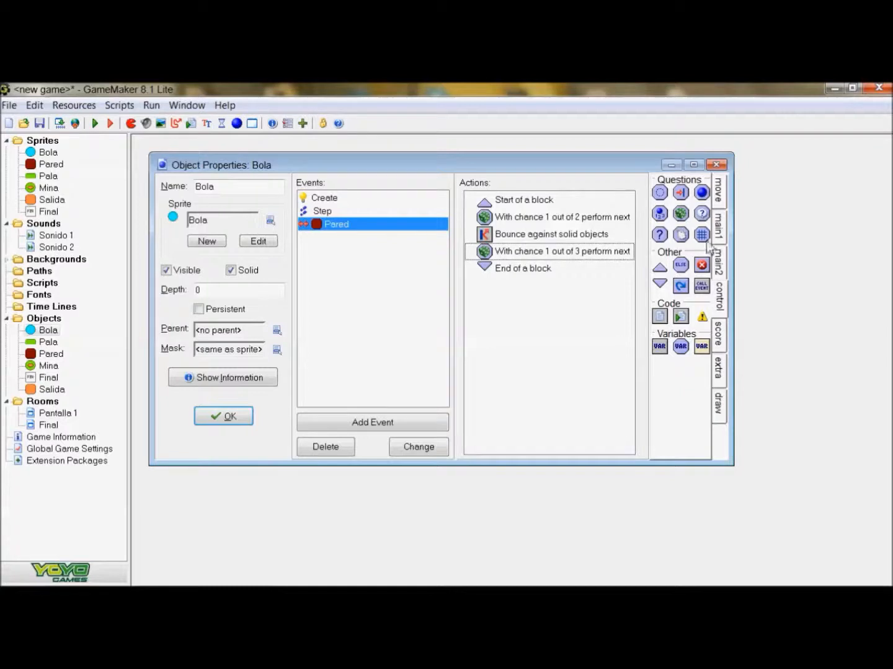
Step: Add a Move Fixed action with the up-right diagonal direction after the 3-sided chance test
{"action": "left_click", "coordinate": [719, 192]}
{"action": "left_click_drag", "start_coordinate": [661, 194], "coordinate": [534, 271]}
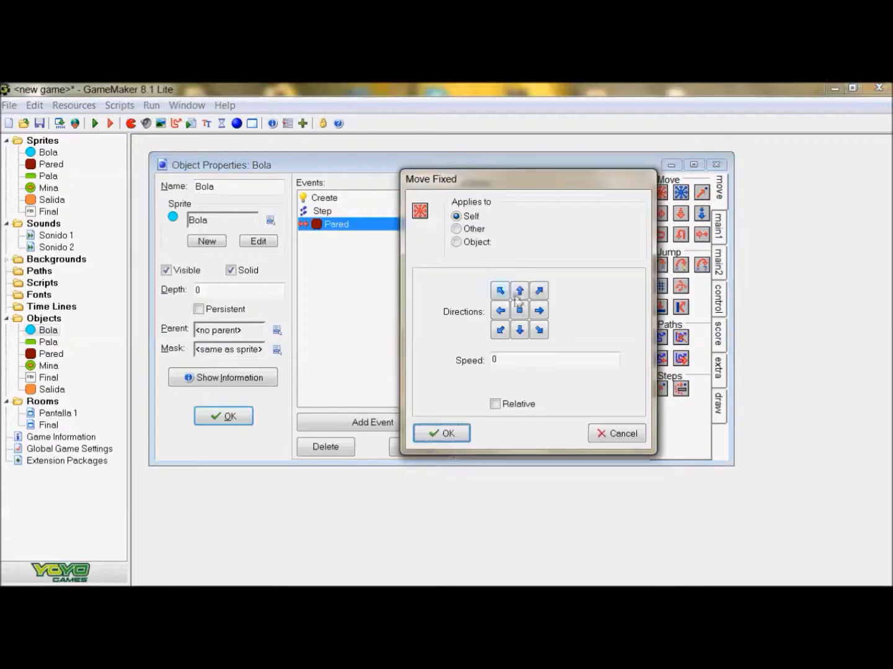
{"action": "left_click", "coordinate": [536, 291]}
{"action": "key", "text": "Return"}
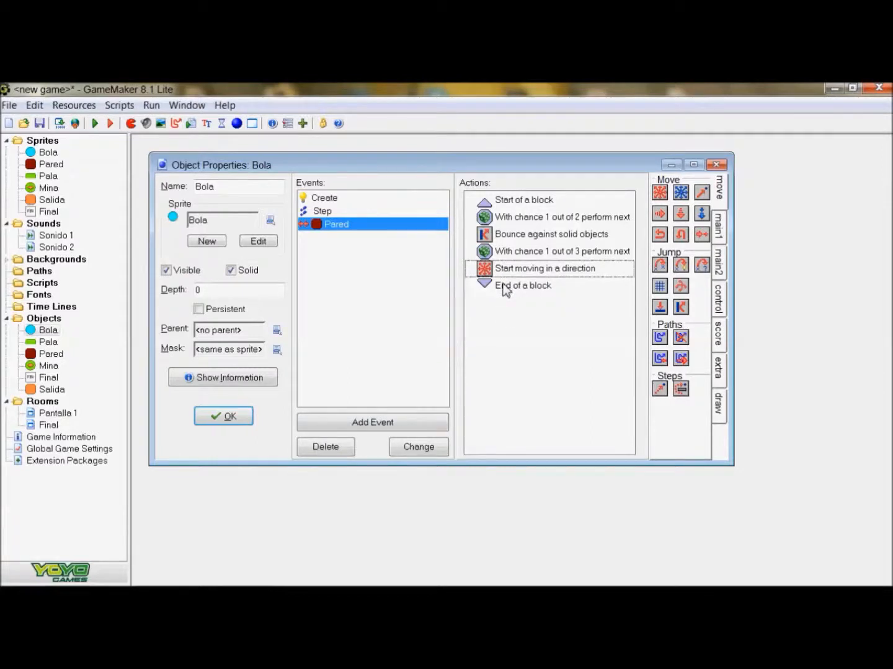
Step: Copy all actions of the Pared collision event into a new collision event with Pala
{"action": "left_click_drag", "start_coordinate": [505, 287], "coordinate": [516, 199]}
{"action": "right_click", "coordinate": [521, 199]}
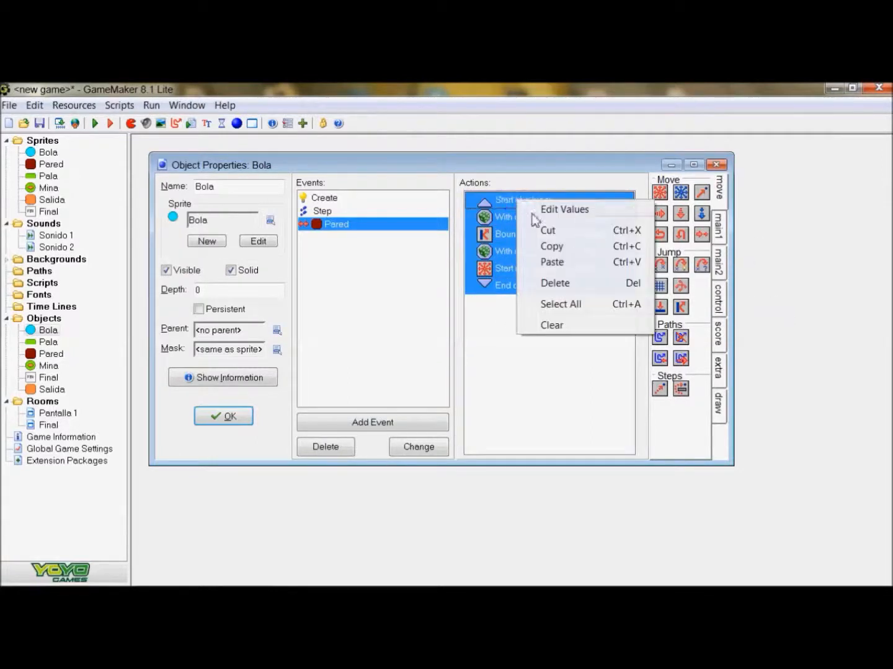
{"action": "left_click", "coordinate": [565, 249]}
{"action": "left_click", "coordinate": [373, 422]}
{"action": "right_click", "coordinate": [488, 253]}
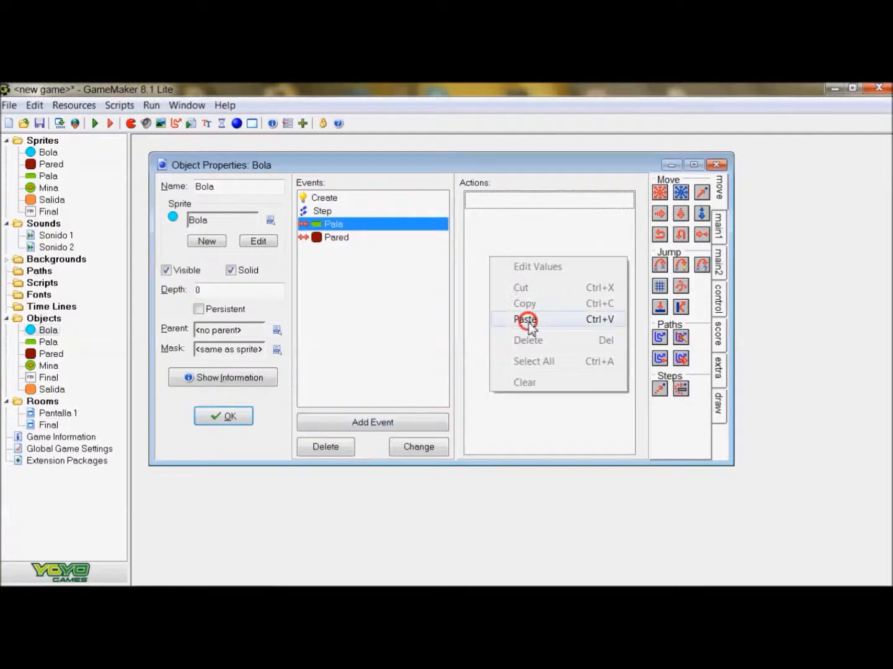
{"action": "left_click", "coordinate": [527, 318]}
Step: Configure the Pala collision event's Move Fixed action with all eight outward directions, speed 6 and Relative enabled
{"action": "left_click", "coordinate": [515, 273]}
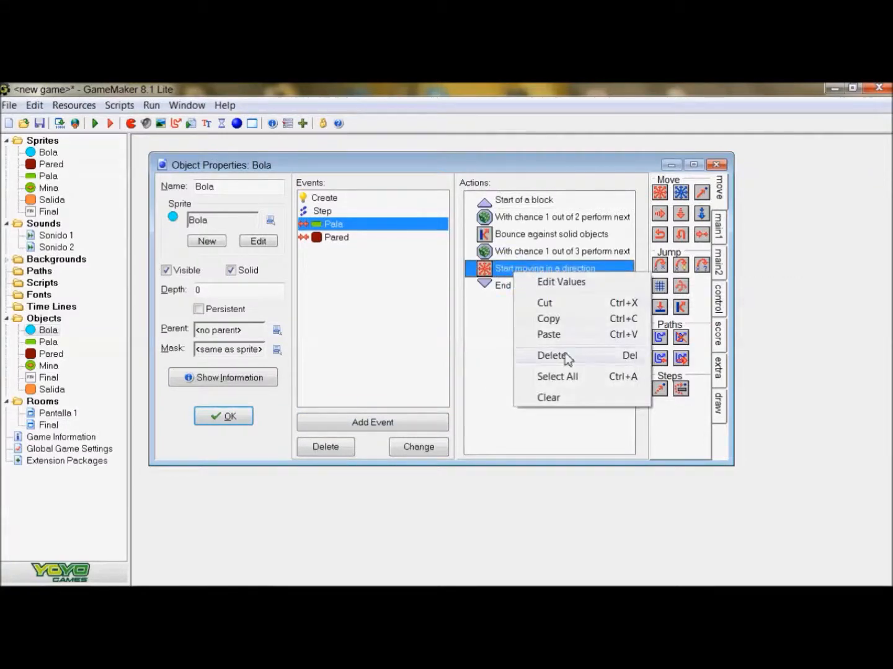
{"action": "left_click", "coordinate": [565, 284]}
{"action": "left_click_drag", "start_coordinate": [521, 360], "coordinate": [487, 365]}
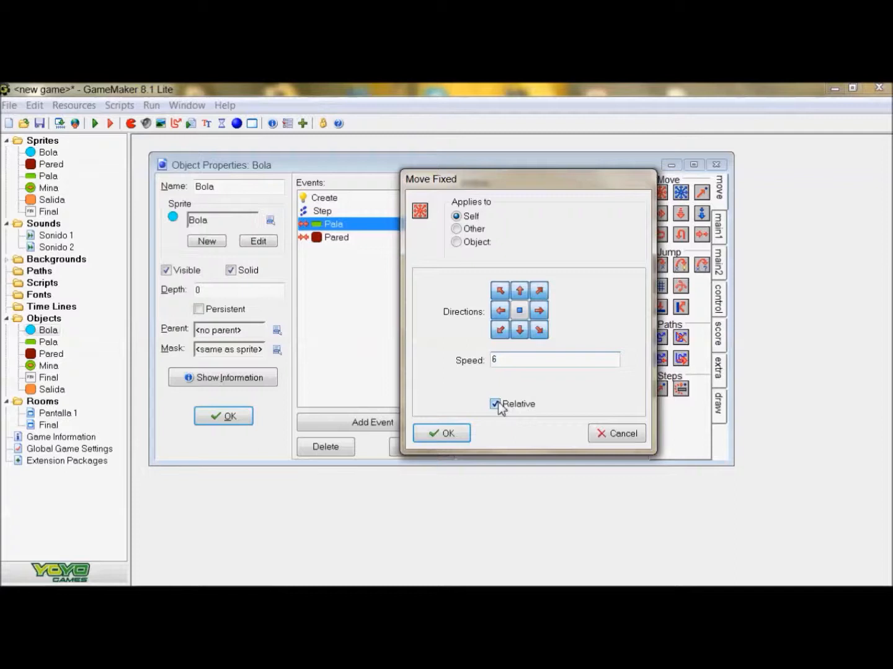
{"action": "left_click", "coordinate": [443, 432]}
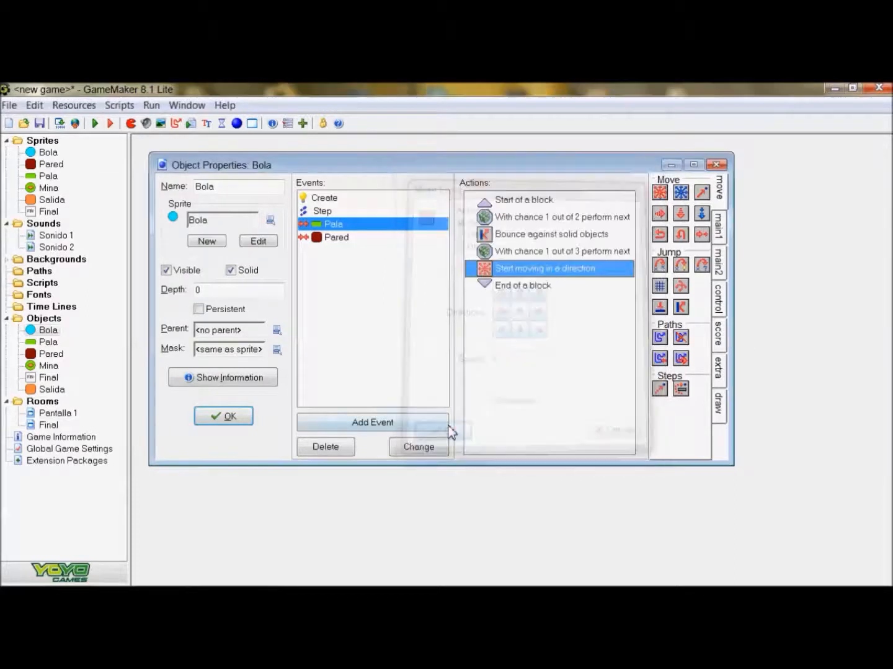
{"action": "left_click", "coordinate": [409, 309]}
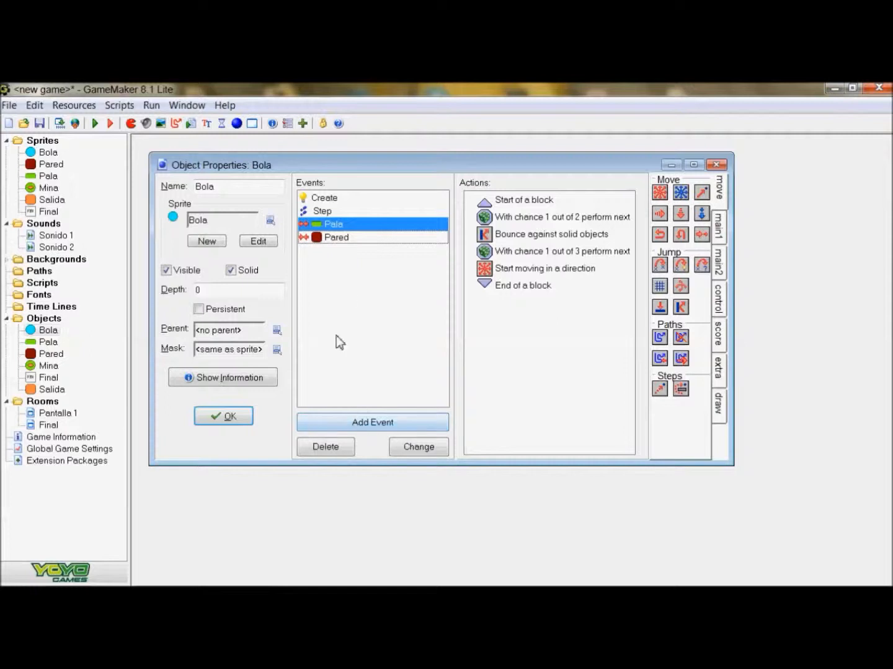
{"action": "left_click", "coordinate": [346, 426]}
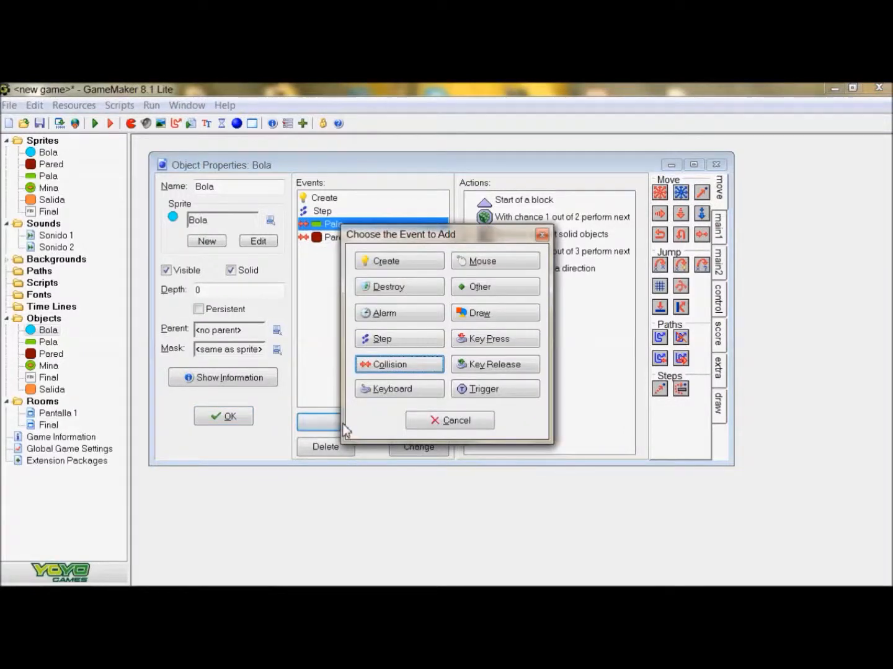
{"action": "left_click", "coordinate": [382, 367]}
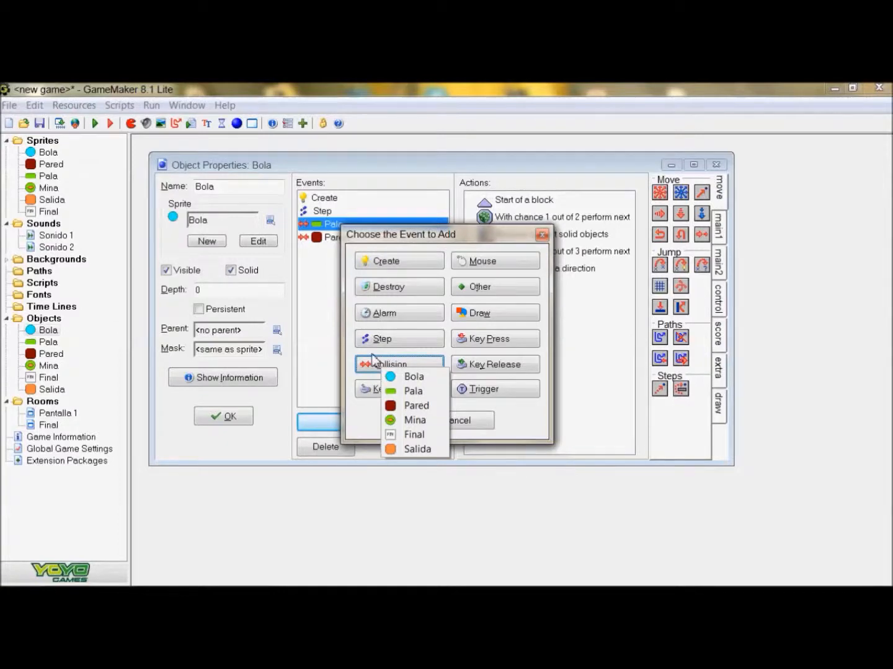
{"action": "left_click", "coordinate": [316, 352]}
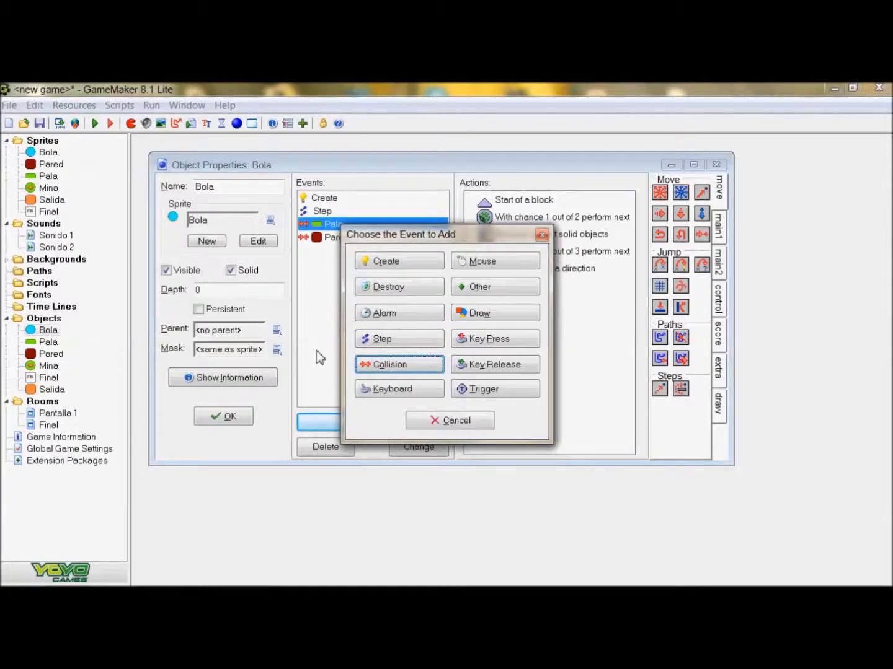
{"action": "left_click", "coordinate": [468, 421]}
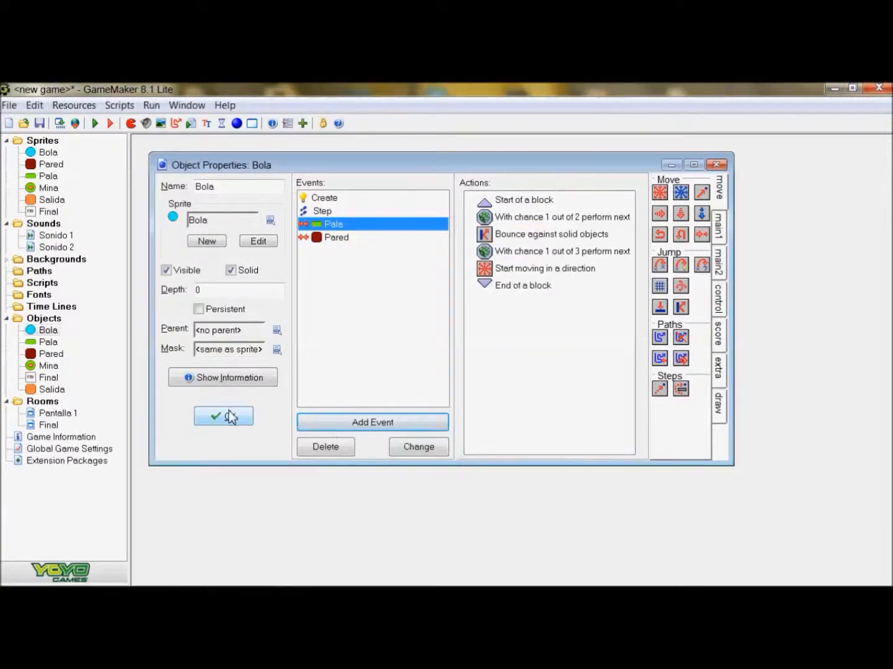
Step: Accept the Bola object's properties and add a collision event with Bola to the Mina object
{"action": "left_click", "coordinate": [228, 416]}
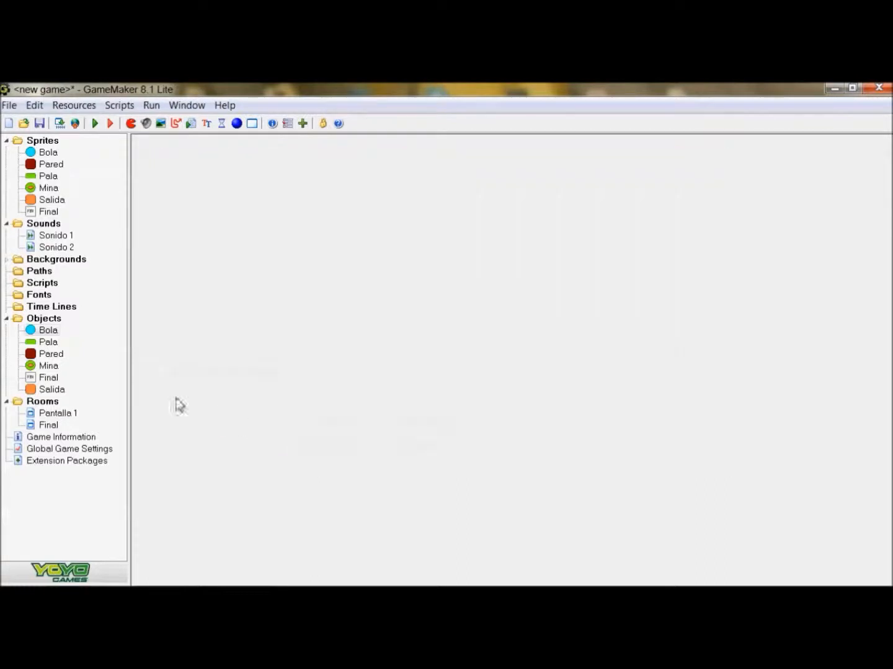
{"action": "right_click", "coordinate": [50, 365]}
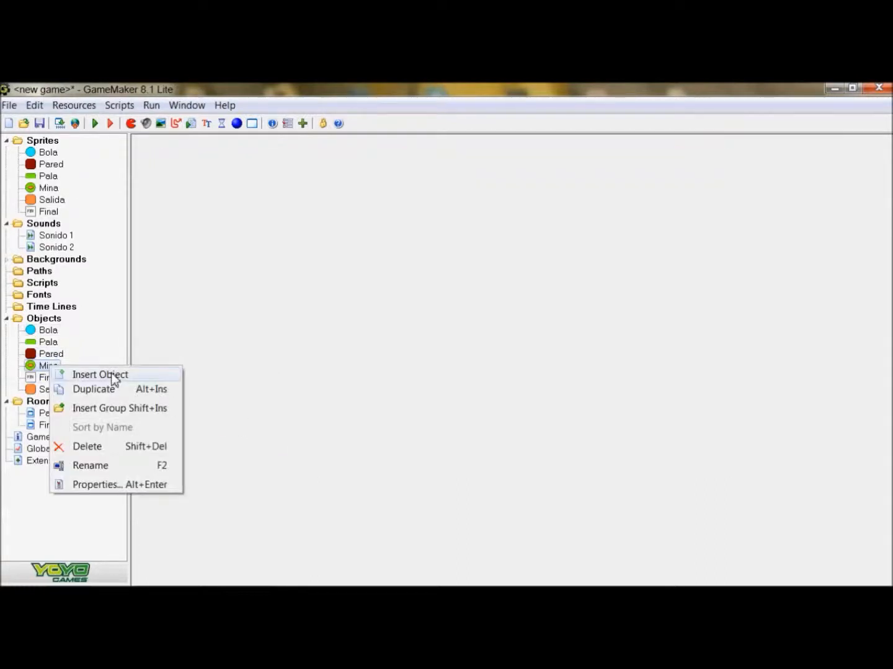
{"action": "left_click", "coordinate": [111, 484]}
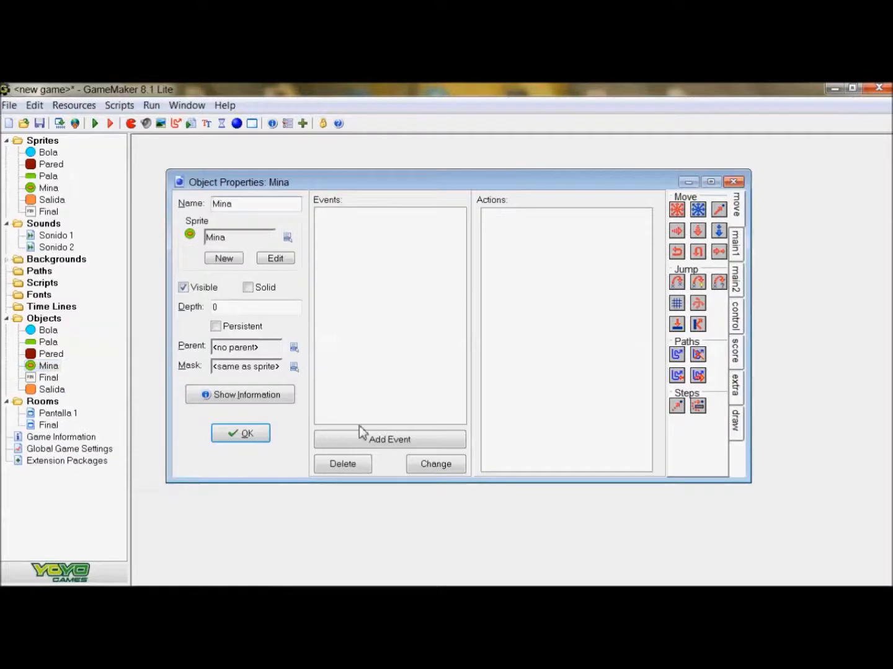
{"action": "left_click", "coordinate": [362, 439]}
{"action": "left_click", "coordinate": [397, 349]}
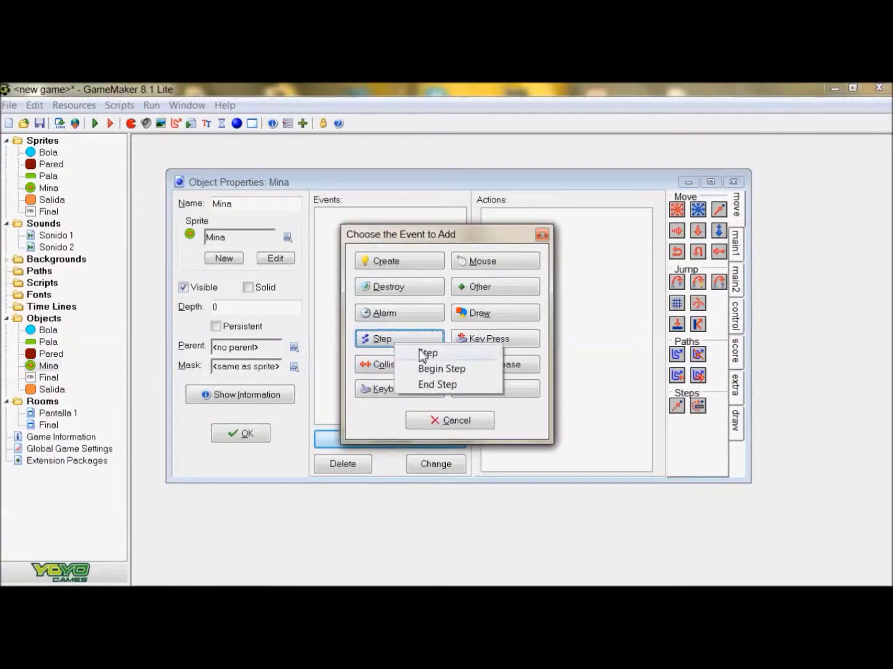
{"action": "left_click", "coordinate": [385, 365]}
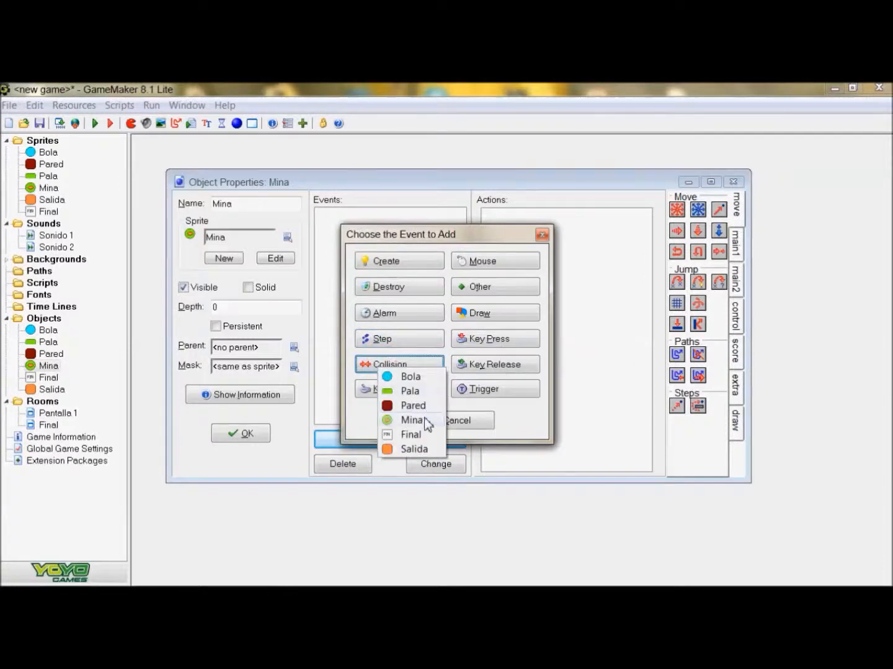
{"action": "left_click", "coordinate": [409, 377]}
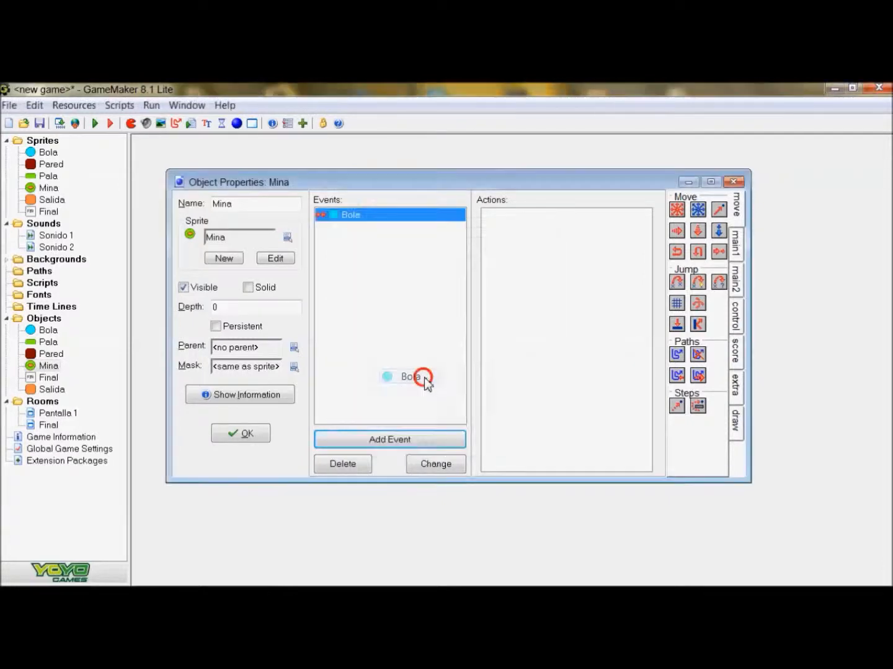
Step: Add a Destroy Instance action to Mina's collision event with Bola and accept the object's properties
{"action": "left_click", "coordinate": [736, 248]}
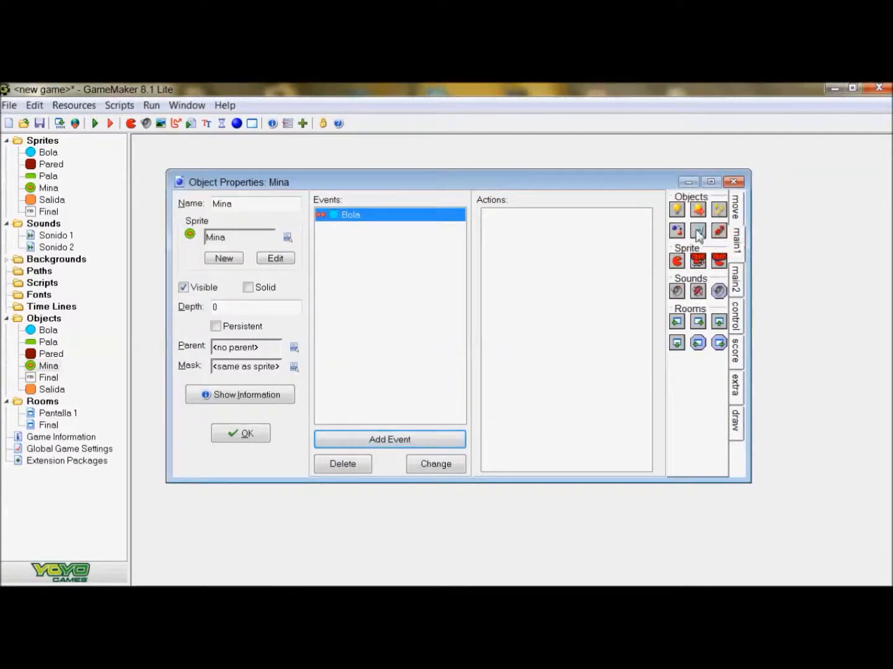
{"action": "left_click_drag", "start_coordinate": [698, 231], "coordinate": [566, 253]}
{"action": "left_click", "coordinate": [447, 435]}
{"action": "left_click", "coordinate": [256, 432]}
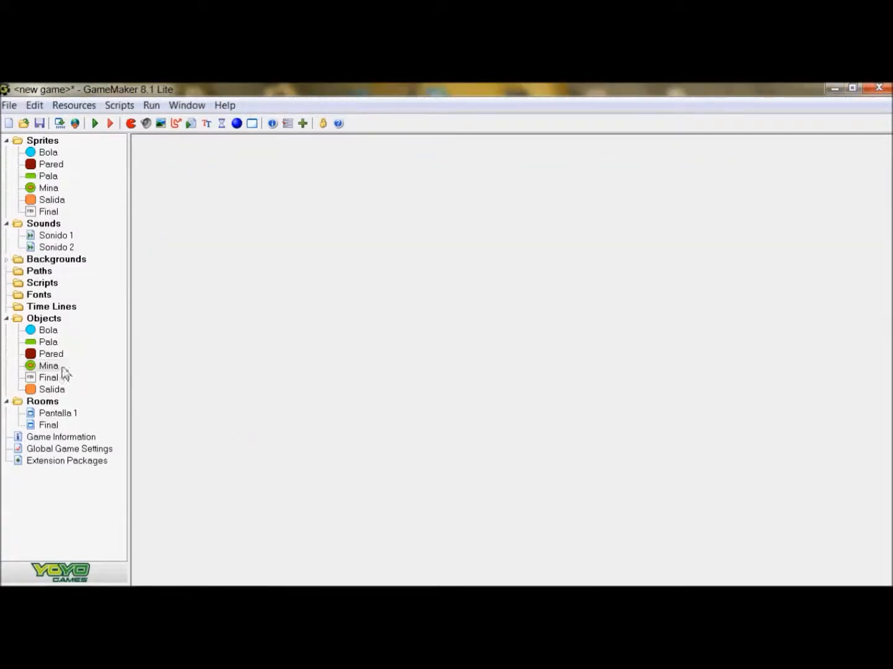
Step: Add a <Left> keyboard event to the Pala object with a Move Fixed action in the left direction
{"action": "right_click", "coordinate": [50, 343]}
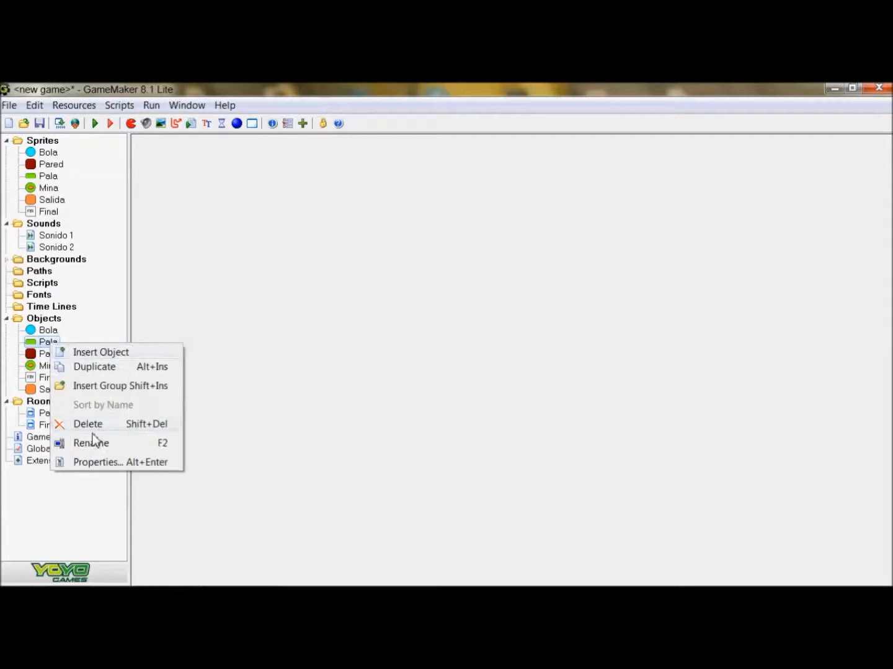
{"action": "left_click", "coordinate": [105, 461]}
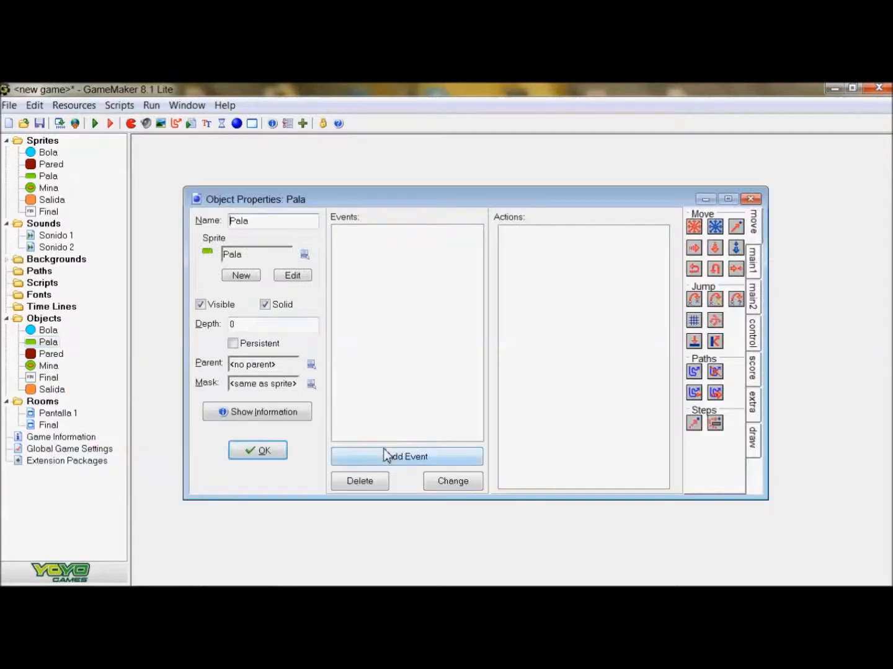
{"action": "left_click", "coordinate": [386, 456]}
{"action": "left_click", "coordinate": [398, 388]}
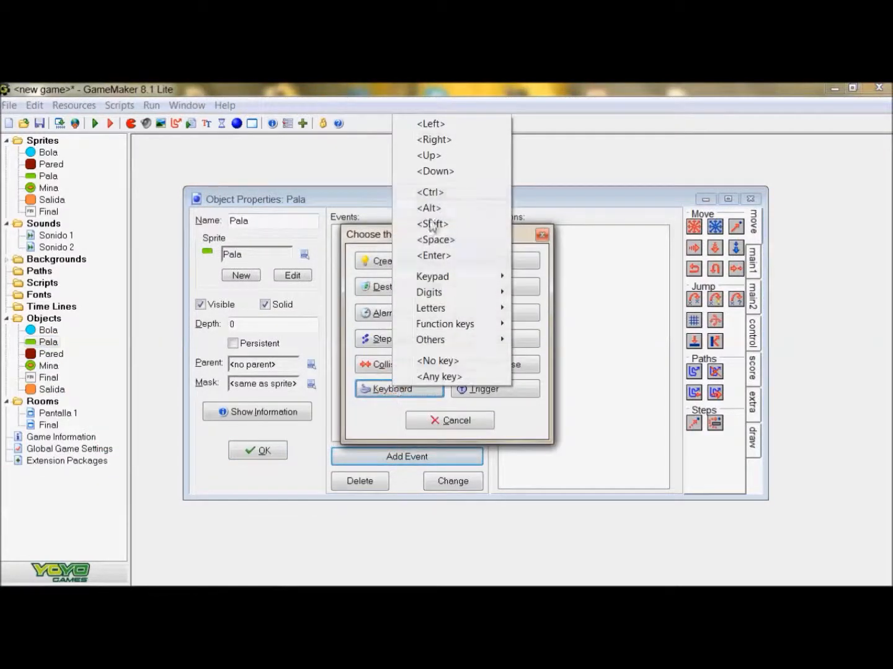
{"action": "left_click", "coordinate": [452, 124]}
{"action": "left_click_drag", "start_coordinate": [694, 227], "coordinate": [589, 248]}
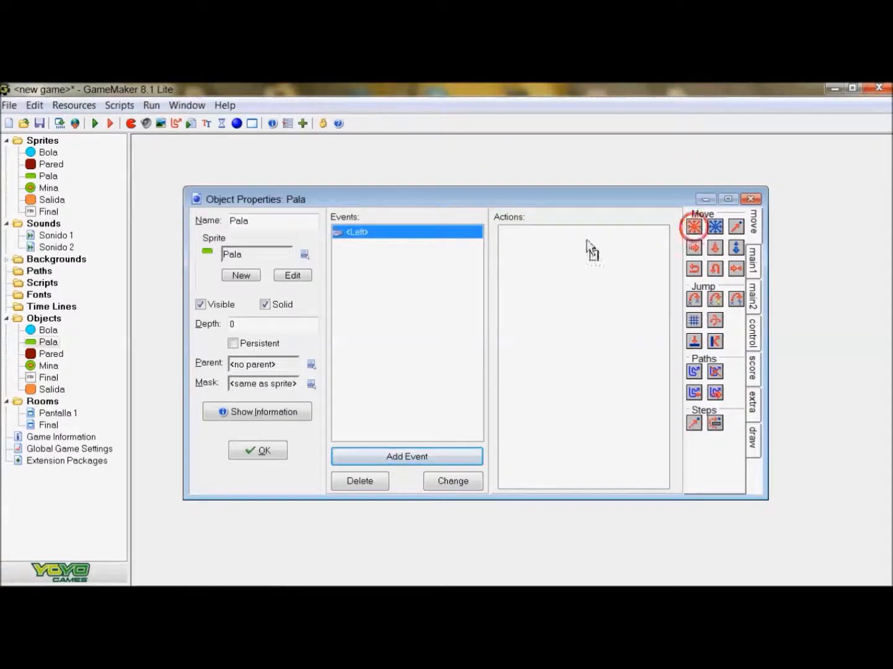
{"action": "left_click", "coordinate": [500, 310]}
{"action": "double_click", "coordinate": [500, 360]}
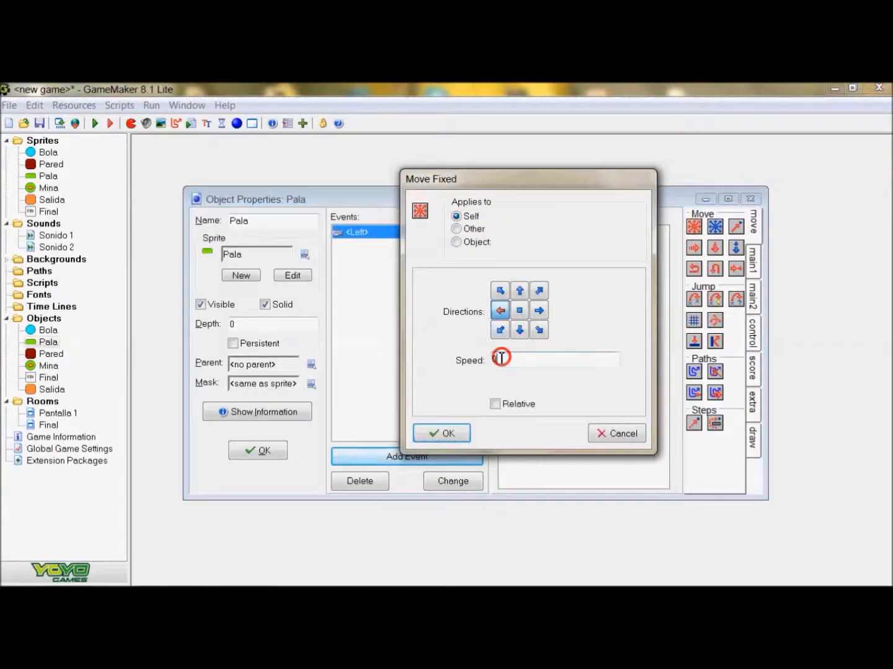
{"action": "left_click", "coordinate": [456, 431]}
Step: Add a <Right> keyboard event to Pala with a Move Fixed action in the right direction at speed 6
{"action": "left_click", "coordinate": [422, 453]}
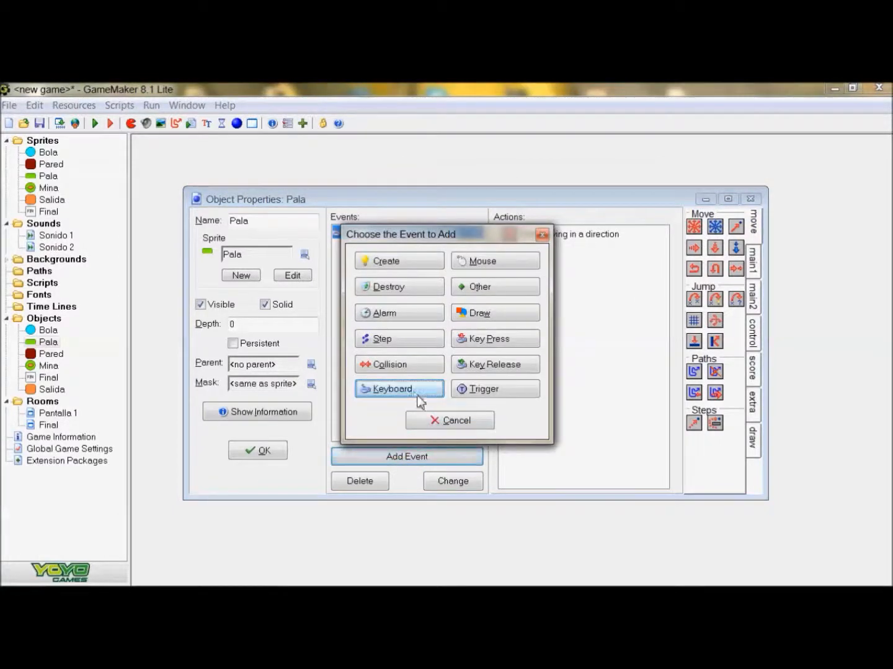
{"action": "left_click", "coordinate": [409, 391]}
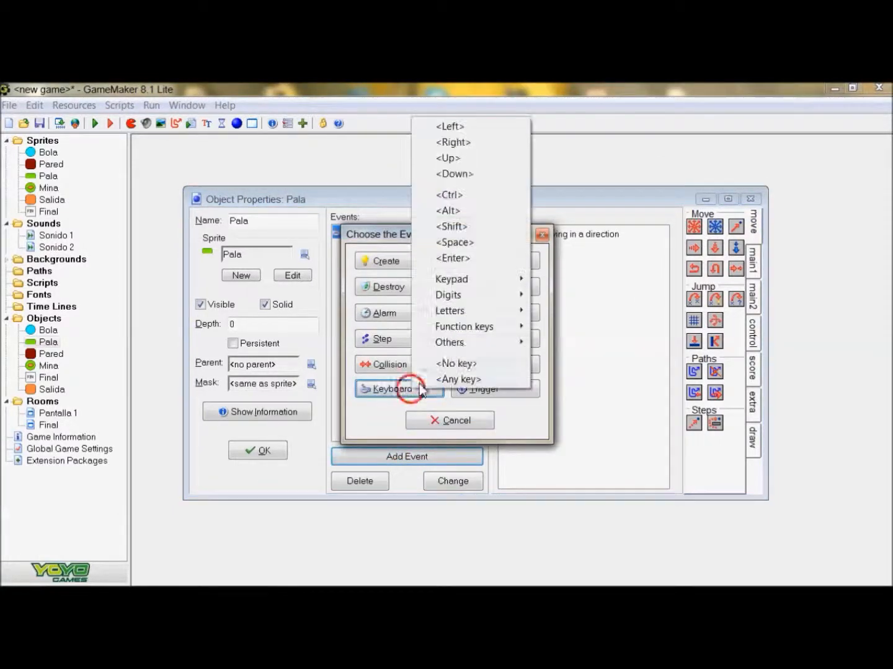
{"action": "left_click", "coordinate": [482, 144]}
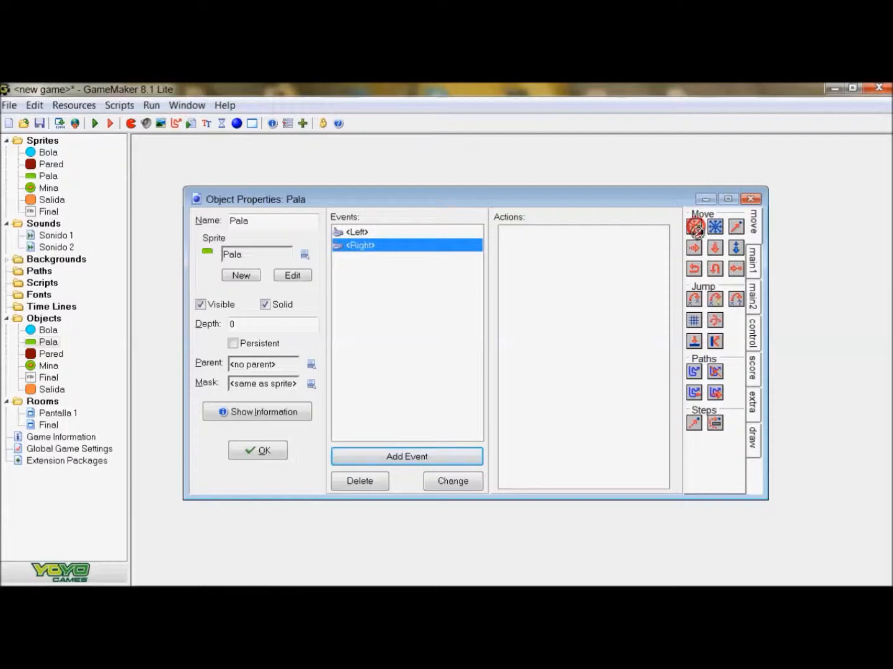
{"action": "left_click_drag", "start_coordinate": [695, 225], "coordinate": [540, 298]}
{"action": "left_click", "coordinate": [538, 310]}
{"action": "left_click_drag", "start_coordinate": [508, 360], "coordinate": [481, 366]}
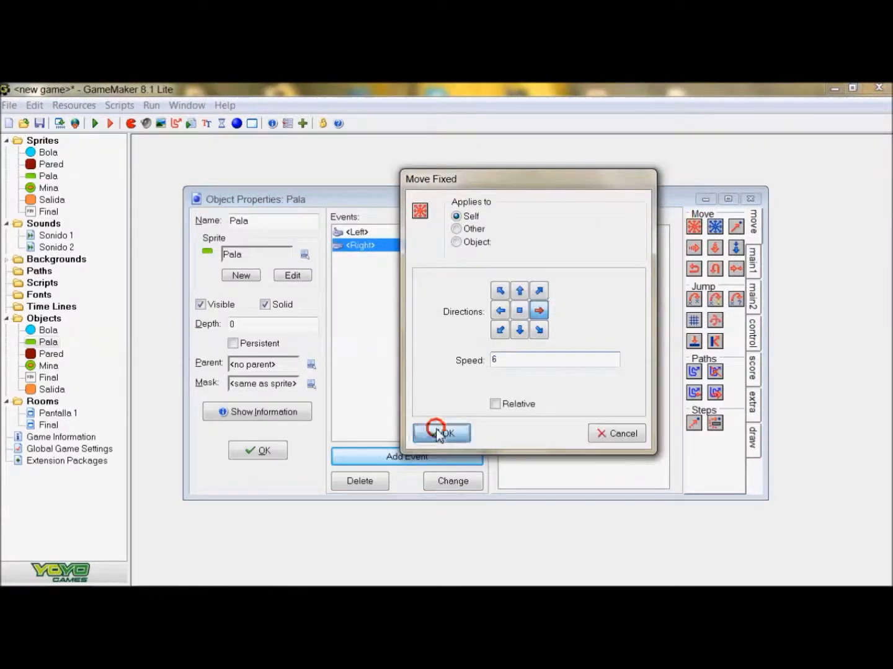
{"action": "left_click", "coordinate": [438, 432]}
Step: Add a <No key> keyboard event to Pala with a Move Fixed action set to the central stop direction and speed 0
{"action": "left_click", "coordinate": [400, 455]}
{"action": "left_click", "coordinate": [382, 388]}
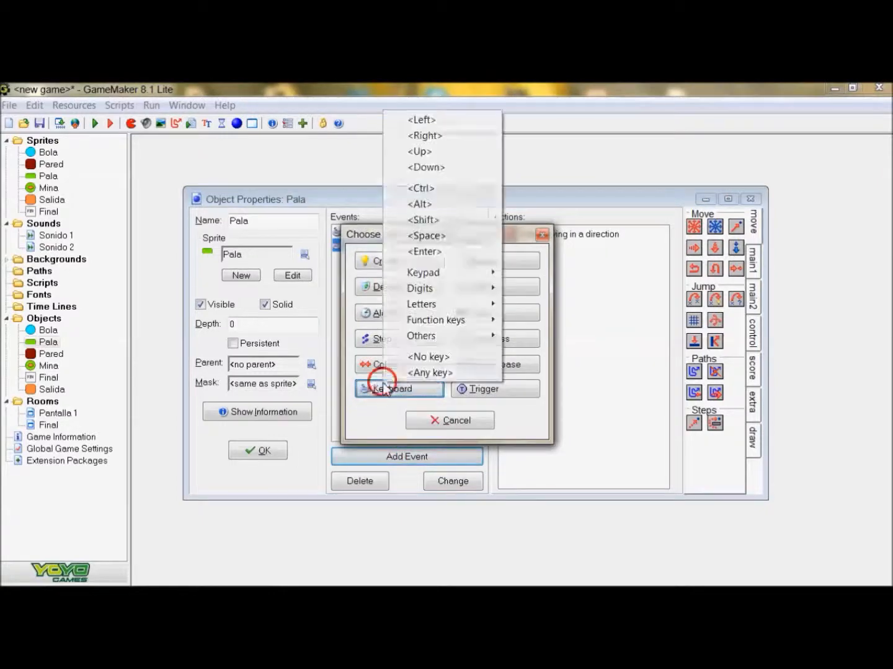
{"action": "left_click", "coordinate": [428, 357]}
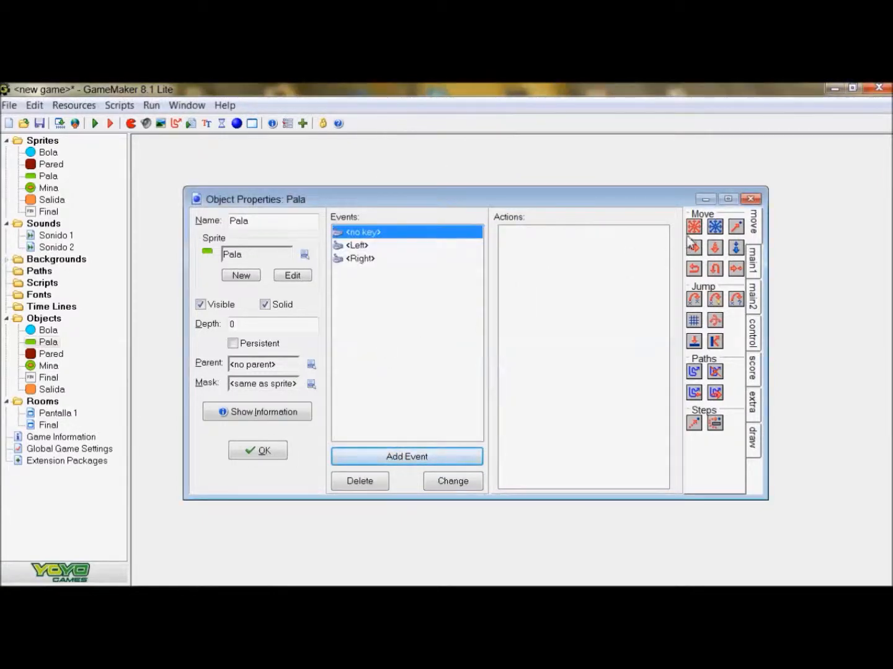
{"action": "left_click_drag", "start_coordinate": [689, 239], "coordinate": [534, 254]}
{"action": "left_click", "coordinate": [520, 309]}
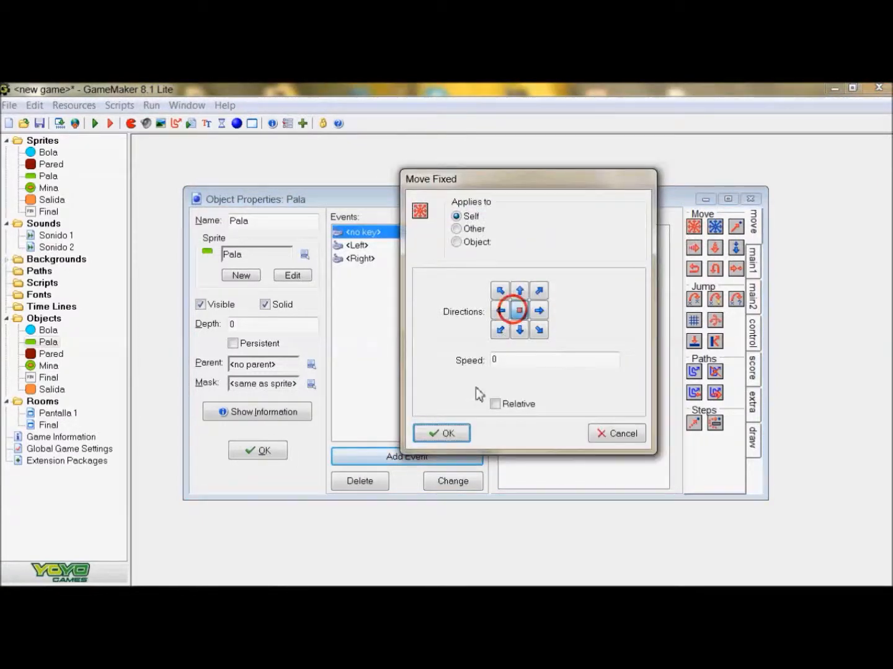
{"action": "left_click", "coordinate": [442, 433]}
Step: Add a collision event with Pared to Pala, containing a Move Fixed stop action at speed 0, and accept the object's properties
{"action": "left_click", "coordinate": [386, 459]}
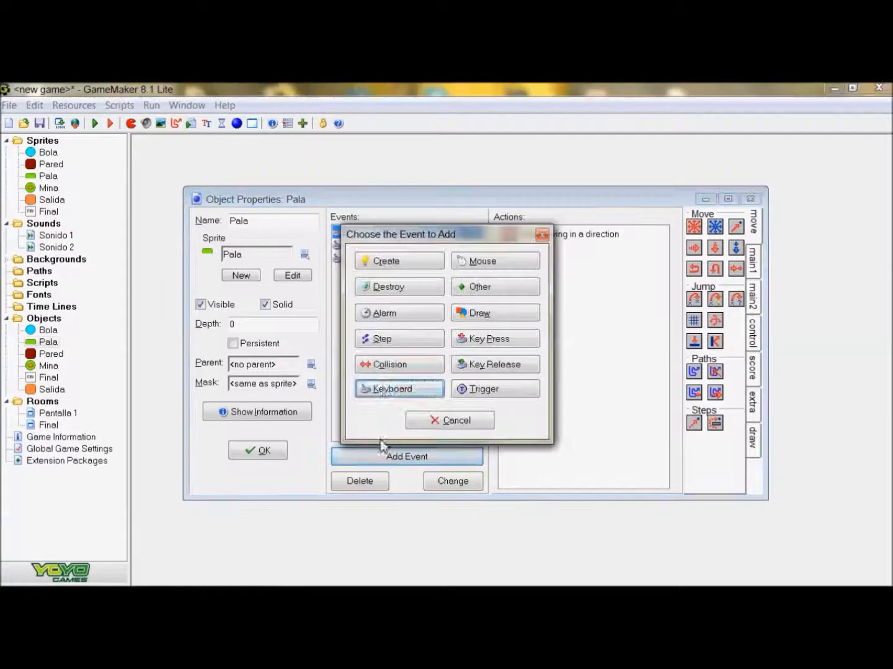
{"action": "left_click", "coordinate": [387, 365]}
{"action": "left_click", "coordinate": [417, 405]}
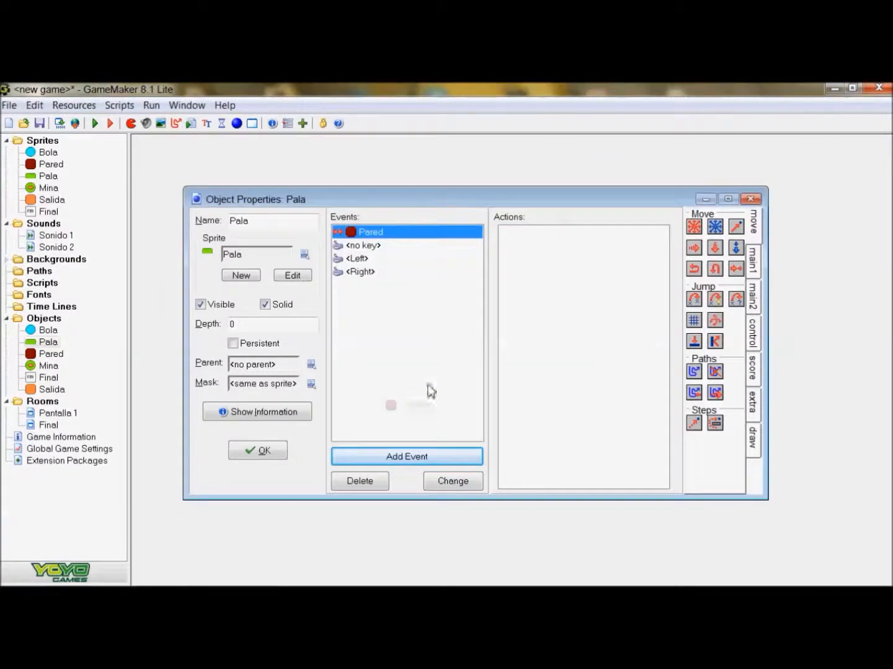
{"action": "left_click_drag", "start_coordinate": [700, 241], "coordinate": [580, 255]}
{"action": "left_click", "coordinate": [519, 310]}
{"action": "left_click", "coordinate": [424, 433]}
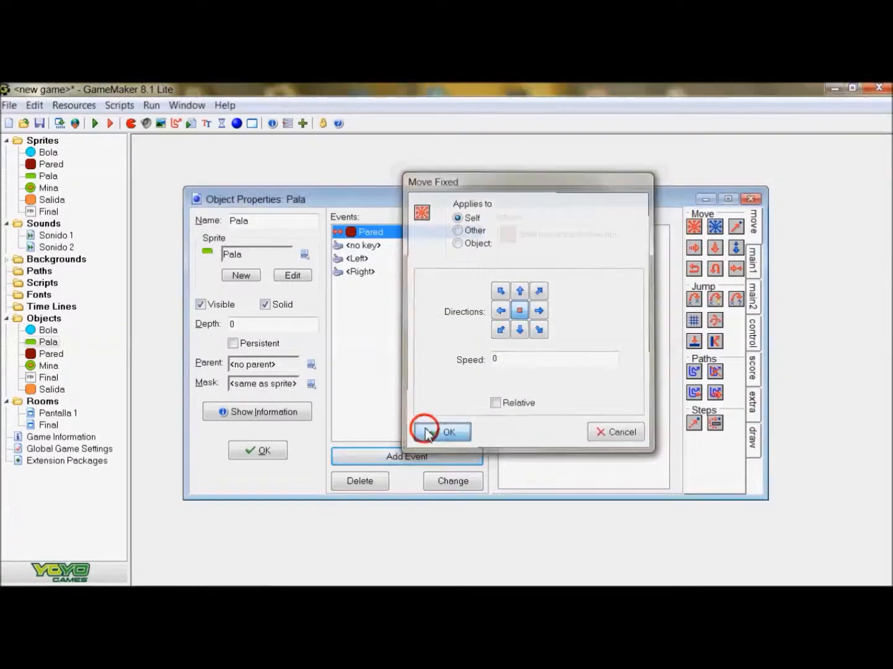
{"action": "left_click", "coordinate": [261, 451]}
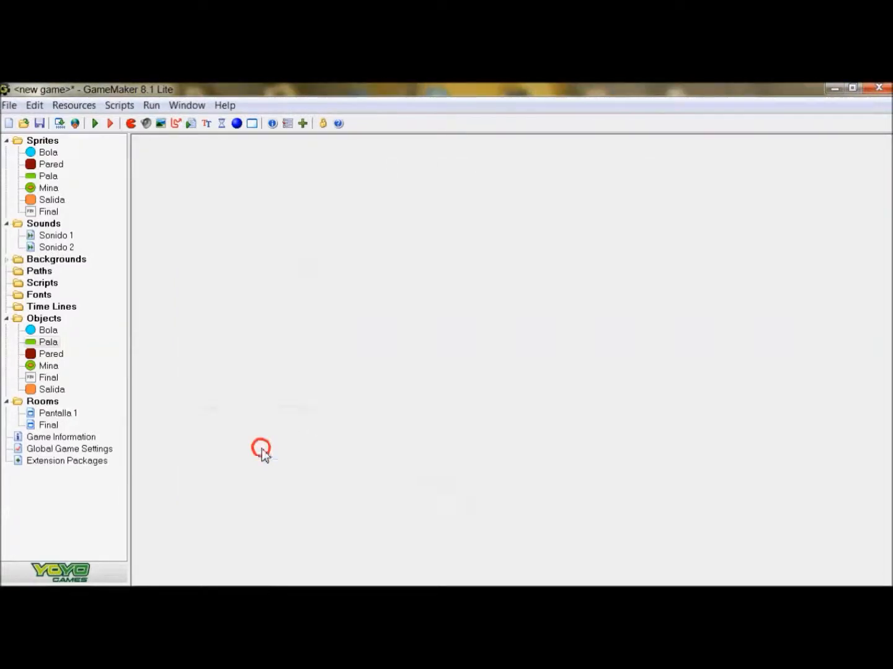
Step: Add a Step event to the Final object
{"action": "left_click", "coordinate": [51, 377]}
{"action": "left_click", "coordinate": [50, 377]}
{"action": "right_click", "coordinate": [50, 376]}
{"action": "left_click", "coordinate": [31, 379]}
{"action": "right_click", "coordinate": [35, 379]}
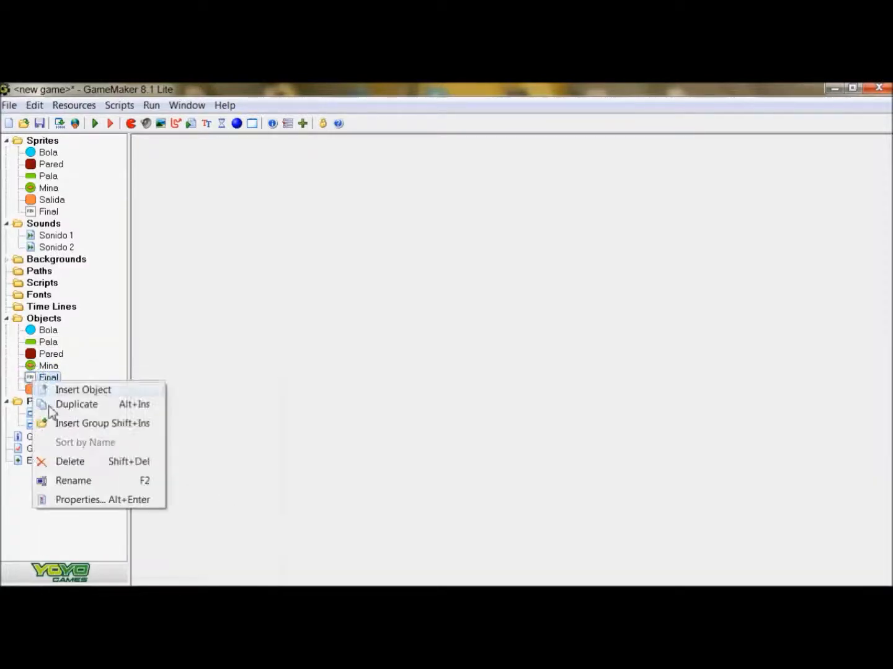
{"action": "left_click", "coordinate": [89, 500]}
{"action": "left_click_drag", "start_coordinate": [389, 215], "coordinate": [368, 158]}
{"action": "left_click", "coordinate": [374, 409]}
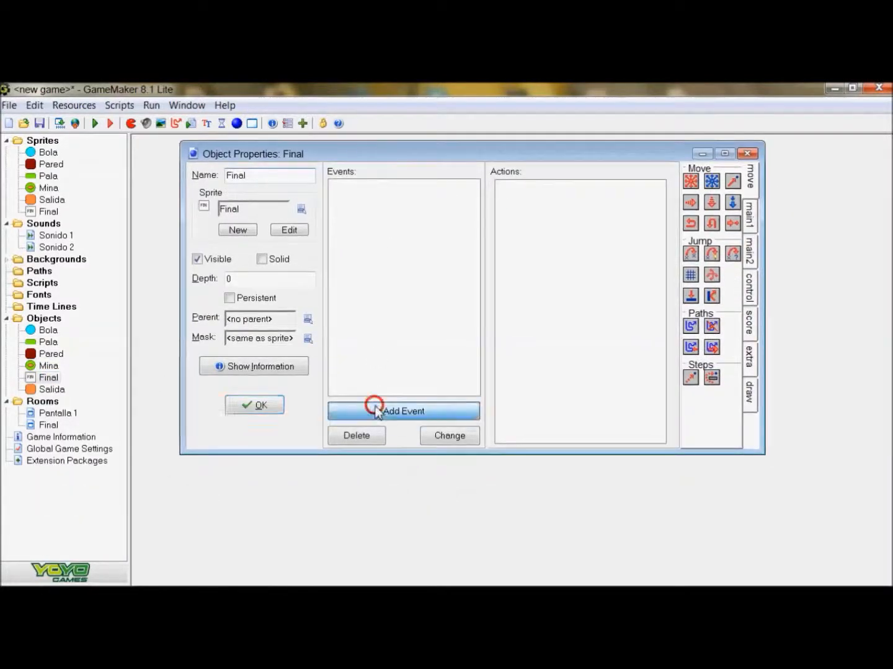
{"action": "left_click", "coordinate": [385, 340]}
{"action": "left_click", "coordinate": [416, 349]}
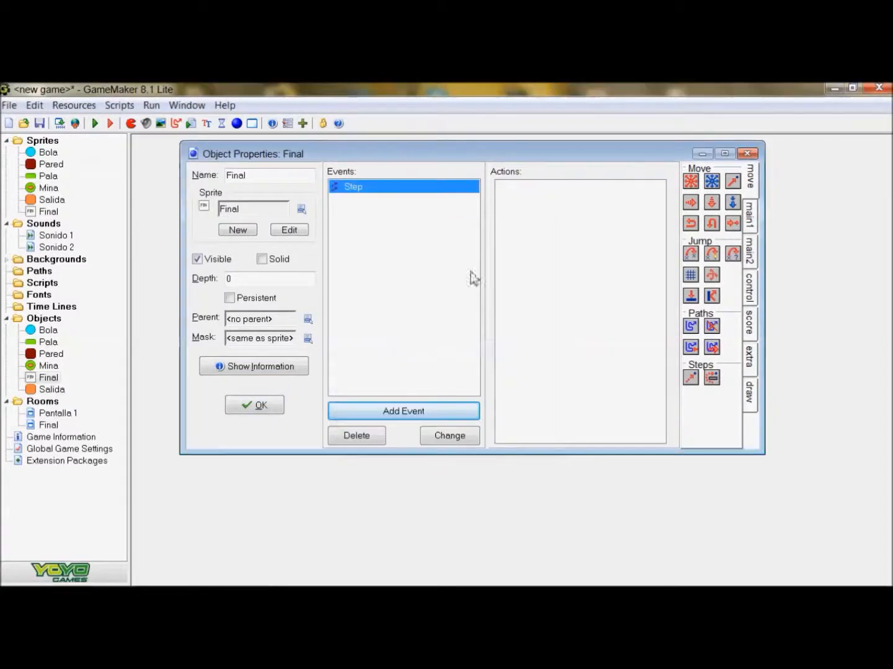
Step: Add a Sleep action of 3000 milliseconds to the Final object's Step event, leaving redraw set to true
{"action": "left_click", "coordinate": [749, 214]}
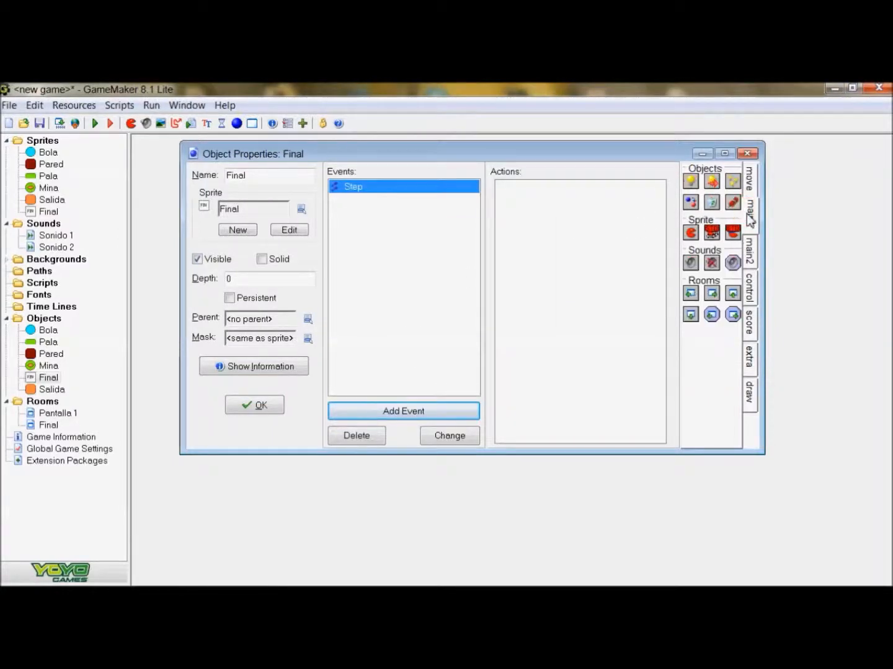
{"action": "left_click", "coordinate": [749, 251]}
{"action": "left_click_drag", "start_coordinate": [711, 182], "coordinate": [538, 254]}
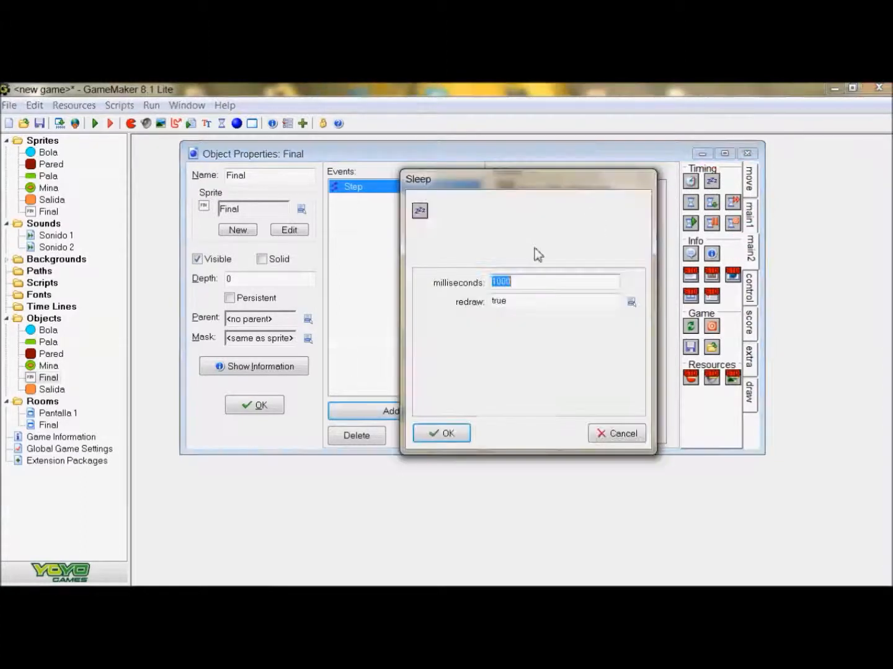
{"action": "left_click", "coordinate": [494, 281]}
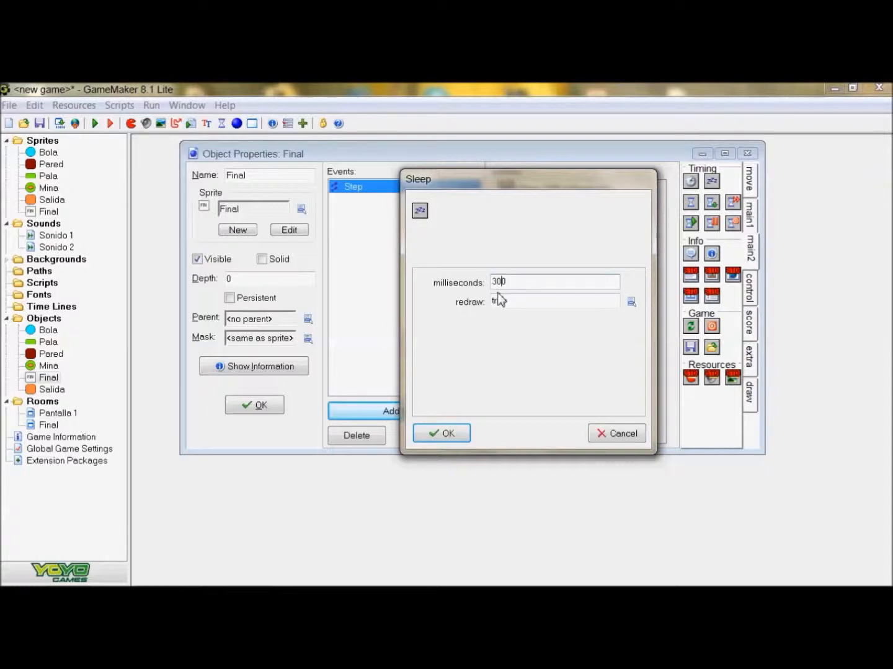
{"action": "left_click", "coordinate": [458, 433]}
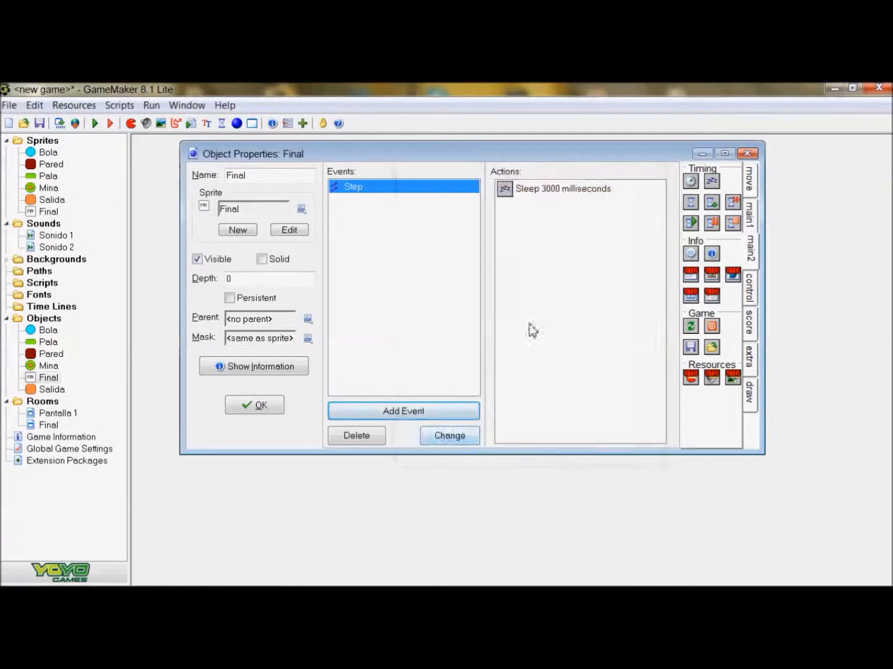
Step: Add an End Game action after the Sleep action in the Final object's Step event and accept the object's properties
{"action": "left_click", "coordinate": [754, 286]}
{"action": "left_click", "coordinate": [751, 247]}
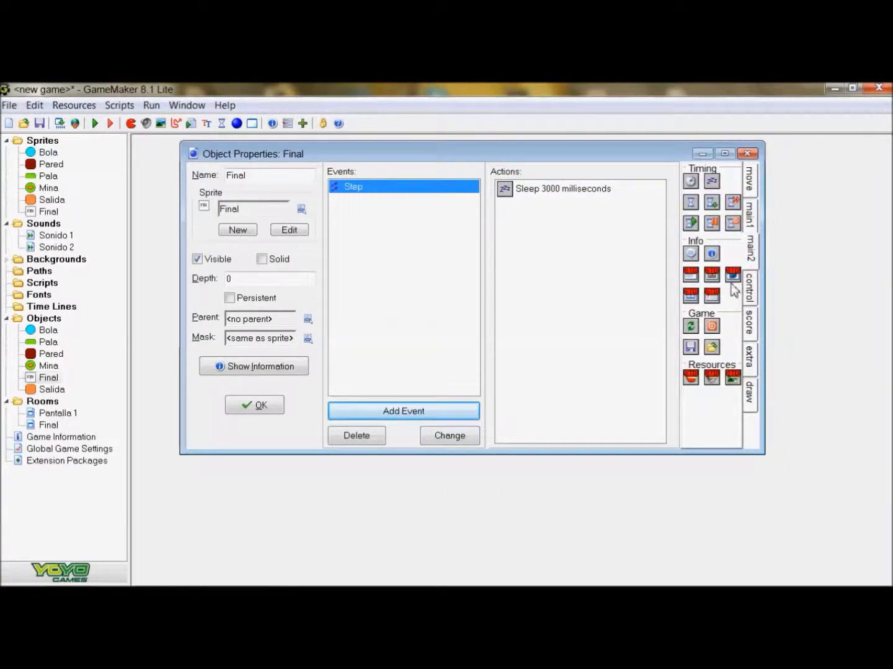
{"action": "left_click_drag", "start_coordinate": [711, 326], "coordinate": [606, 253]}
{"action": "left_click", "coordinate": [254, 405]}
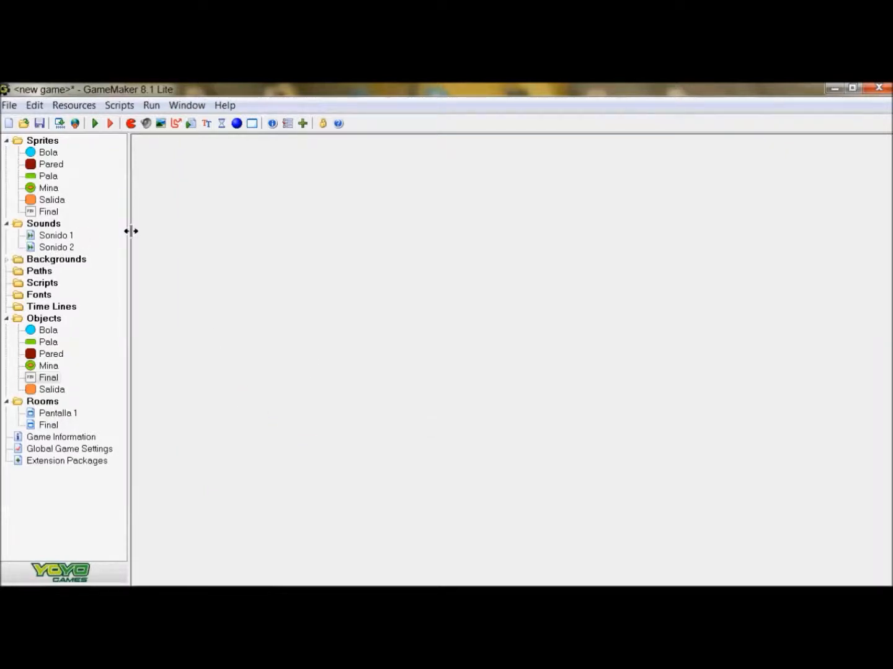
Step: In room Pantalla 1, place Pared blocks along all four edges, leaving a ten-cell gap in the middle of the bottom edge
{"action": "left_click", "coordinate": [45, 416]}
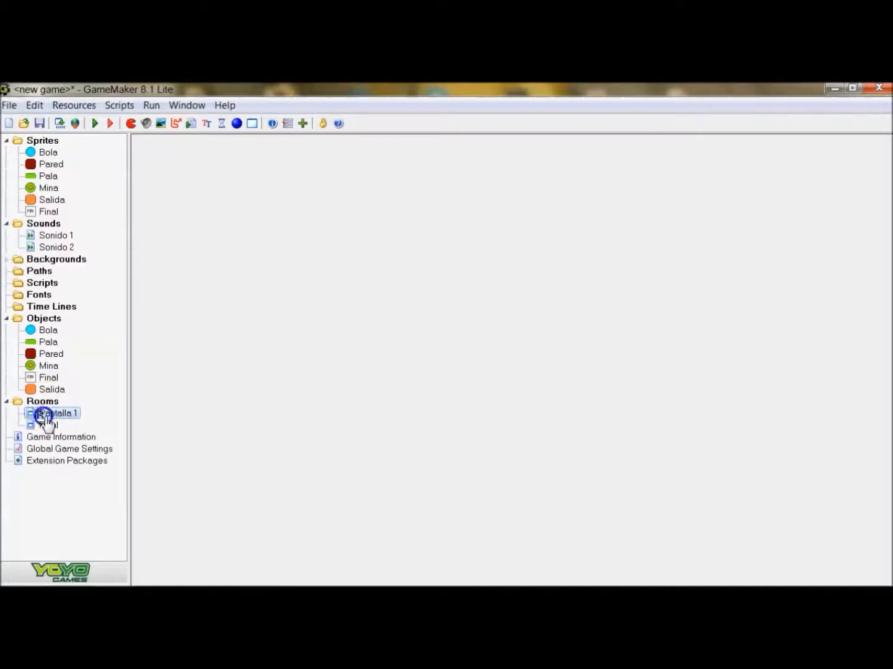
{"action": "right_click", "coordinate": [46, 418]}
{"action": "left_click", "coordinate": [92, 534]}
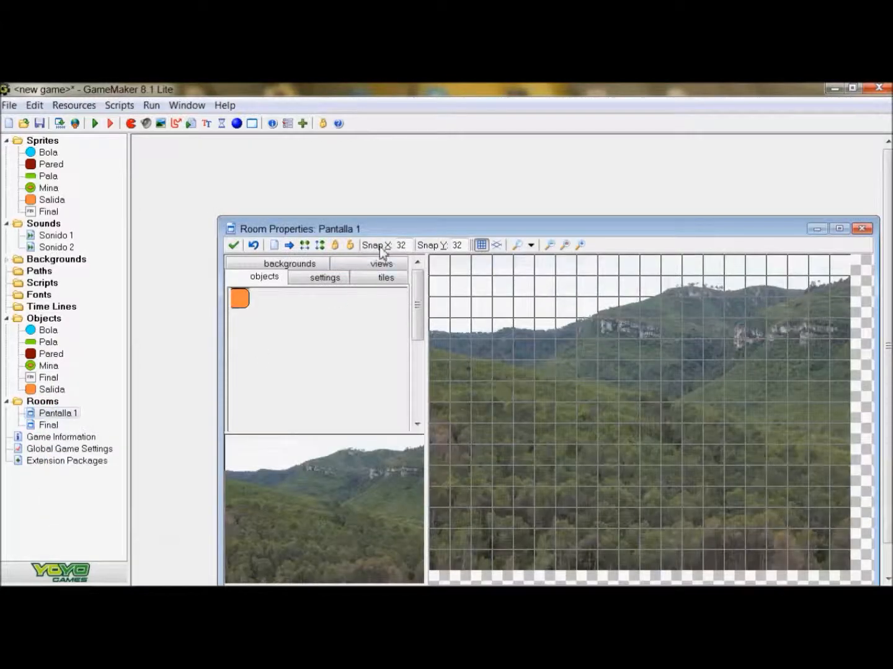
{"action": "left_click_drag", "start_coordinate": [383, 230], "coordinate": [360, 156]}
{"action": "left_click", "coordinate": [215, 225]}
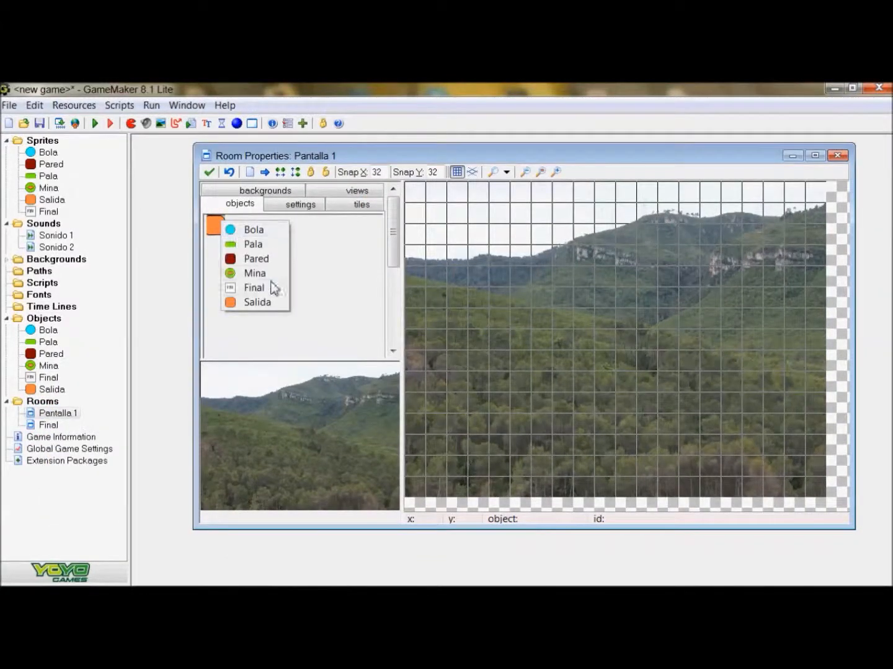
{"action": "left_click", "coordinate": [269, 260]}
{"action": "left_click", "coordinate": [414, 195]}
{"action": "mouse_move", "coordinate": [449, 194]}
{"action": "left_mouse_down", "text": "shift"}
{"action": "mouse_move", "coordinate": [729, 201]}
{"action": "mouse_move", "coordinate": [795, 194]}
{"action": "mouse_move", "coordinate": [818, 215]}
{"action": "mouse_move", "coordinate": [818, 259]}
{"action": "left_mouse_up", "text": "shift"}
{"action": "mouse_move", "coordinate": [815, 303]}
{"action": "left_mouse_down", "text": "shift"}
{"action": "mouse_move", "coordinate": [816, 476]}
{"action": "mouse_move", "coordinate": [803, 494]}
{"action": "mouse_move", "coordinate": [750, 493]}
{"action": "left_mouse_up", "text": "shift"}
{"action": "left_click_drag", "start_coordinate": [420, 489], "coordinate": [480, 488], "text": "shift"}
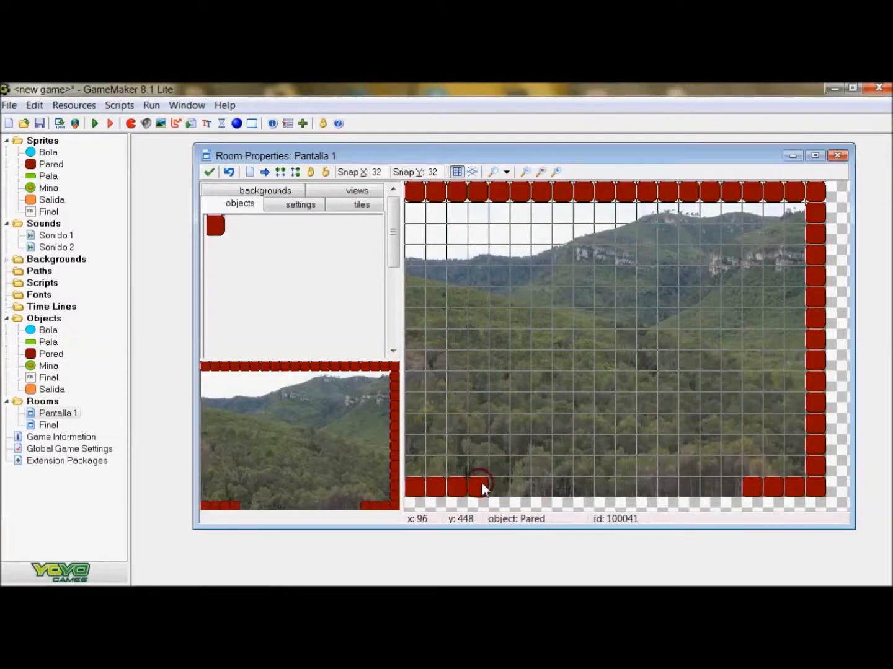
{"action": "mouse_move", "coordinate": [411, 432]}
{"action": "left_mouse_down", "text": "shift"}
{"action": "mouse_move", "coordinate": [412, 213]}
{"action": "mouse_move", "coordinate": [414, 369]}
{"action": "mouse_move", "coordinate": [439, 403]}
{"action": "left_mouse_up", "text": "shift"}
{"action": "left_click", "coordinate": [500, 487]}
{"action": "left_click", "coordinate": [727, 486]}
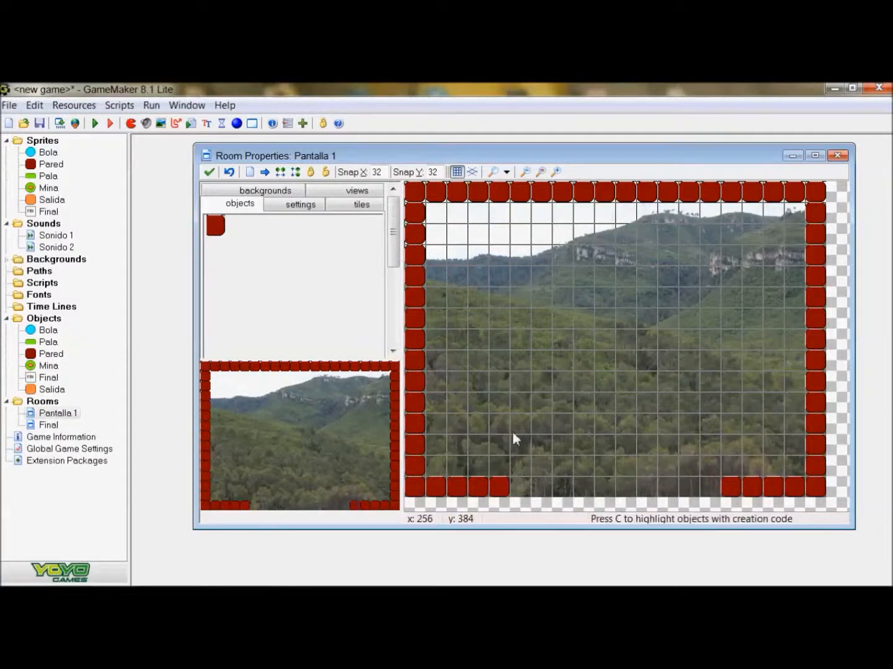
Step: Fill the gap in the bottom wall of Pantalla 1 with a row of ten Salida blocks
{"action": "left_click", "coordinate": [221, 221]}
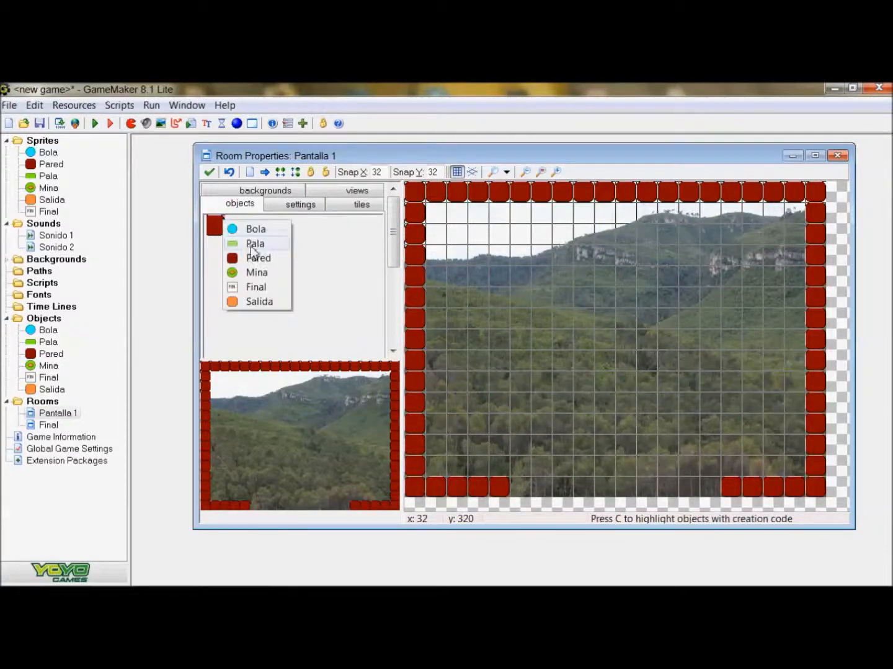
{"action": "left_click", "coordinate": [256, 288]}
{"action": "left_click", "coordinate": [214, 225]}
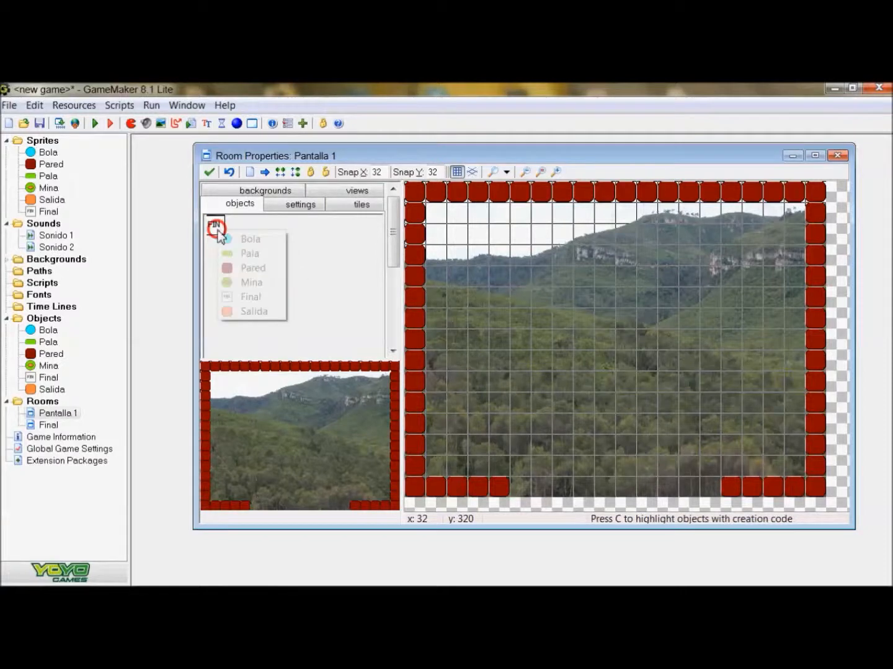
{"action": "left_click", "coordinate": [252, 303]}
{"action": "left_click", "coordinate": [519, 487]}
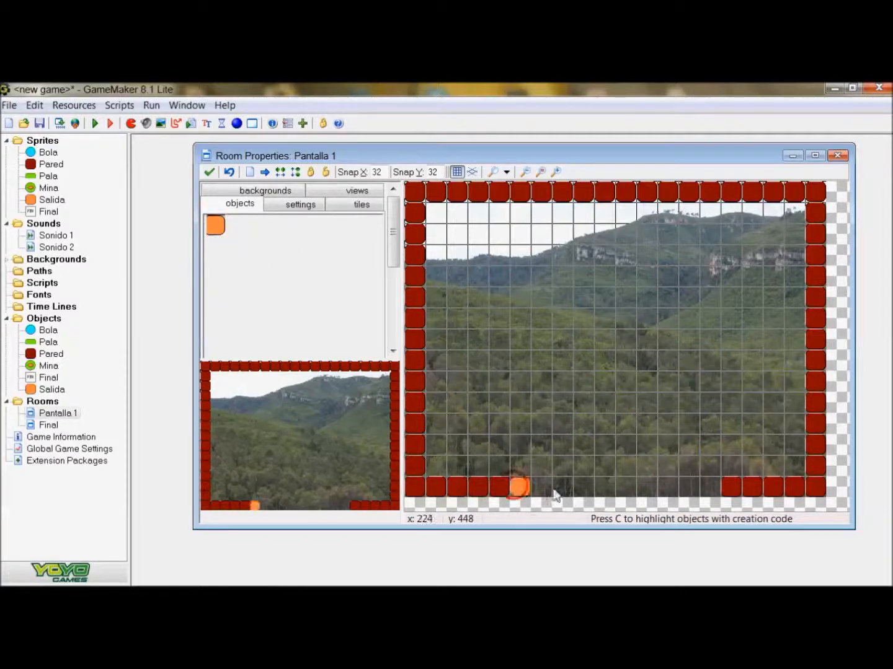
{"action": "left_click", "coordinate": [540, 487]}
{"action": "left_click", "coordinate": [561, 487]}
{"action": "left_click", "coordinate": [583, 486]}
{"action": "left_click", "coordinate": [601, 488]}
{"action": "left_click", "coordinate": [623, 488]}
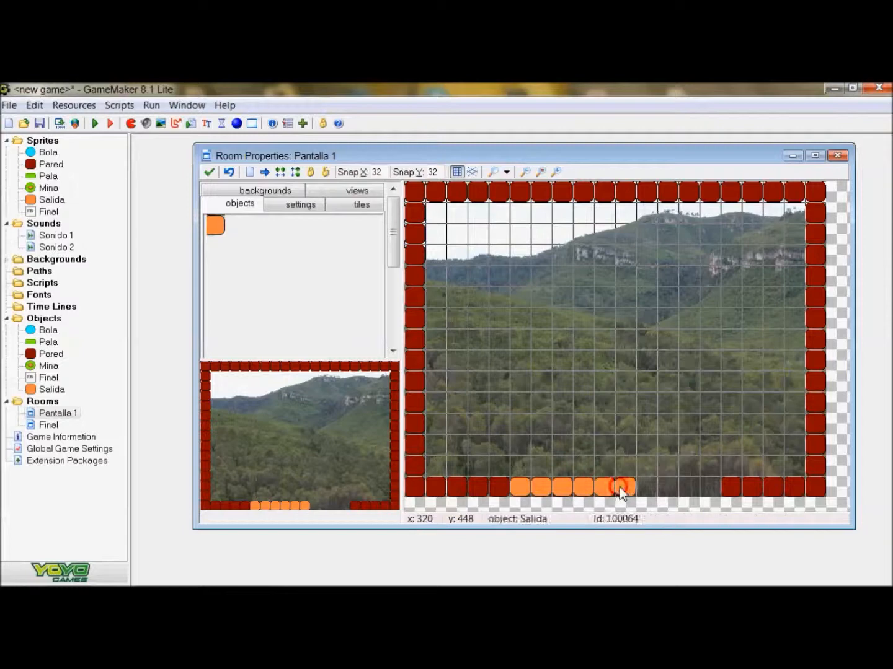
{"action": "left_click", "coordinate": [646, 488]}
{"action": "left_click", "coordinate": [667, 488]}
{"action": "left_click", "coordinate": [684, 489]}
{"action": "left_click", "coordinate": [706, 487]}
Step: Place one Pala just above the left end of the Salida row and one Bola near the room's upper-left corner
{"action": "left_click", "coordinate": [214, 225]}
{"action": "left_click", "coordinate": [247, 251]}
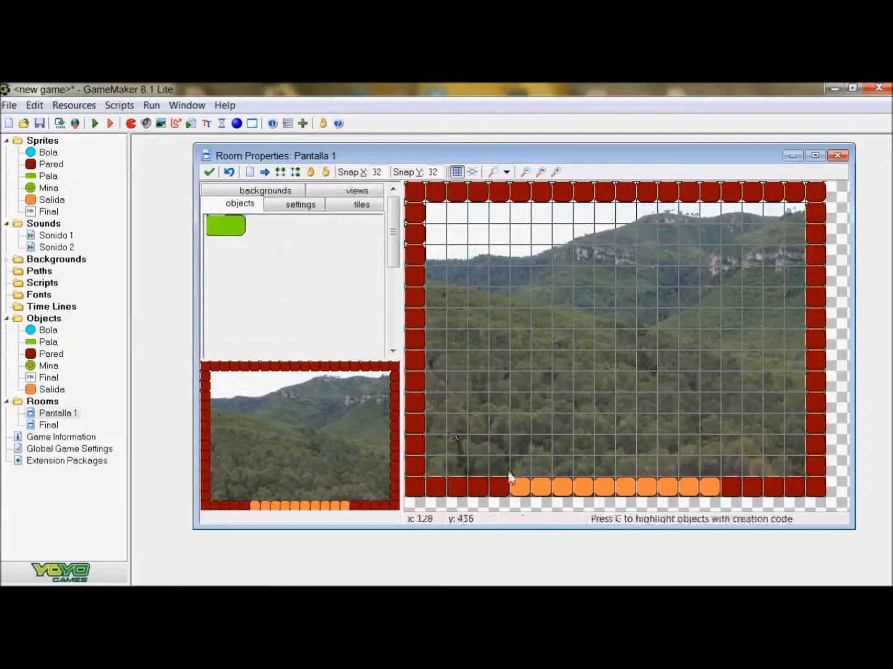
{"action": "left_click", "coordinate": [509, 466]}
{"action": "left_click", "coordinate": [226, 225]}
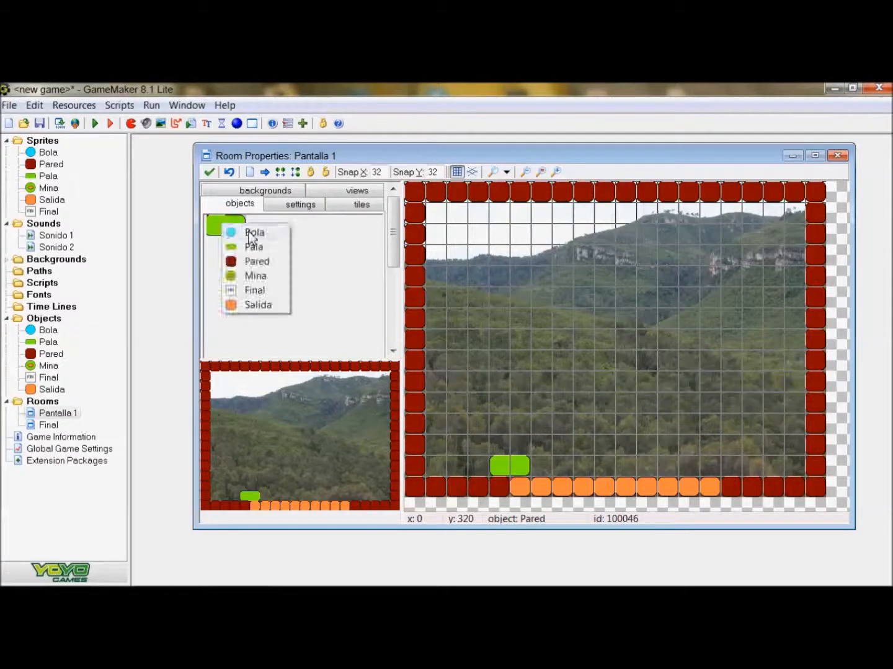
{"action": "left_click", "coordinate": [251, 231]}
{"action": "left_click", "coordinate": [486, 230]}
Step: Scatter ten Mina objects across the middle of Pantalla 1 and accept the room
{"action": "left_click", "coordinate": [215, 224]}
{"action": "left_click", "coordinate": [251, 279]}
{"action": "left_click", "coordinate": [477, 296]}
{"action": "left_click", "coordinate": [646, 255]}
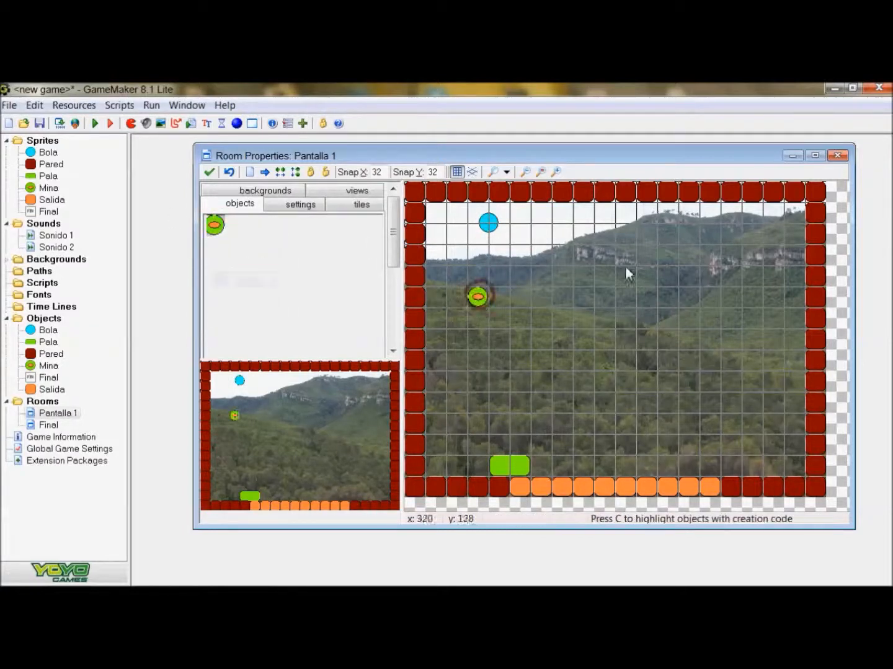
{"action": "left_click", "coordinate": [709, 318]}
{"action": "left_click", "coordinate": [667, 382]}
{"action": "left_click", "coordinate": [584, 318]}
{"action": "left_click", "coordinate": [583, 275]}
{"action": "left_click", "coordinate": [752, 234]}
{"action": "left_click", "coordinate": [555, 365]}
{"action": "left_click", "coordinate": [498, 379]}
{"action": "left_click", "coordinate": [729, 381]}
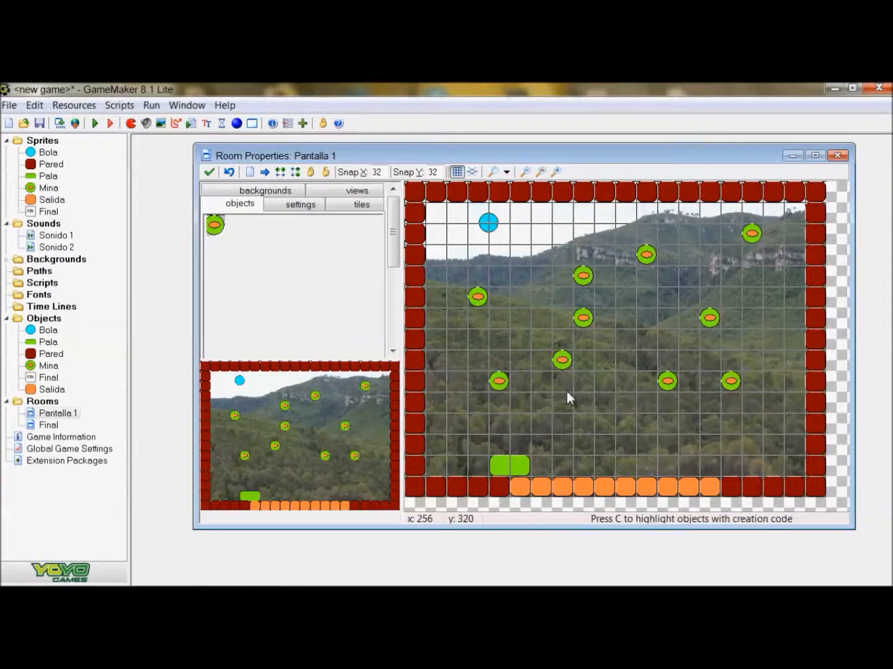
{"action": "left_click", "coordinate": [210, 173]}
Step: Place one Final object in the top-left cell of the Final room and accept the room
{"action": "left_click", "coordinate": [46, 423]}
{"action": "right_click", "coordinate": [46, 424]}
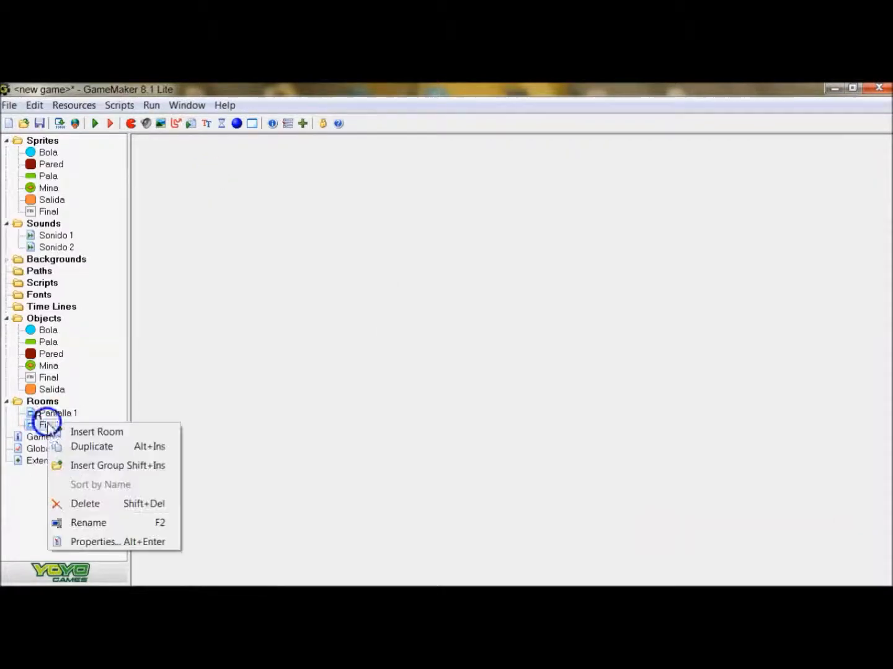
{"action": "left_click", "coordinate": [102, 542]}
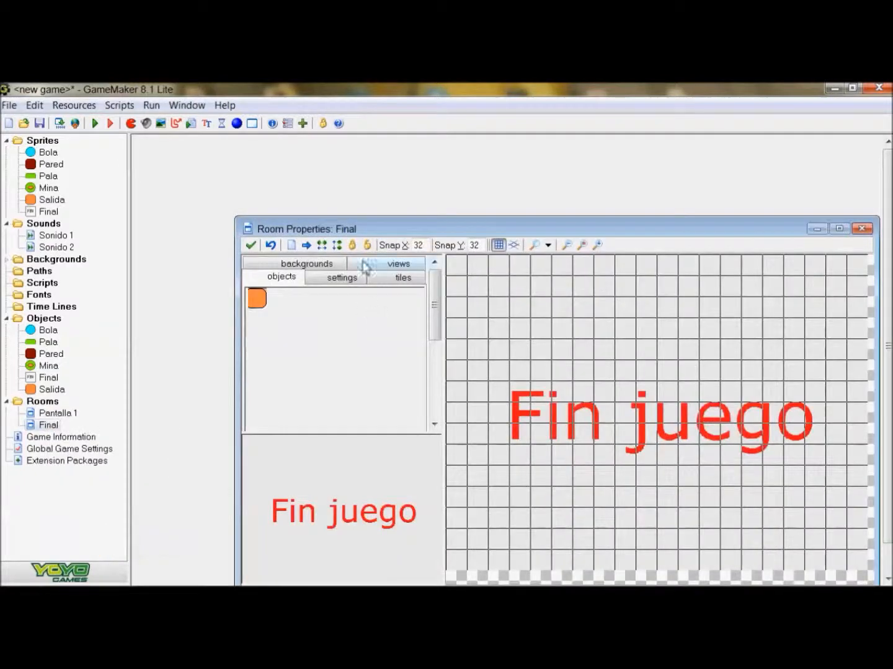
{"action": "left_click_drag", "start_coordinate": [359, 227], "coordinate": [340, 158]}
{"action": "left_click", "coordinate": [235, 241]}
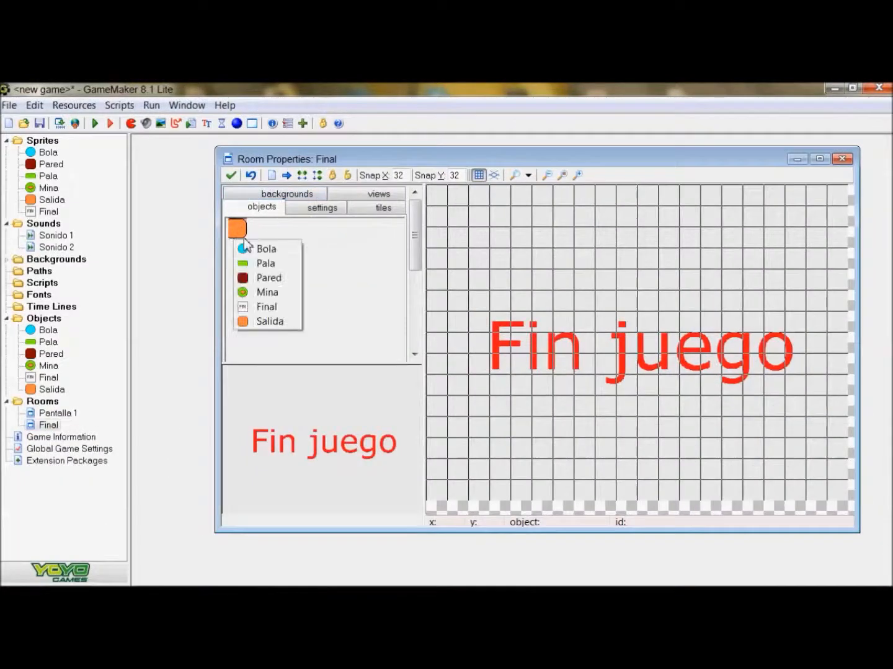
{"action": "left_click", "coordinate": [267, 306]}
{"action": "left_click", "coordinate": [438, 195]}
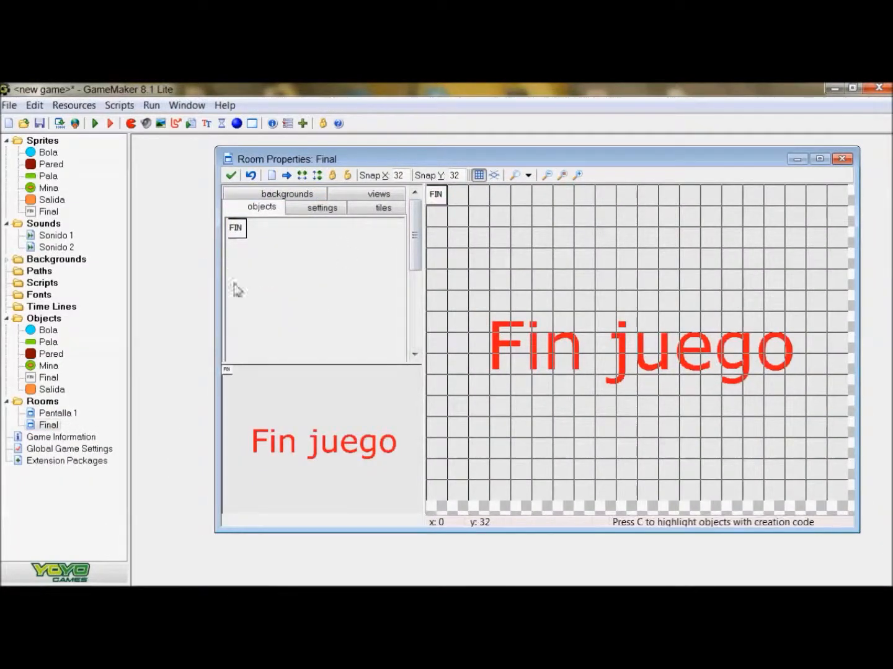
{"action": "left_click", "coordinate": [231, 176]}
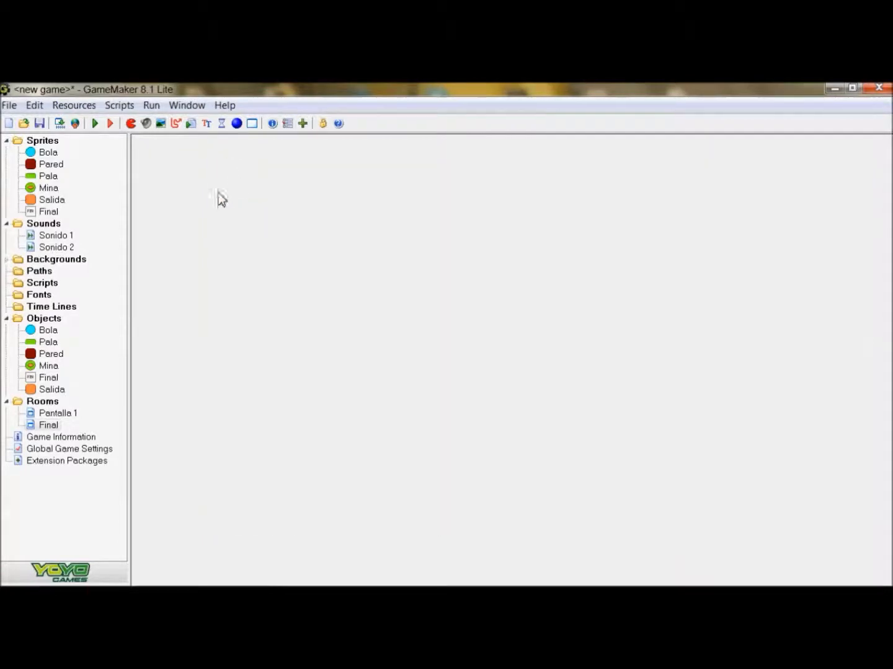
Step: Add a Play Sound action with Sonido 1 at the start of the Bola object's collision event with Pala
{"action": "left_click", "coordinate": [47, 331]}
{"action": "right_click", "coordinate": [47, 331]}
{"action": "left_click", "coordinate": [107, 448]}
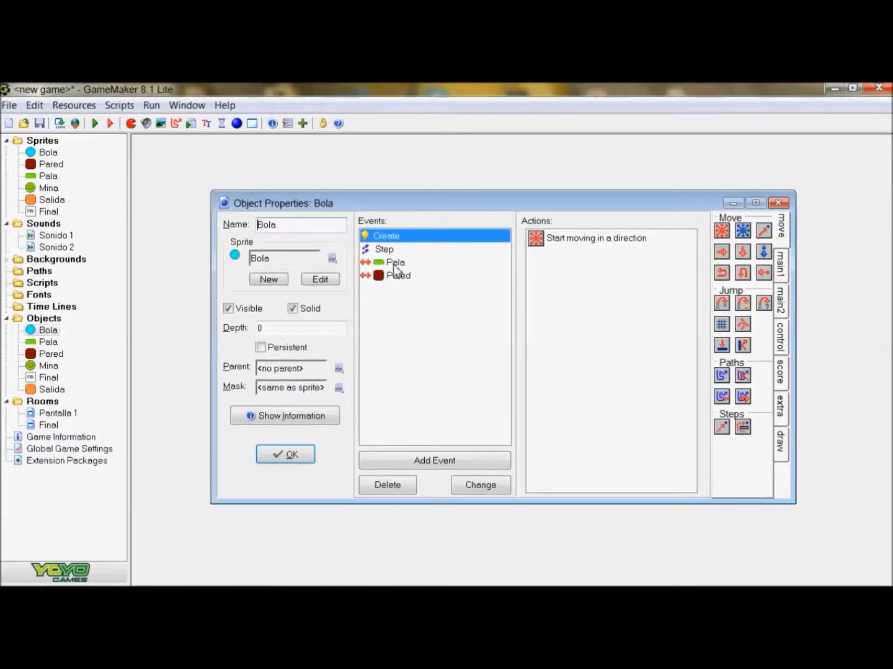
{"action": "left_click", "coordinate": [395, 264]}
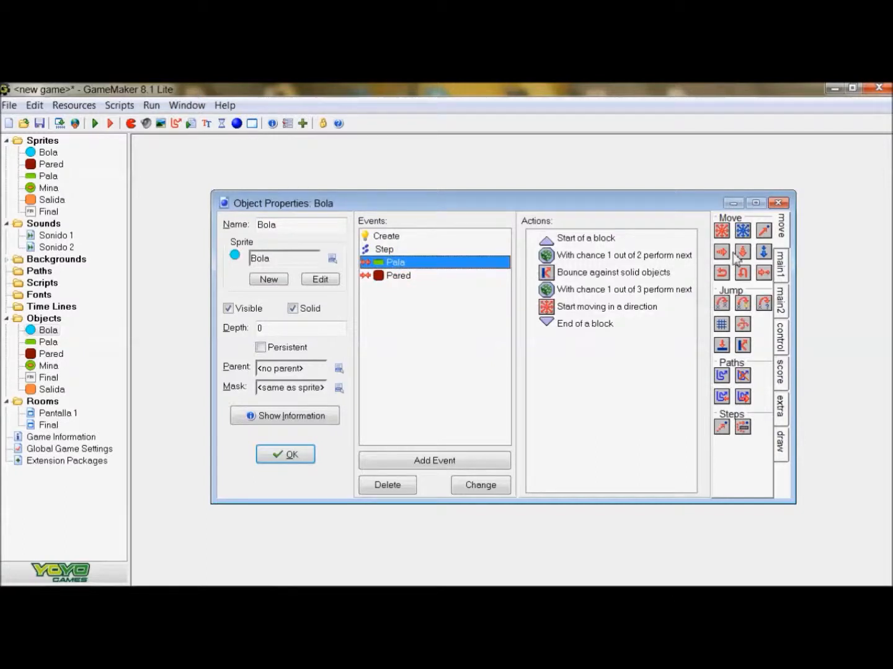
{"action": "left_click", "coordinate": [780, 266]}
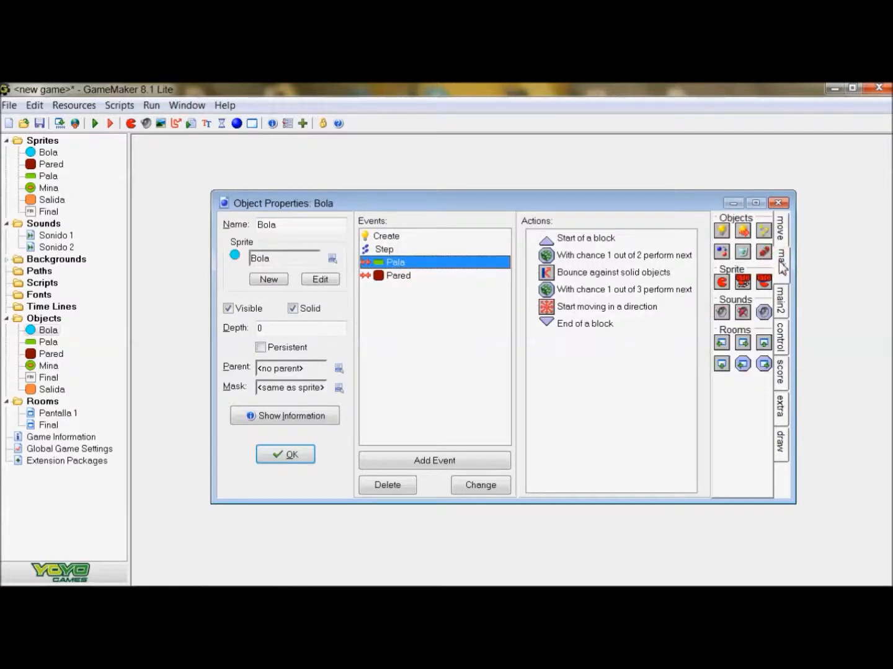
{"action": "left_click_drag", "start_coordinate": [721, 313], "coordinate": [637, 266]}
{"action": "left_click_drag", "start_coordinate": [589, 238], "coordinate": [590, 240]}
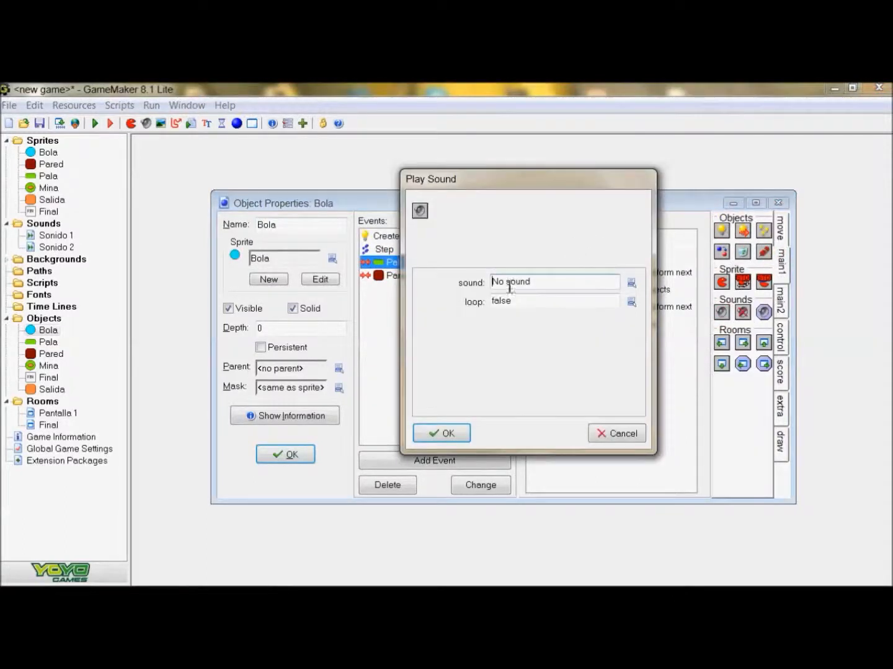
{"action": "left_click", "coordinate": [632, 282]}
{"action": "left_click", "coordinate": [671, 309]}
{"action": "left_click", "coordinate": [440, 433]}
Step: Add a Play Sound action with Sonido 2 at the start of Bola's collision event with Pared and accept the object's properties
{"action": "left_click", "coordinate": [496, 276]}
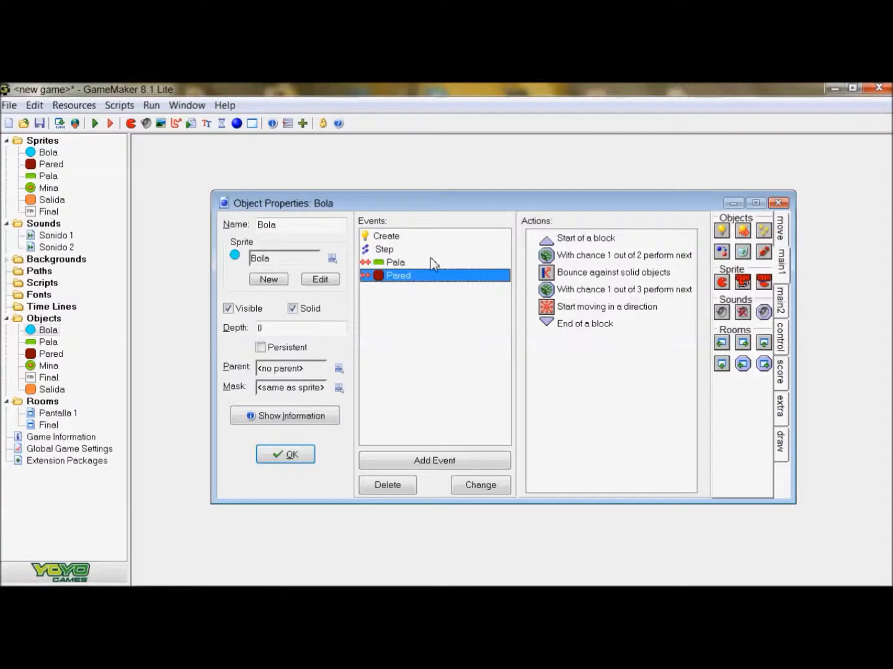
{"action": "left_click", "coordinate": [433, 263]}
{"action": "left_click", "coordinate": [437, 276]}
{"action": "left_click", "coordinate": [783, 301]}
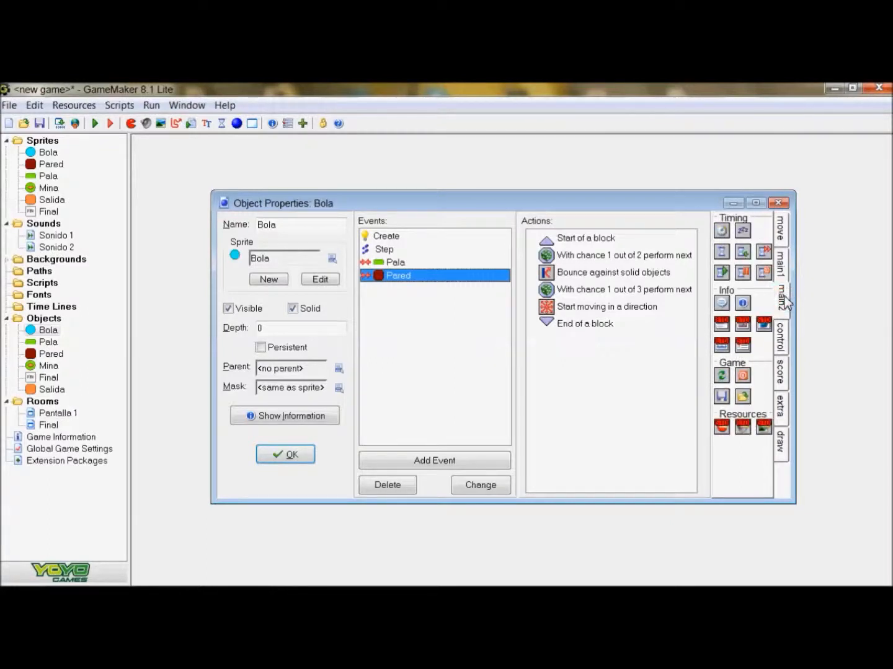
{"action": "left_click", "coordinate": [783, 263]}
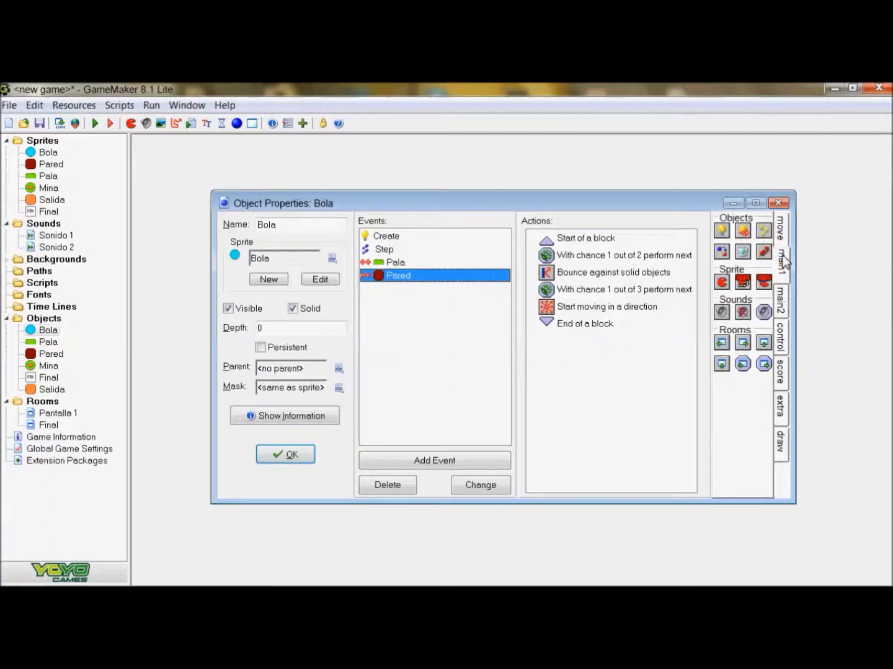
{"action": "left_click_drag", "start_coordinate": [722, 314], "coordinate": [568, 247]}
{"action": "left_click", "coordinate": [630, 282]}
{"action": "left_click", "coordinate": [680, 323]}
{"action": "left_click", "coordinate": [441, 433]}
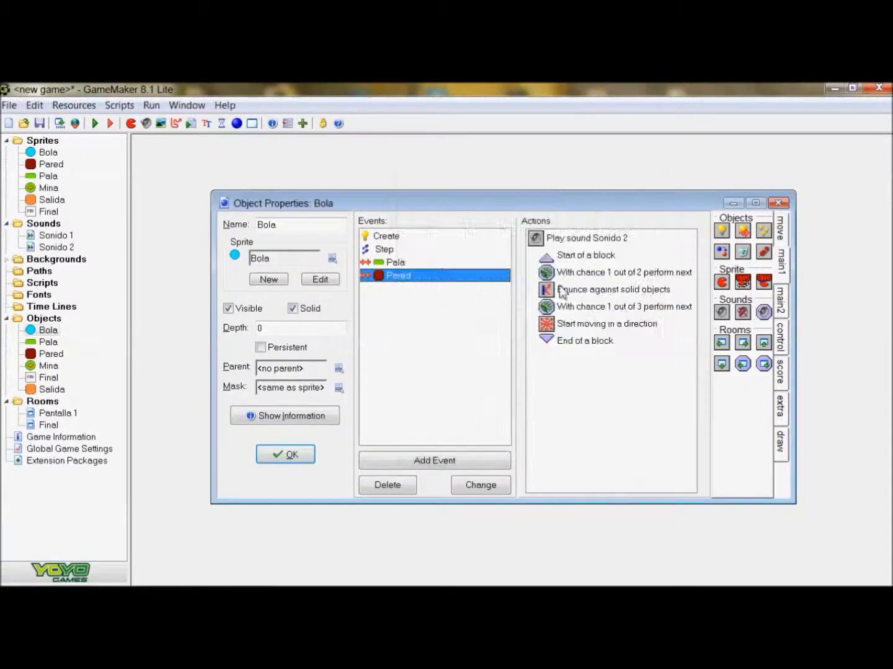
{"action": "left_click", "coordinate": [295, 448]}
Step: Review the Bola object's list of events and accept its properties
{"action": "right_click", "coordinate": [41, 332]}
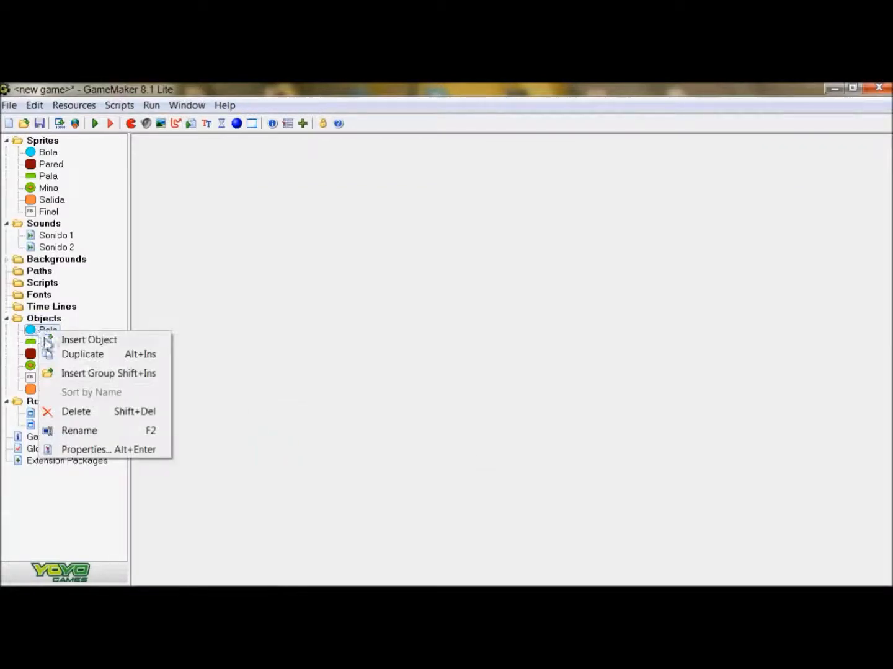
{"action": "left_click", "coordinate": [75, 450]}
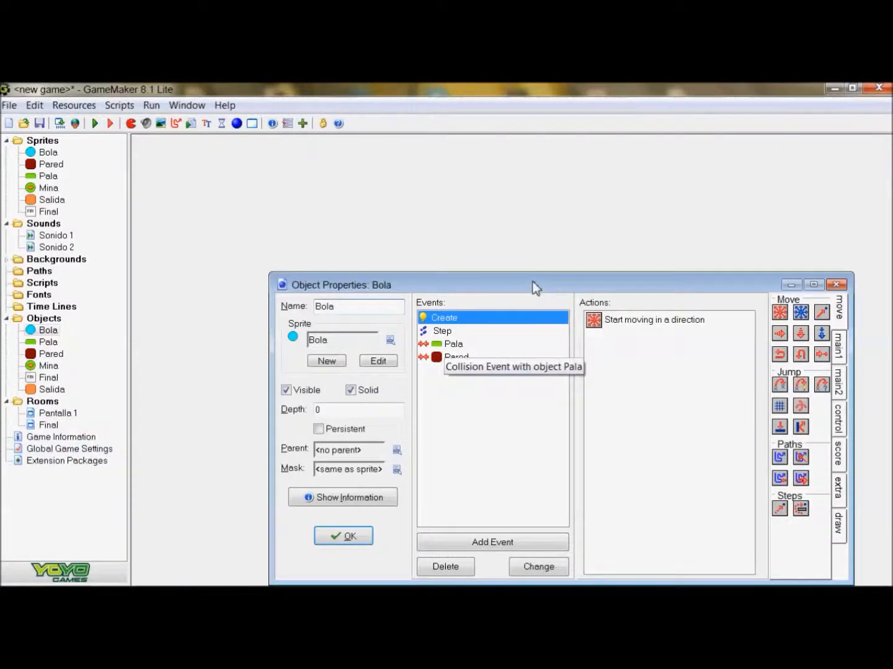
{"action": "left_click_drag", "start_coordinate": [532, 282], "coordinate": [447, 166]}
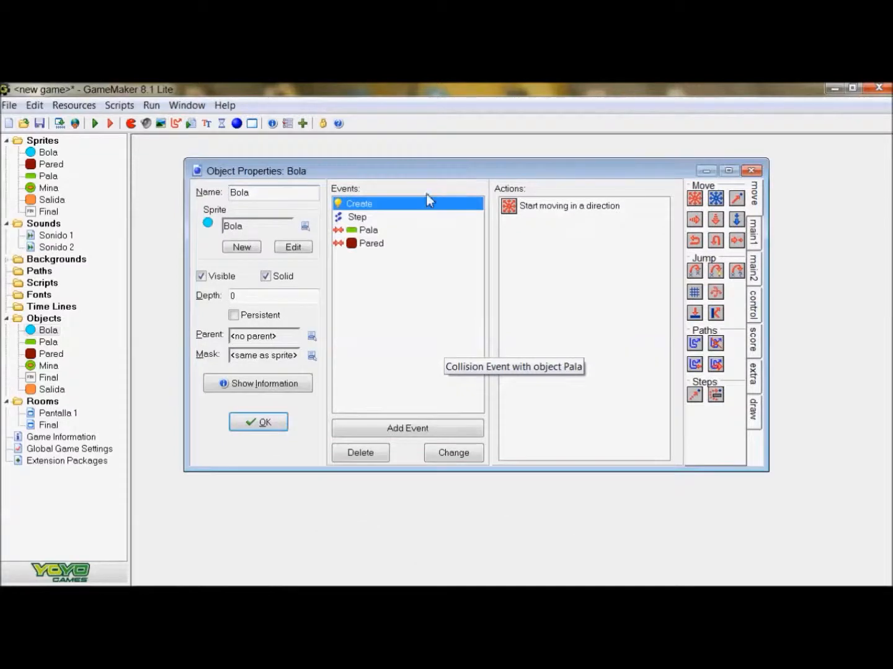
{"action": "left_click", "coordinate": [260, 422]}
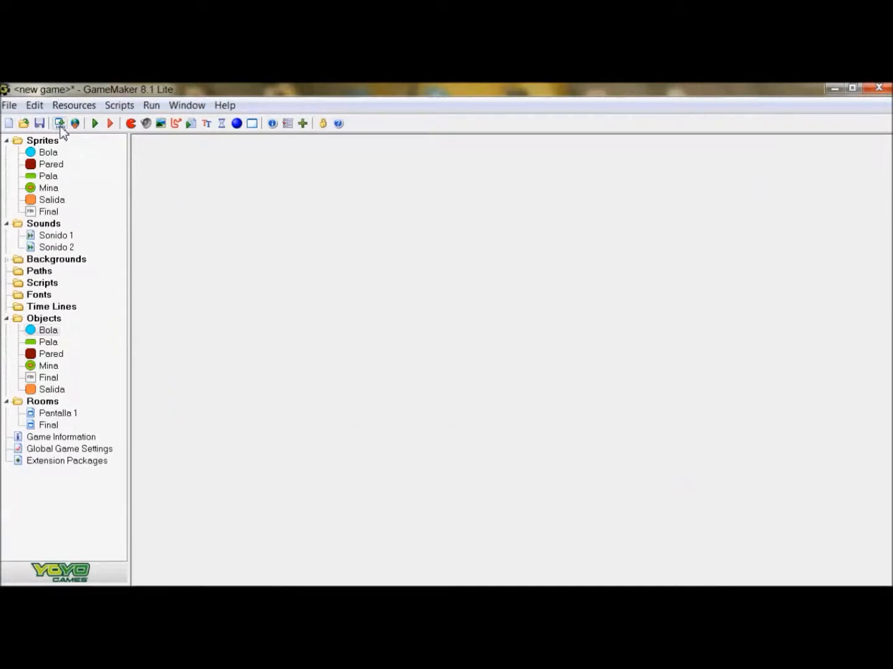
Step: Test the game by running it normally, and quit back to the editor
{"action": "left_click", "coordinate": [155, 109]}
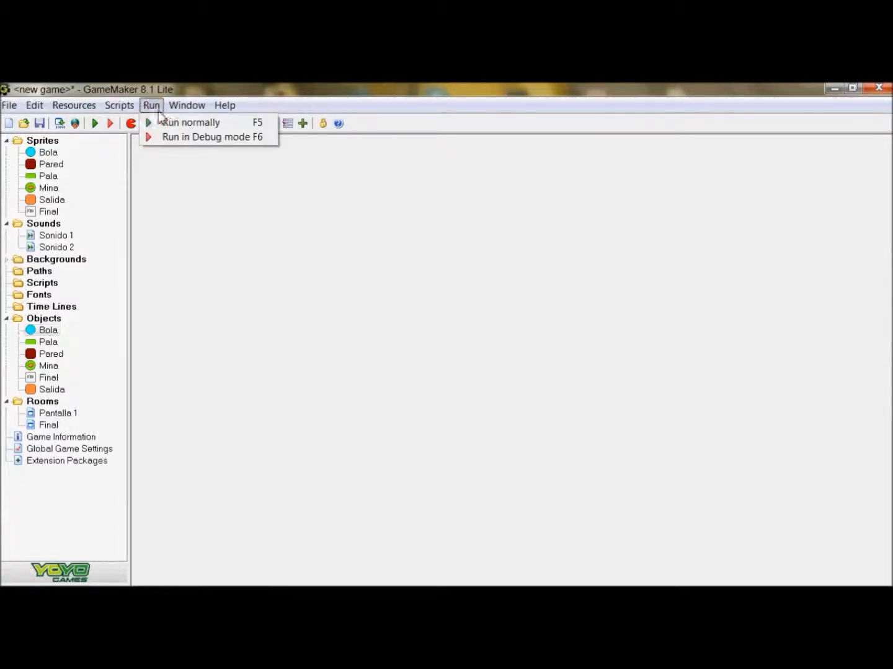
{"action": "left_click", "coordinate": [174, 124]}
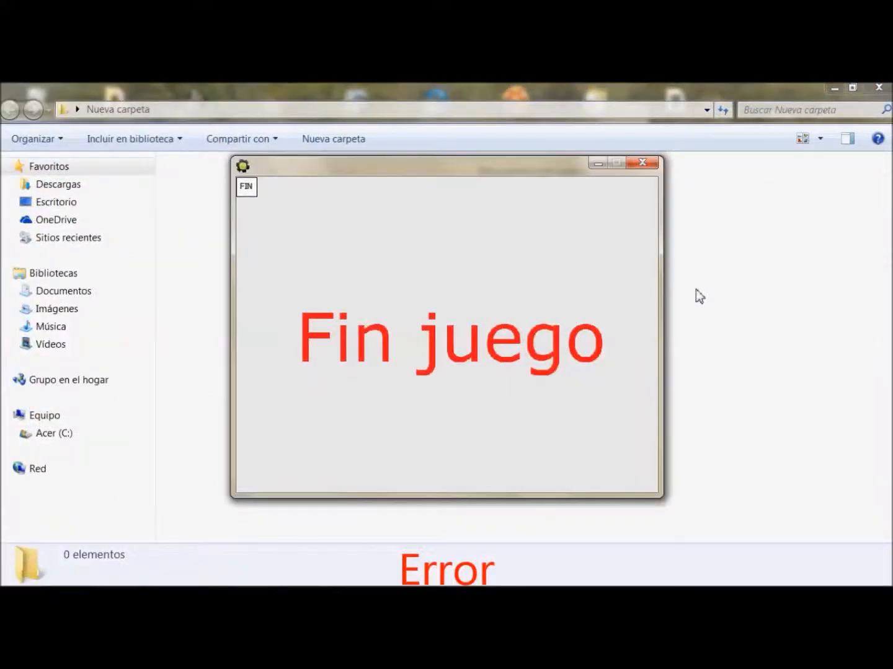
{"action": "key", "text": "Escape"}
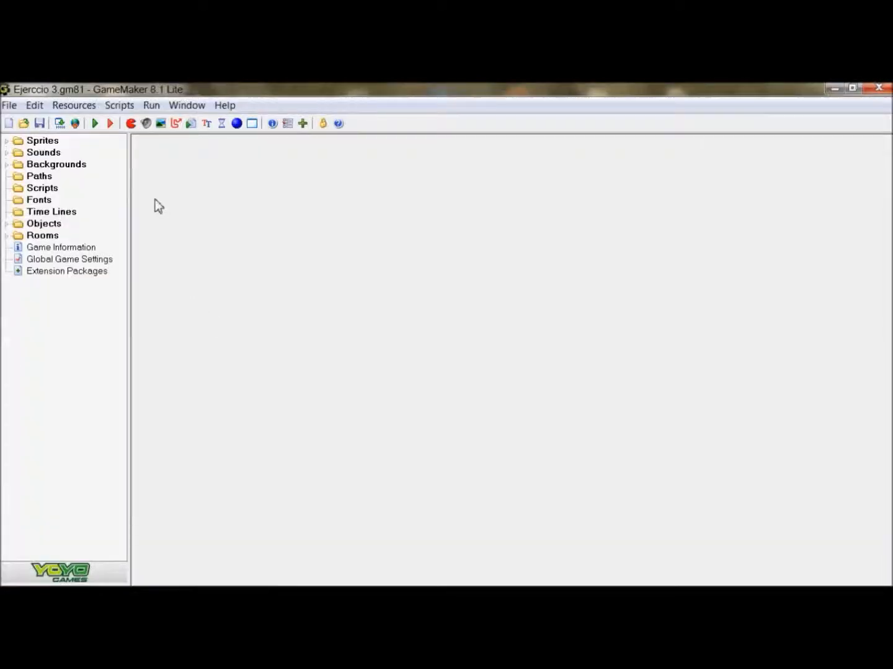
Step: In Bola's Step event, set the instance count test to check the Mina object
{"action": "left_click", "coordinate": [6, 223]}
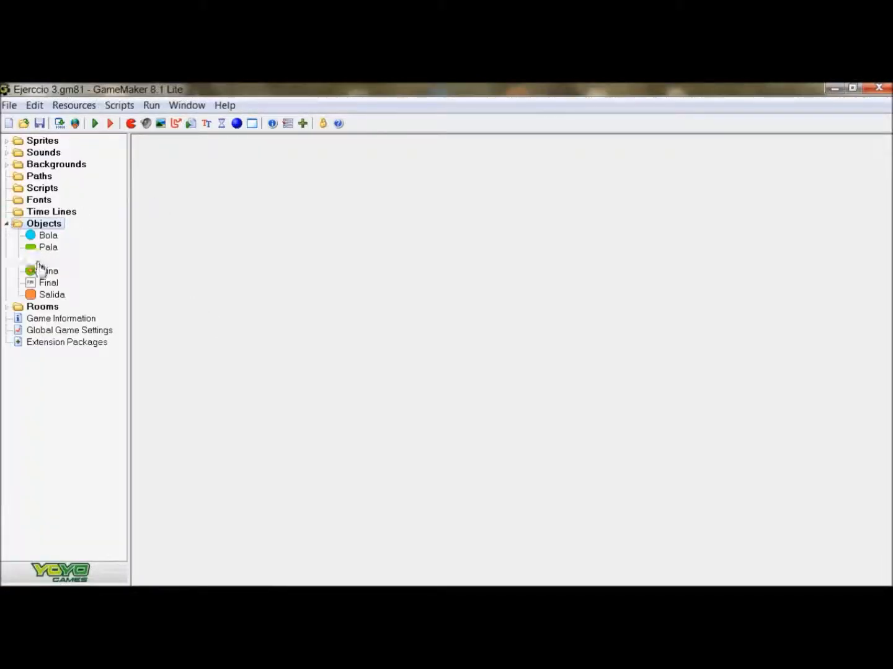
{"action": "right_click", "coordinate": [45, 241]}
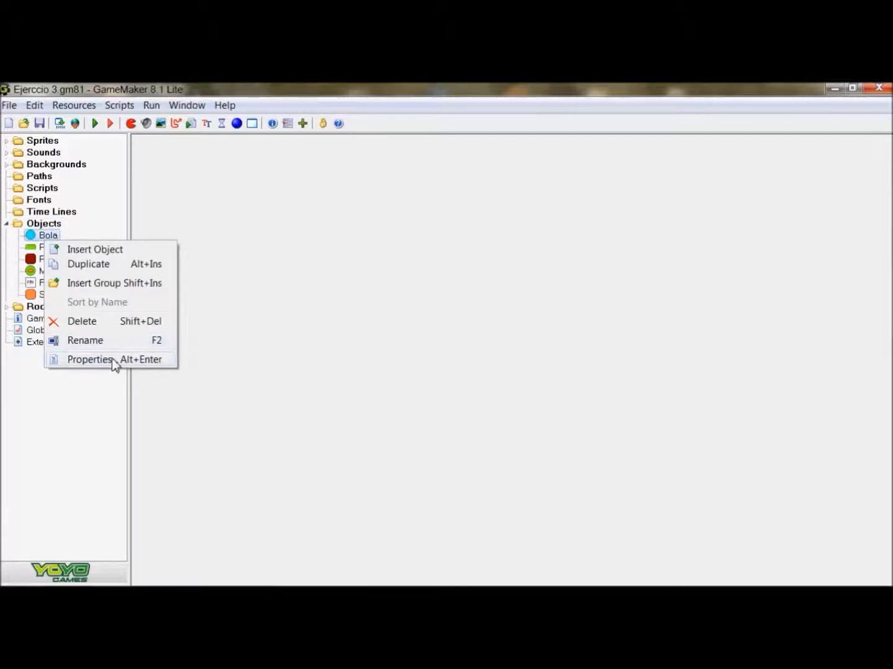
{"action": "left_click", "coordinate": [91, 360]}
{"action": "left_click", "coordinate": [379, 262]}
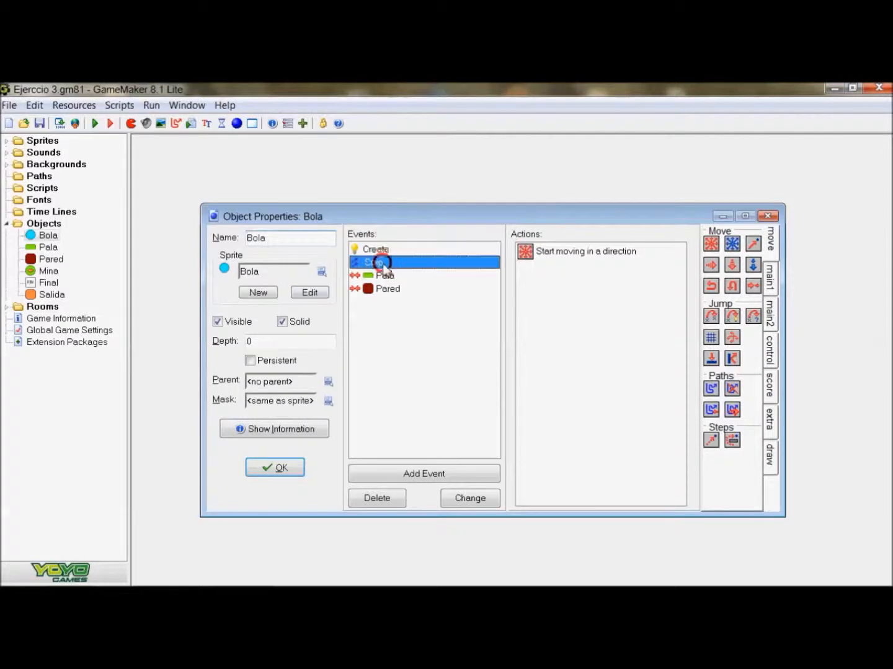
{"action": "left_click", "coordinate": [583, 254]}
{"action": "right_click", "coordinate": [581, 254]}
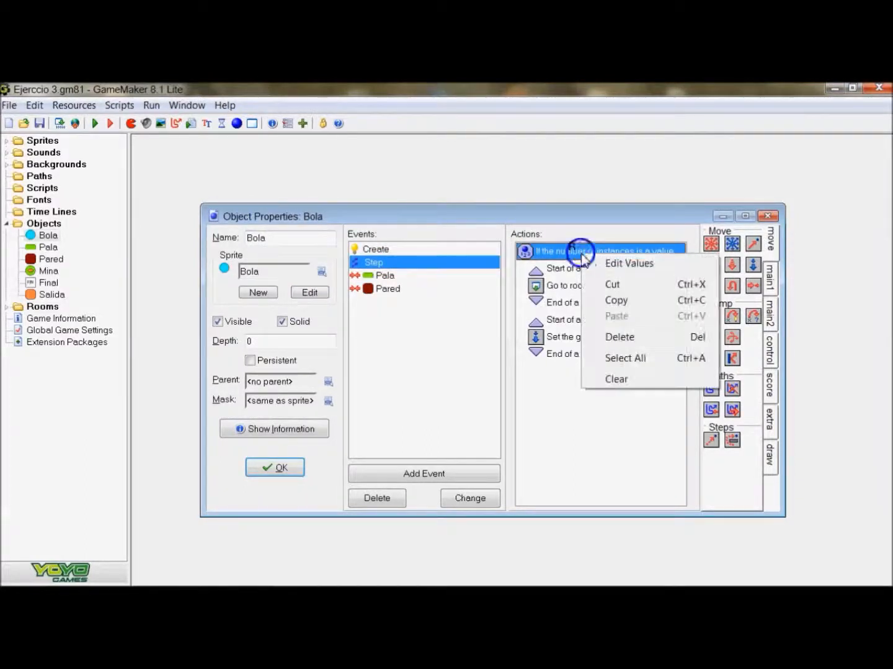
{"action": "left_click", "coordinate": [607, 261]}
{"action": "left_click", "coordinate": [549, 290]}
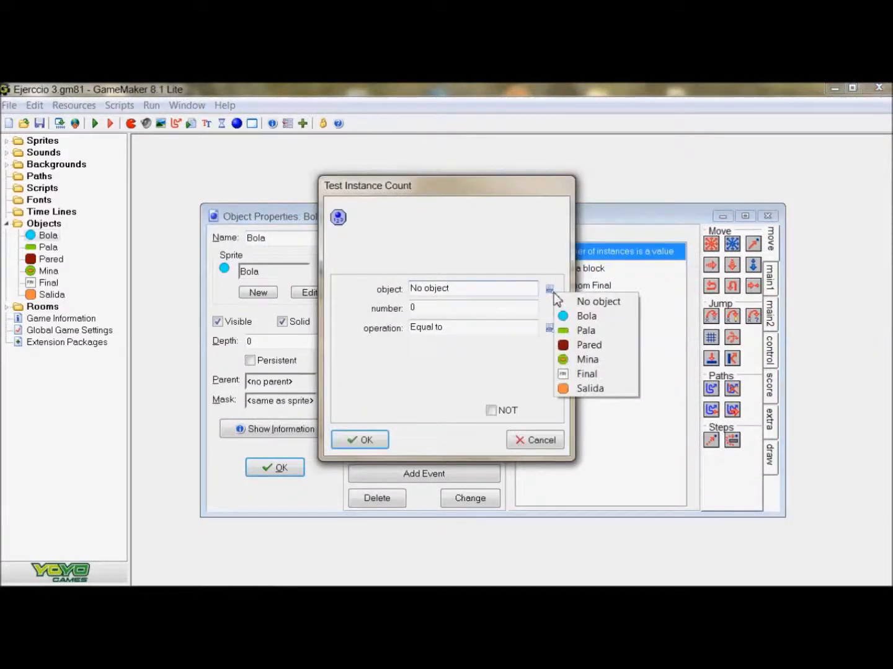
{"action": "left_click", "coordinate": [592, 360]}
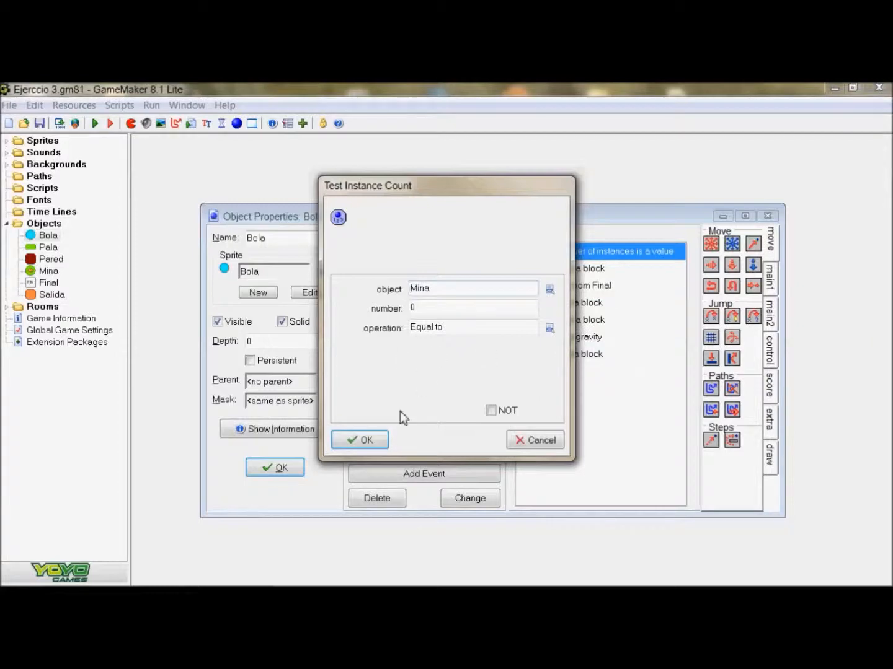
{"action": "left_click", "coordinate": [371, 441]}
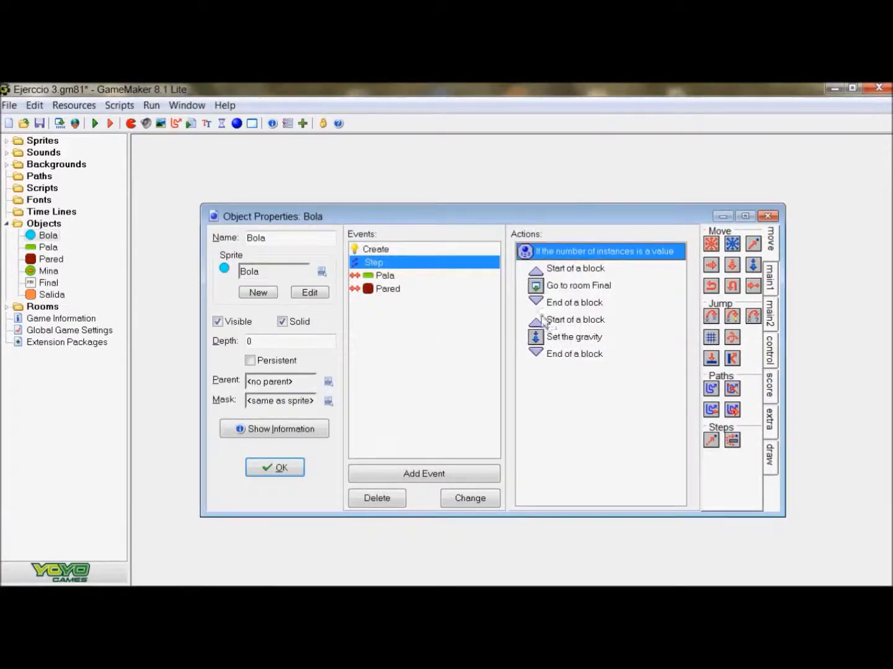
Step: Add a collision event with Mina to the Bola object
{"action": "left_click", "coordinate": [407, 276]}
{"action": "left_click", "coordinate": [399, 290]}
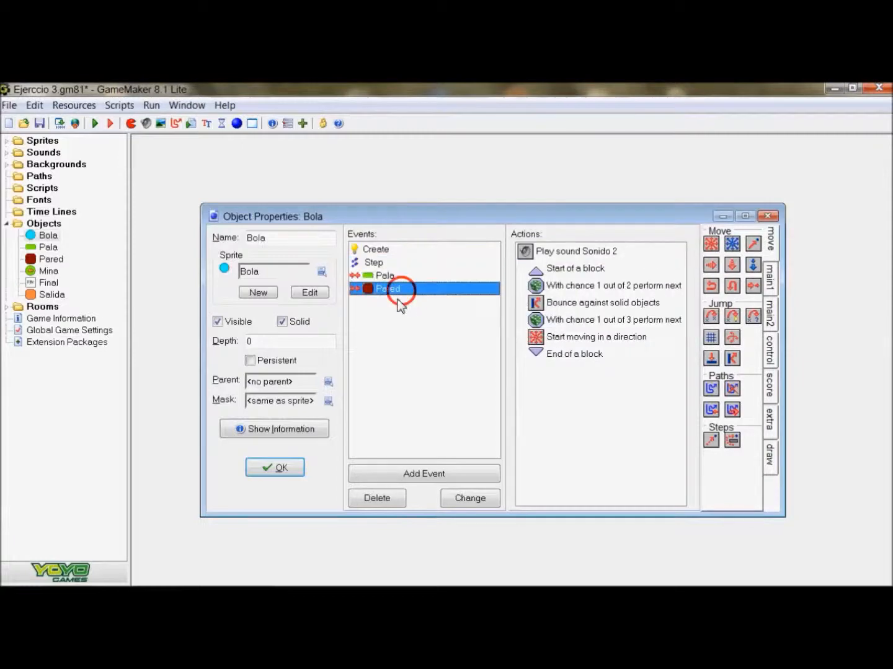
{"action": "left_click", "coordinate": [399, 476]}
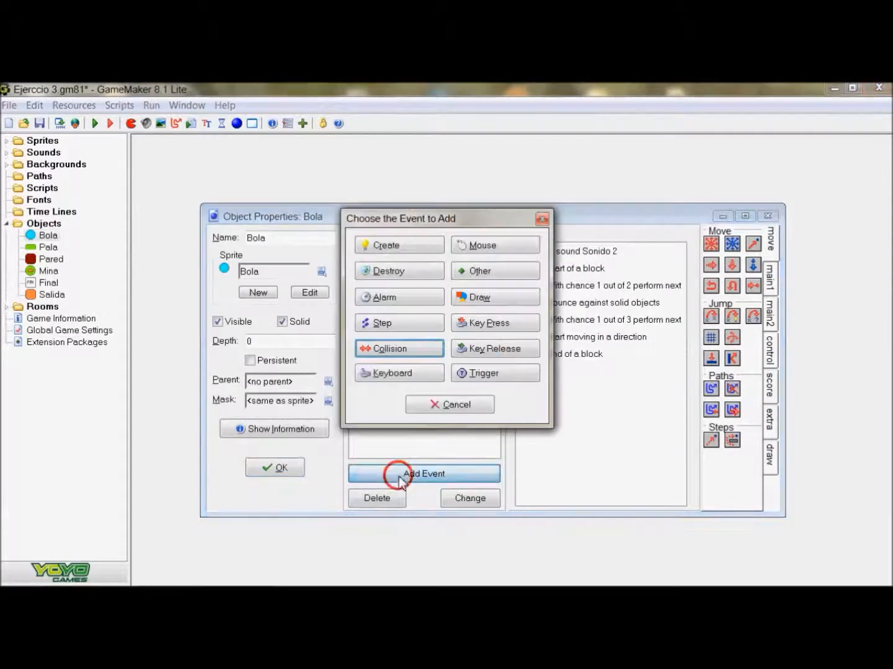
{"action": "left_click", "coordinate": [399, 348]}
{"action": "left_click", "coordinate": [442, 408]}
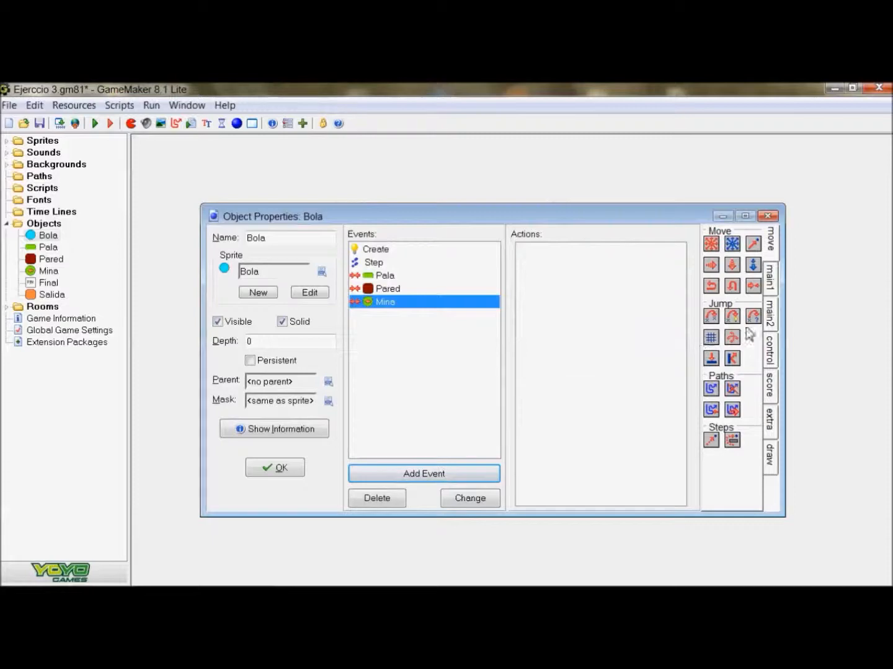
Step: Add a Play Sound action with Sonido 1 to Bola's collision event with Mina
{"action": "left_click", "coordinate": [770, 316]}
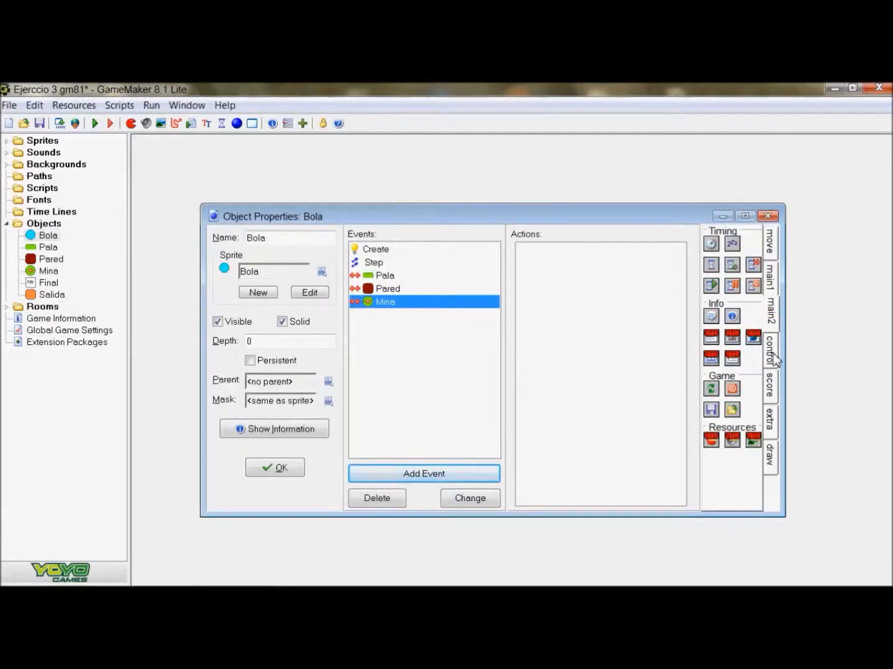
{"action": "left_click", "coordinate": [770, 280]}
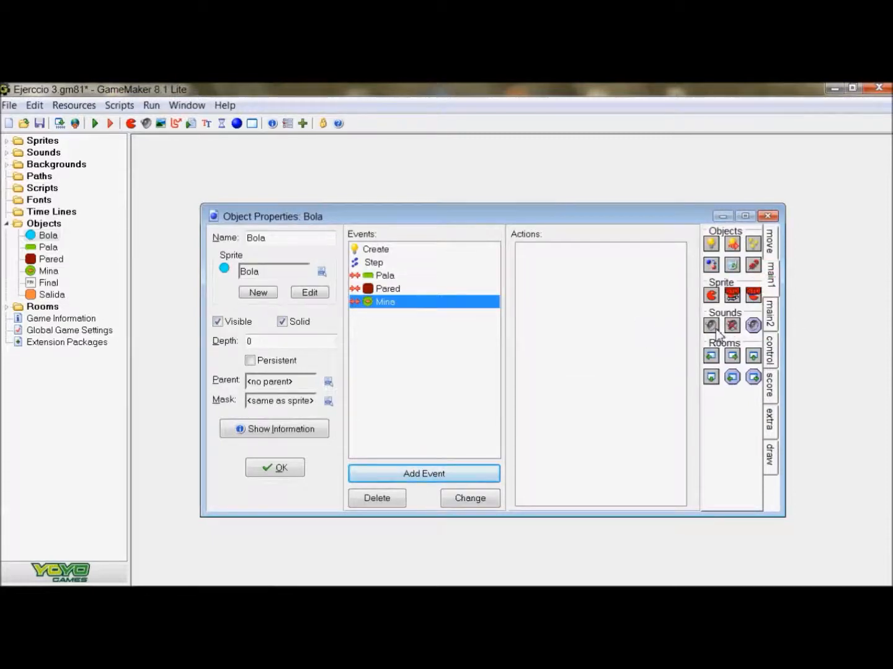
{"action": "left_click_drag", "start_coordinate": [716, 333], "coordinate": [557, 333]}
{"action": "left_click", "coordinate": [550, 288]}
{"action": "left_click", "coordinate": [593, 316]}
{"action": "left_click", "coordinate": [360, 439]}
Step: Add a collision event with Salida to Bola, containing a Different Room action that goes to the Final room
{"action": "left_click", "coordinate": [380, 475]}
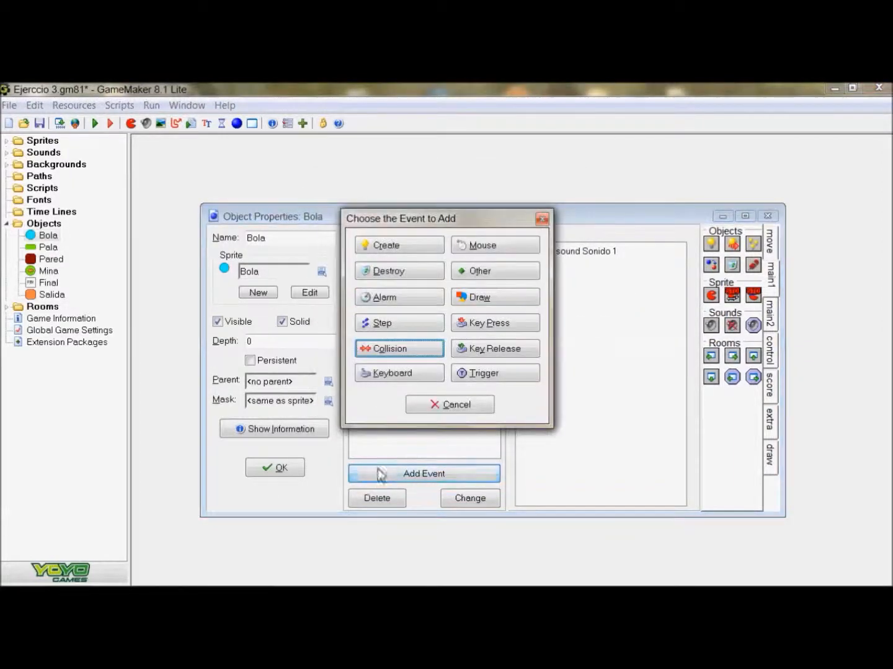
{"action": "left_click", "coordinate": [389, 352]}
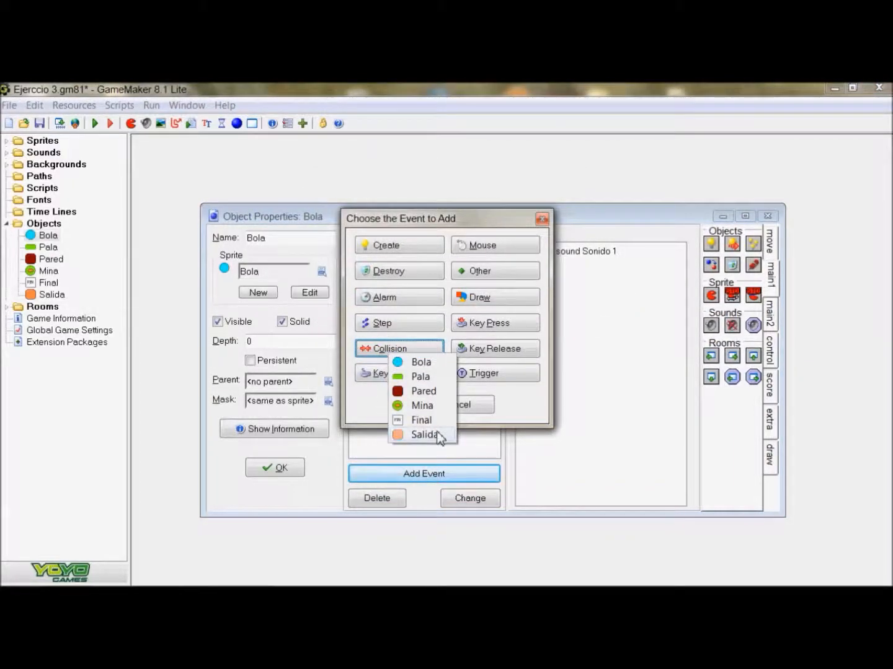
{"action": "left_click", "coordinate": [424, 434]}
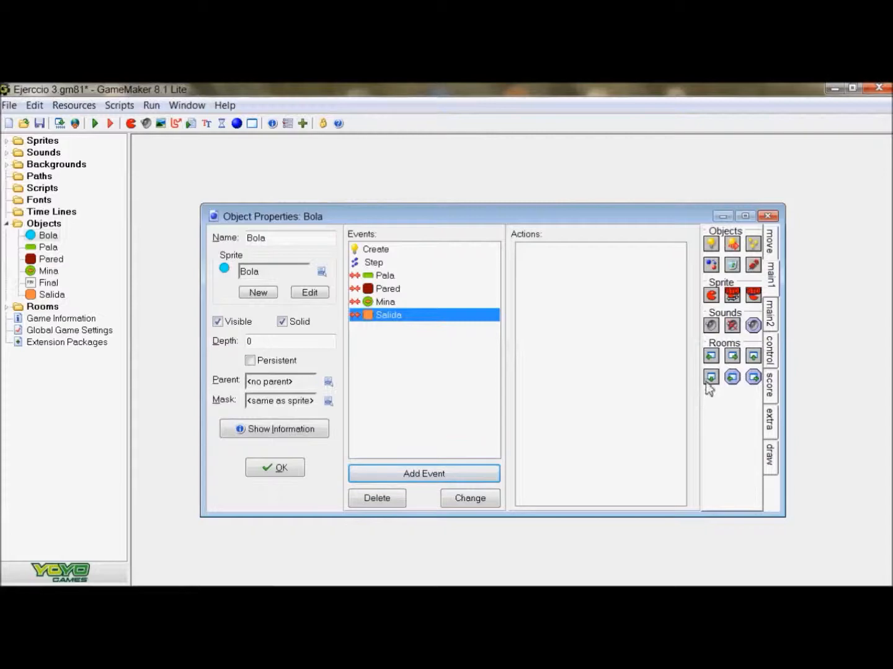
{"action": "left_click_drag", "start_coordinate": [712, 376], "coordinate": [601, 359]}
{"action": "left_click", "coordinate": [548, 290]}
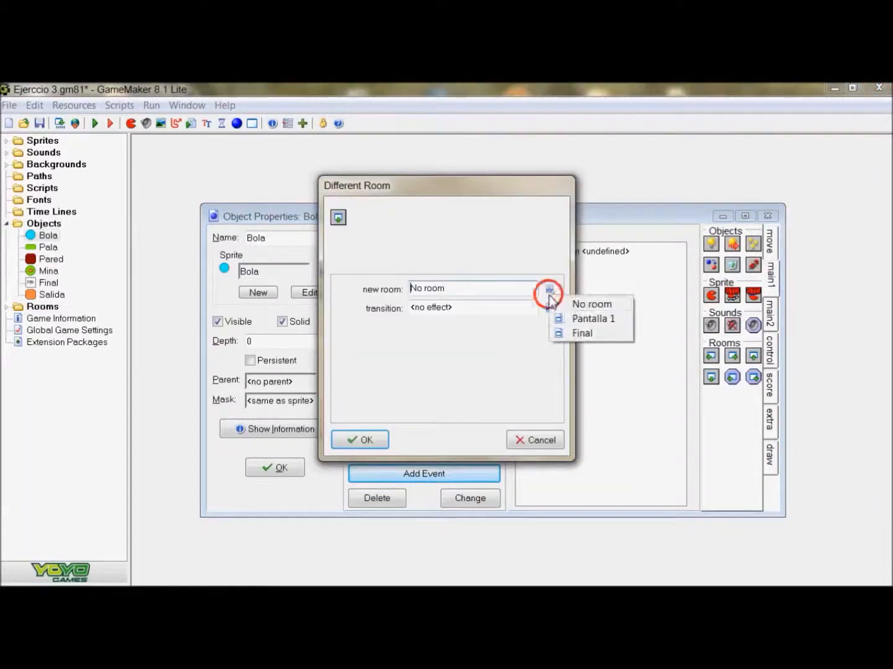
{"action": "left_click", "coordinate": [592, 339]}
{"action": "left_click", "coordinate": [363, 440]}
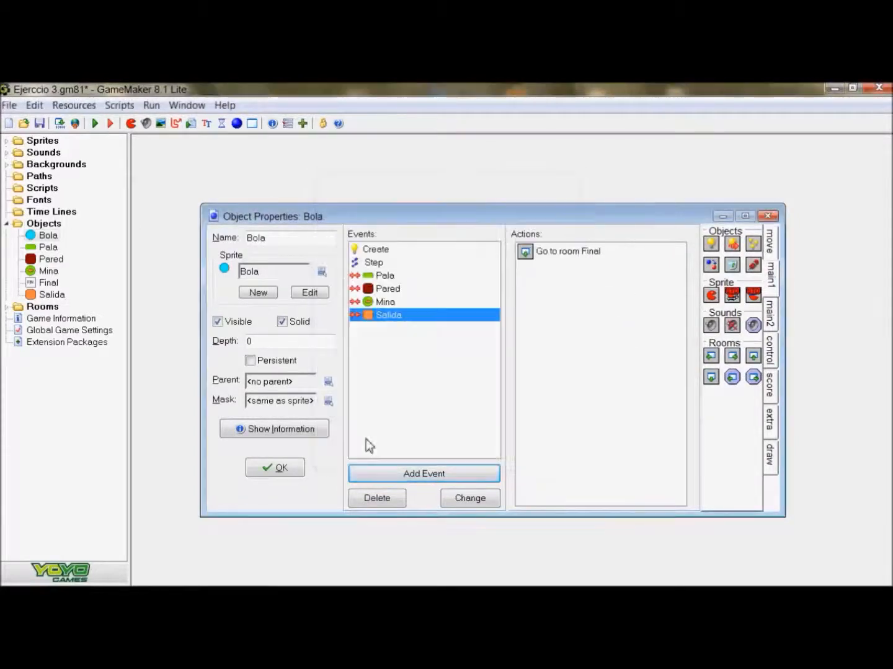
Step: Edit the speed of the Move Fixed action in Bola's collision event with Pared
{"action": "left_click", "coordinate": [390, 289]}
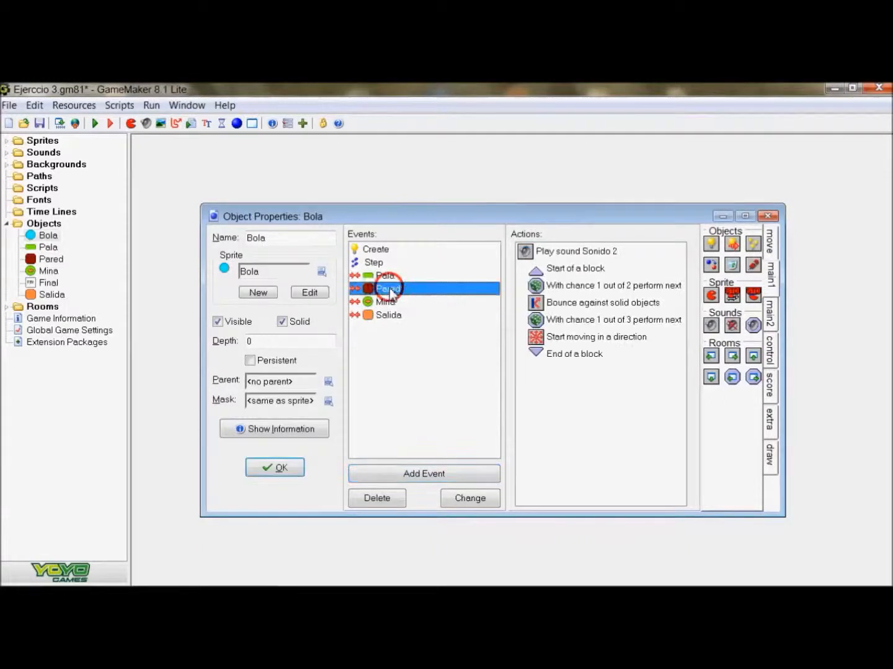
{"action": "left_click", "coordinate": [542, 336]}
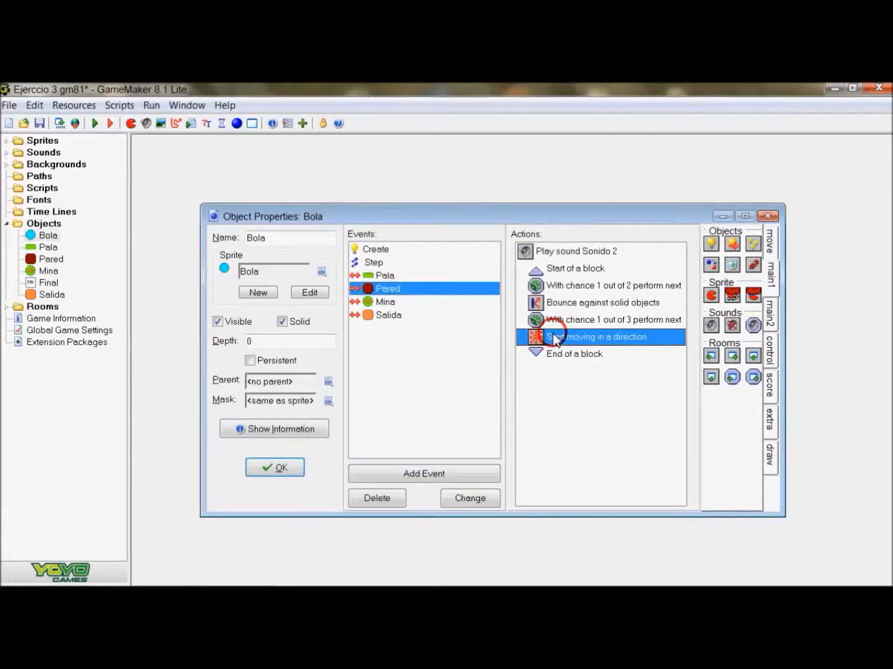
{"action": "right_click", "coordinate": [553, 337]}
{"action": "left_click", "coordinate": [577, 343]}
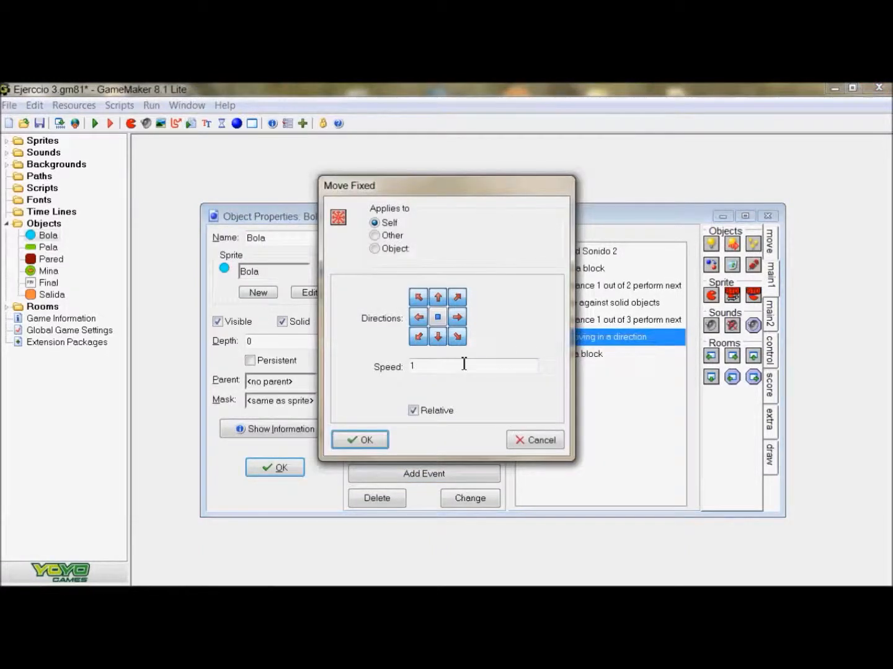
{"action": "left_click_drag", "start_coordinate": [441, 372], "coordinate": [383, 371]}
{"action": "left_click", "coordinate": [365, 441]}
Step: Set the Move Fixed speed to 1 in Bola's collision event with Pala and accept the object's properties
{"action": "left_click", "coordinate": [389, 276]}
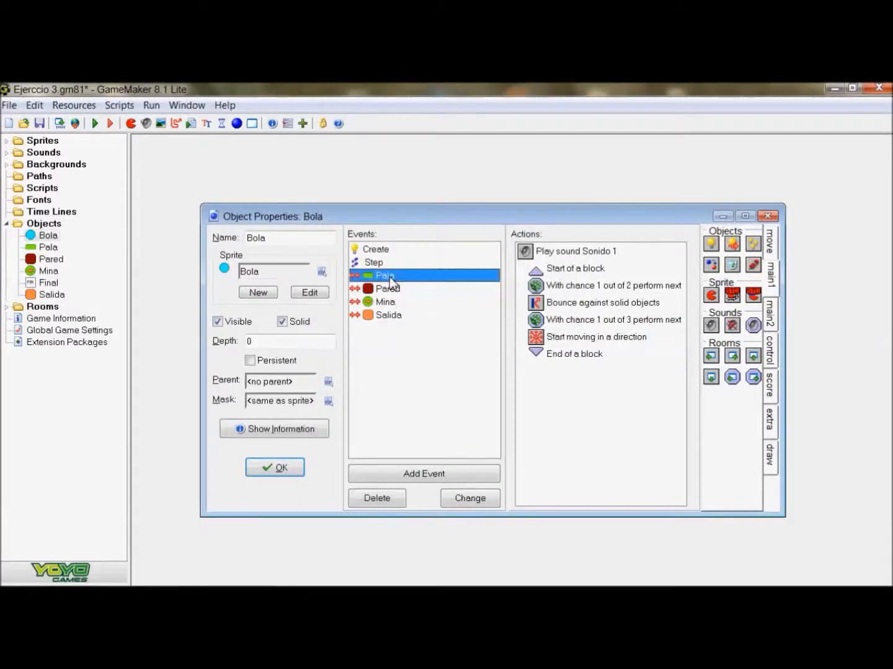
{"action": "left_click", "coordinate": [569, 338]}
{"action": "right_click", "coordinate": [569, 338]}
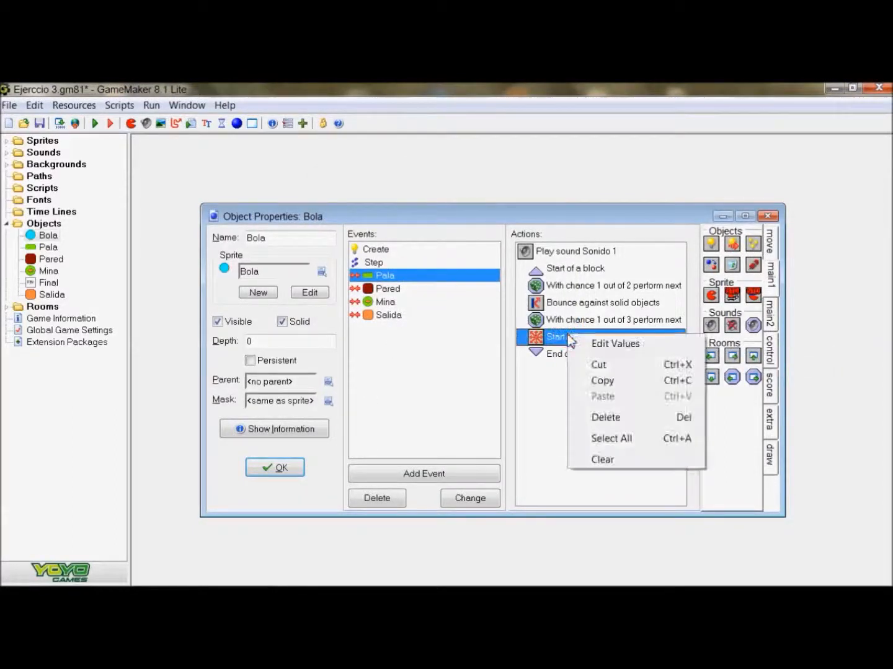
{"action": "left_click", "coordinate": [620, 353]}
{"action": "left_click_drag", "start_coordinate": [444, 368], "coordinate": [384, 375]}
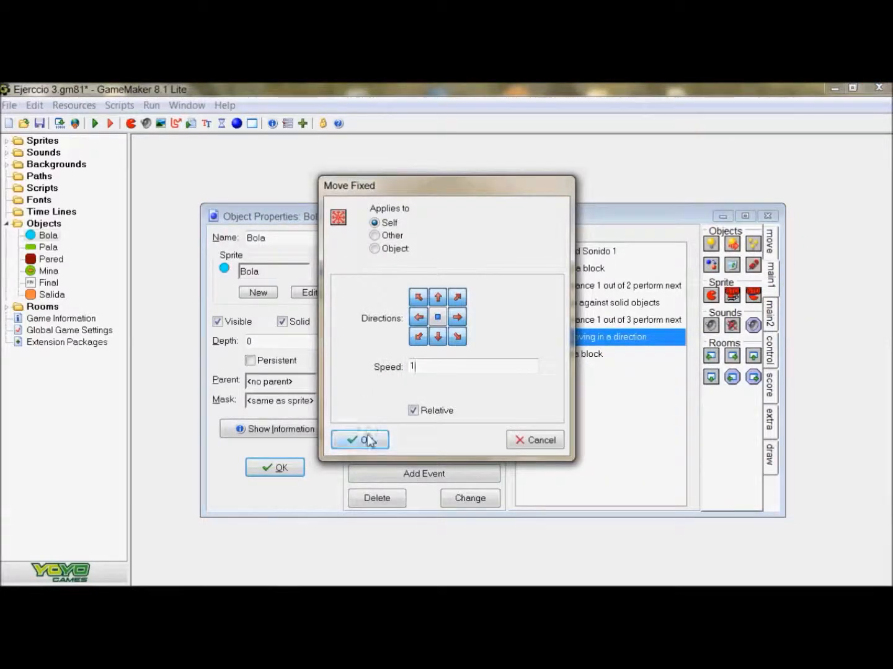
{"action": "left_click", "coordinate": [368, 440]}
{"action": "left_click", "coordinate": [295, 469]}
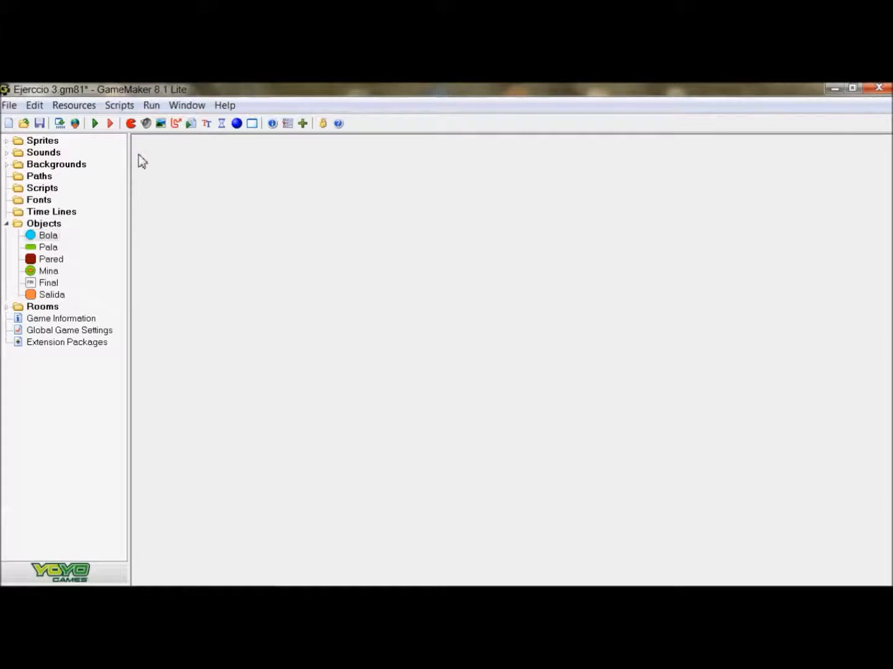
Step: Run the game normally and move the paddle back and forth to test the ball's bounces until the ball reaches the exit
{"action": "left_click", "coordinate": [151, 106]}
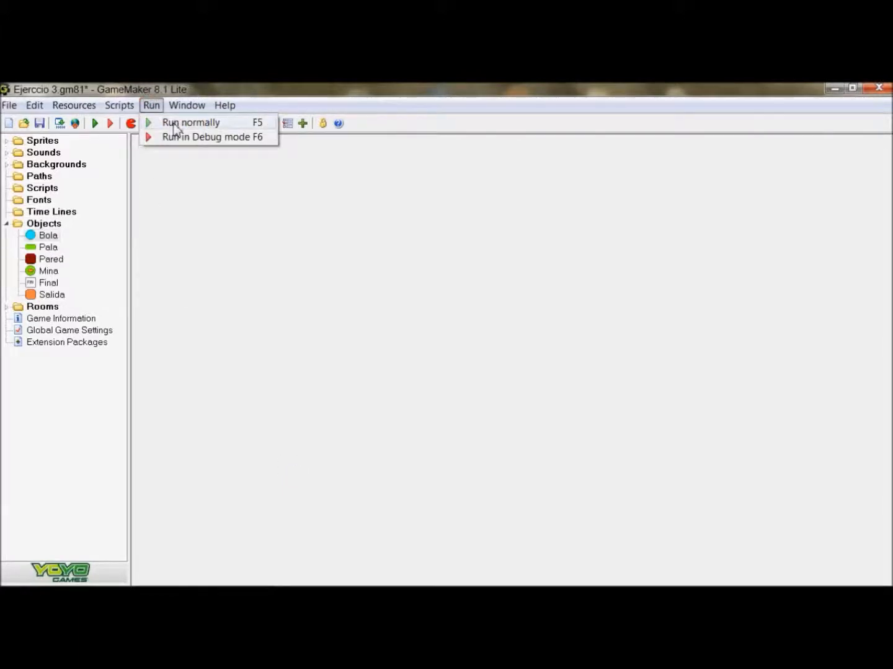
{"action": "left_click", "coordinate": [177, 123]}
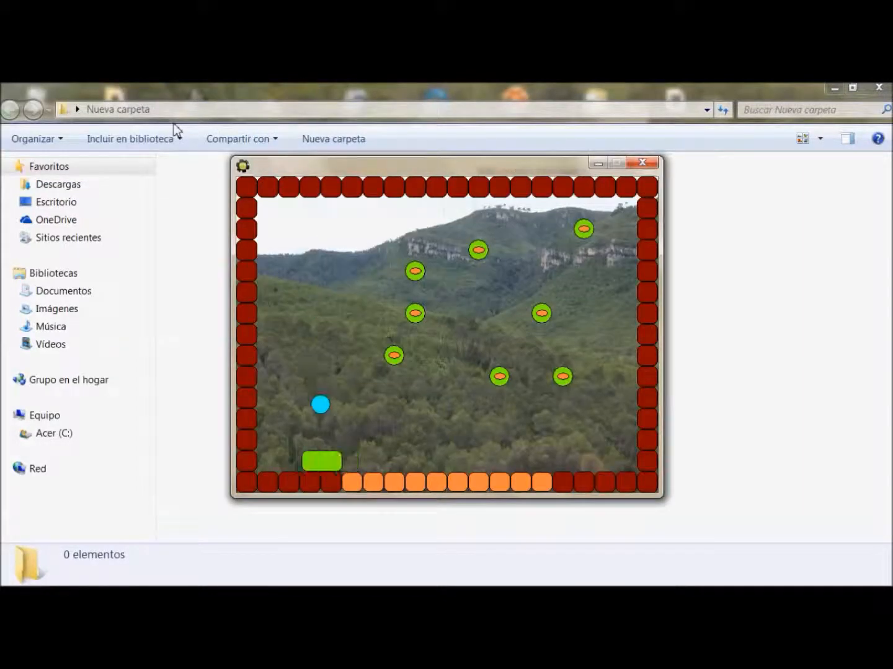
{"action": "key", "text": "Right"}
{"action": "key", "text": "Left"}
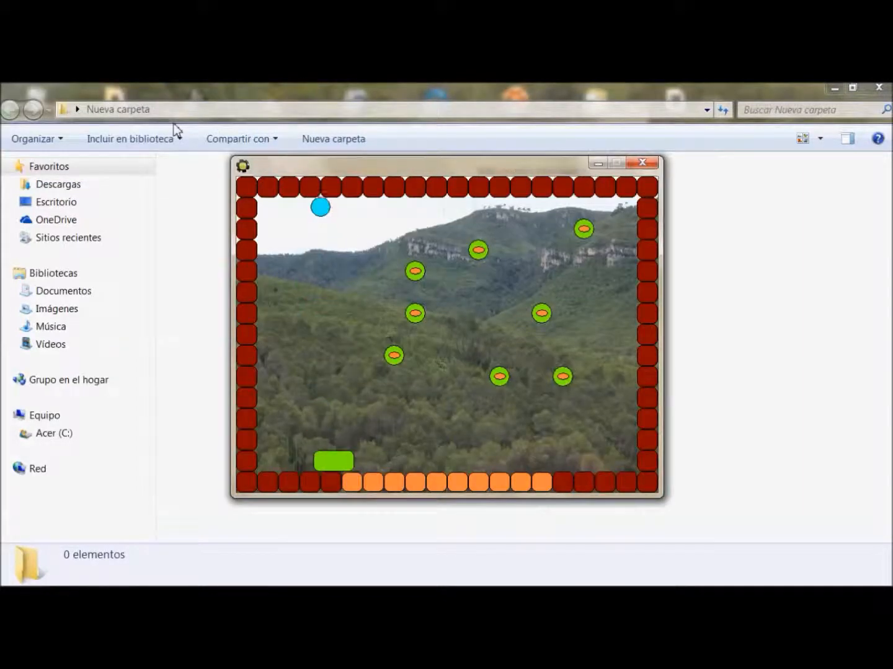
{"action": "key", "text": "Left"}
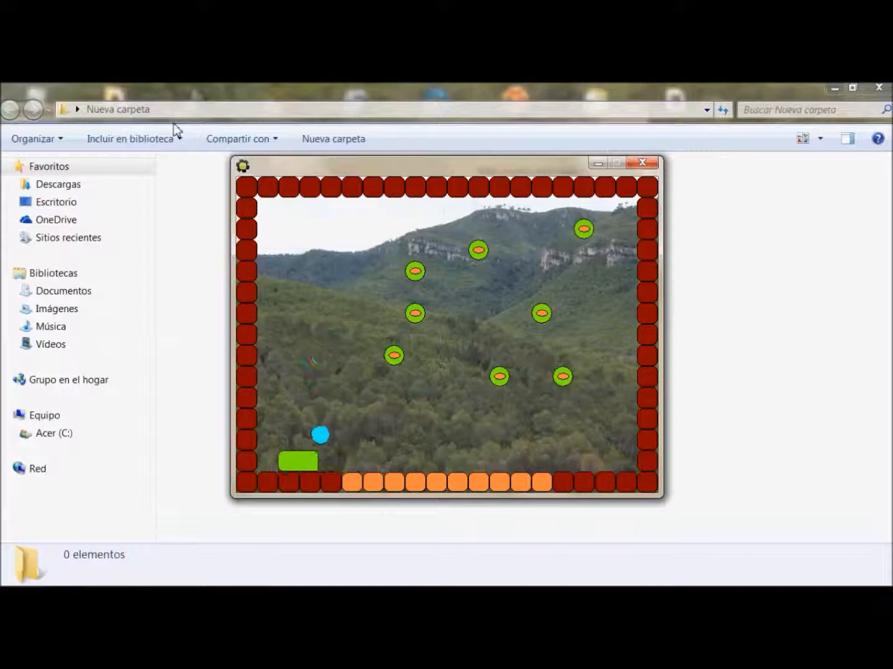
{"action": "key", "text": "Right"}
{"action": "key", "text": "Left"}
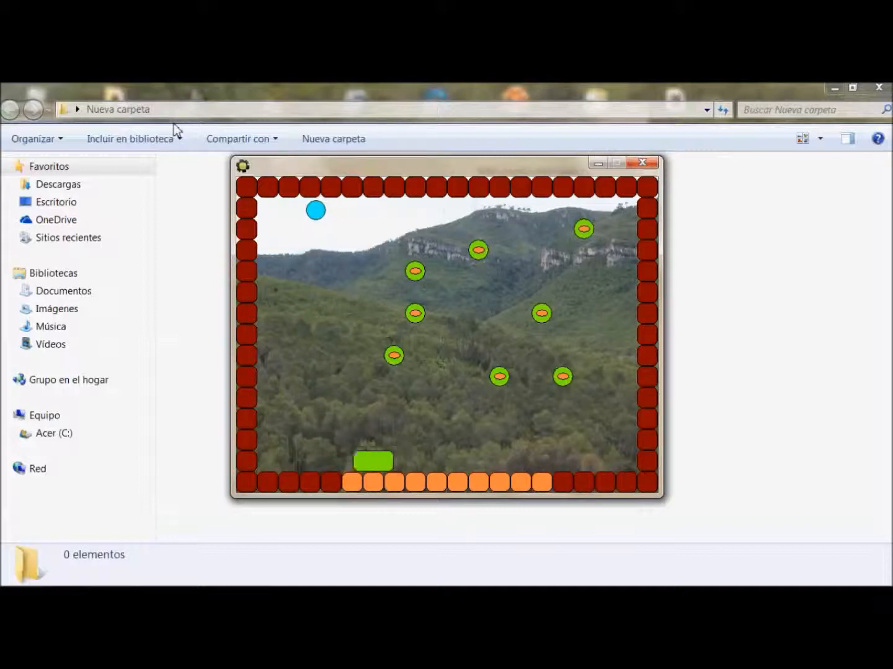
{"action": "key", "text": "Left"}
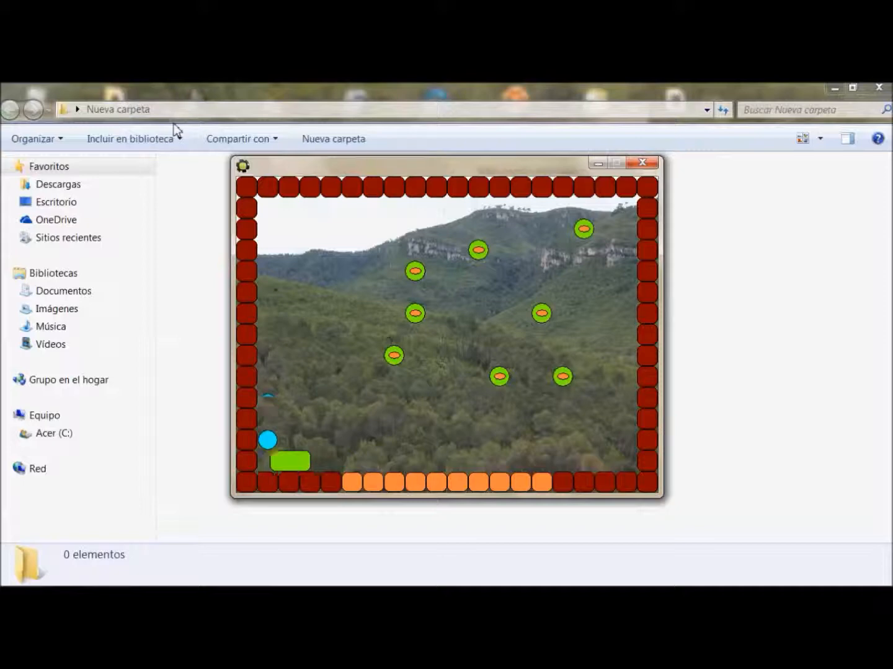
{"action": "key", "text": "Right"}
{"action": "key", "text": "Left"}
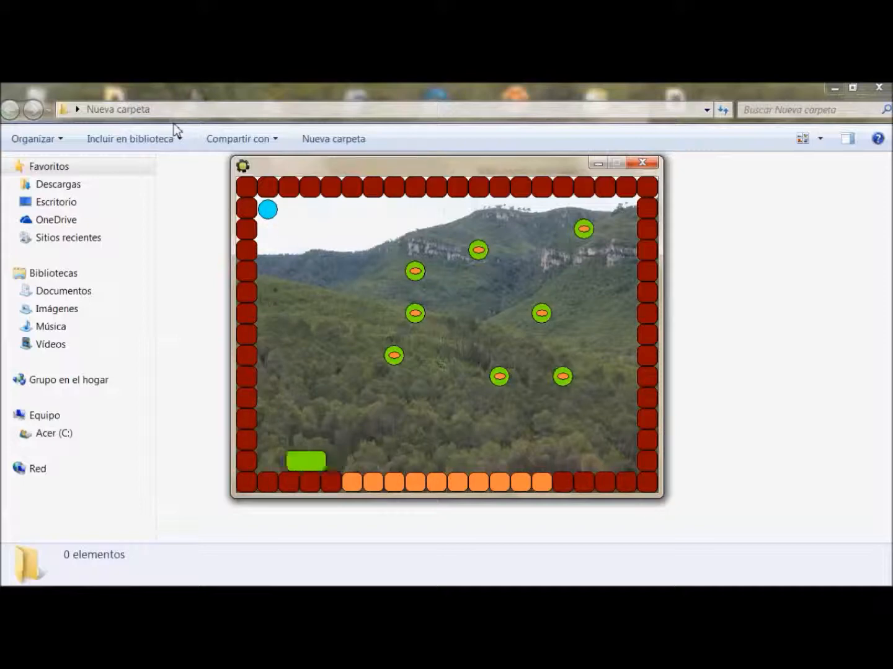
{"action": "key", "text": "Left"}
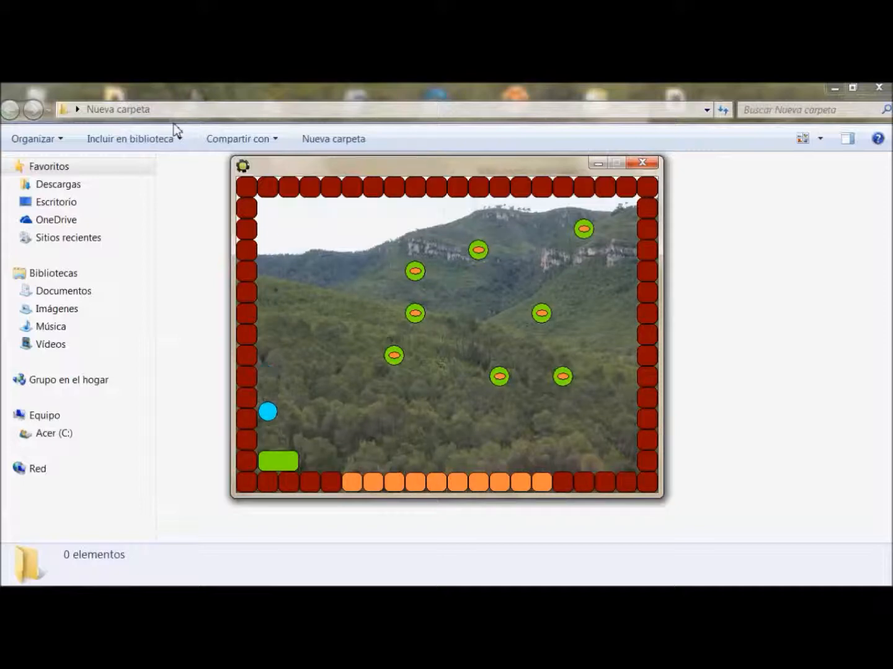
{"action": "key", "text": "Right"}
{"action": "key", "text": "Left"}
{"action": "key", "text": "Left"}
{"action": "key", "text": "Right"}
{"action": "key", "text": "Right"}
{"action": "key", "text": "Left"}
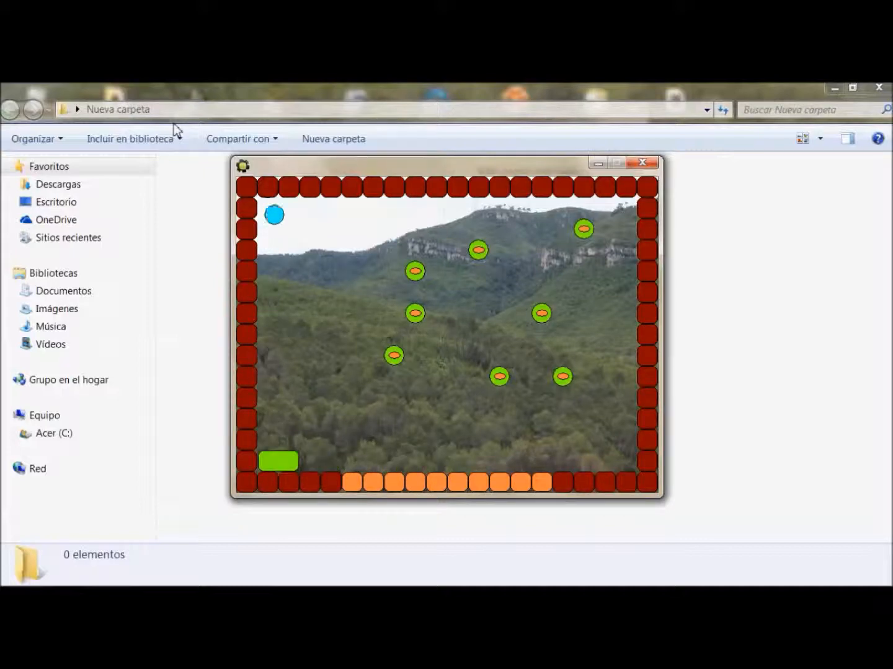
{"action": "key", "text": "Right"}
{"action": "key", "text": "Right"}
{"action": "key", "text": "Right"}
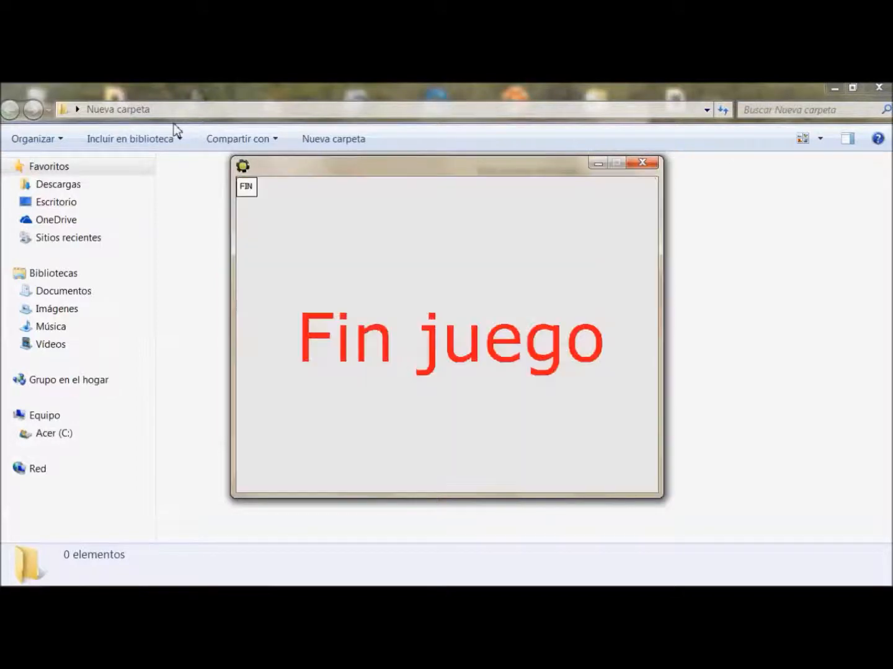